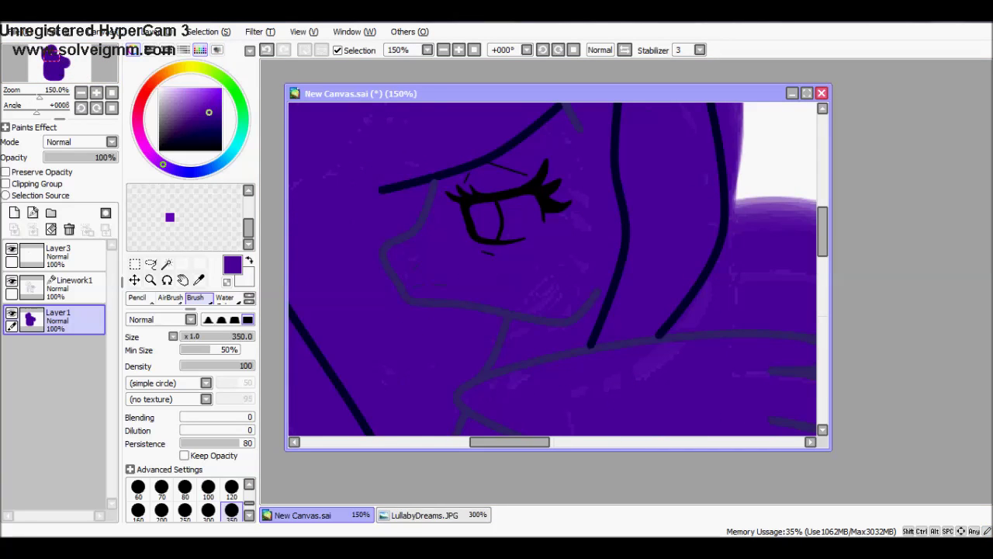
- Undo the last strokes and repaint the pony's base fill on Layer1 in a bluer indigo with the size 350 brush
key(ctrl+z)
scroll(536, 225, down, 3)
drag(536, 225, 543, 419)
key(ctrl+z)
mouse_move(552, 283)
mouse_down()
mouse_move(543, 334)
mouse_move(658, 318)
mouse_move(434, 232)
mouse_up()
scroll(465, 233, up, 4)
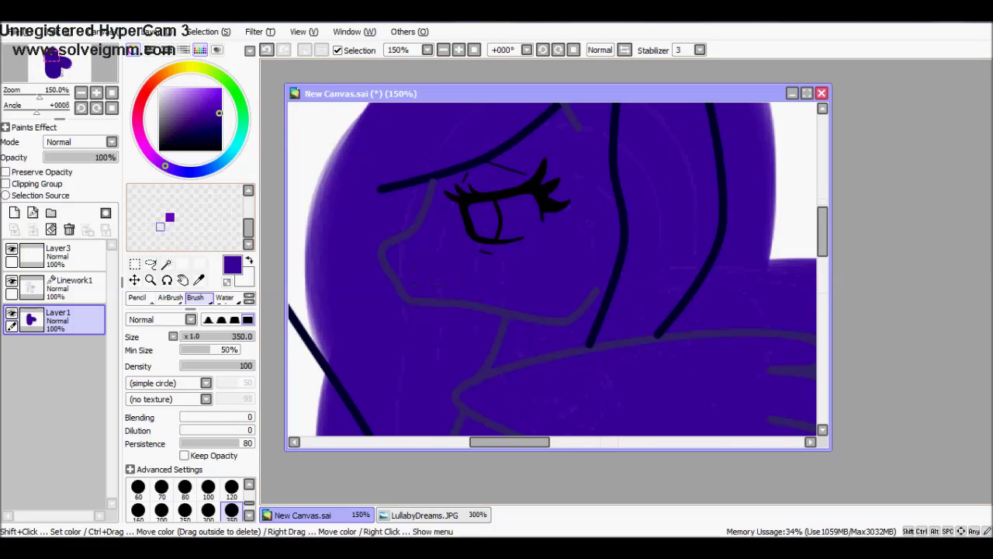
- Shade the face under the fringe and along the muzzle and jaw in darker indigo with a size 12 brush
click(221, 126)
key(bracketleft)
key(bracketleft)
key(bracketleft)
key(bracketleft)
key(bracketleft)
key(bracketleft)
key(bracketleft)
key(bracketleft)
key(bracketleft)
key(bracketleft)
key(bracketleft)
key(bracketleft)
key(bracketleft)
key(bracketleft)
key(bracketleft)
key(bracketleft)
key(bracketleft)
key(bracketleft)
drag(562, 111, 434, 182)
mouse_move(554, 112)
mouse_down()
mouse_move(494, 165)
mouse_move(427, 191)
mouse_up()
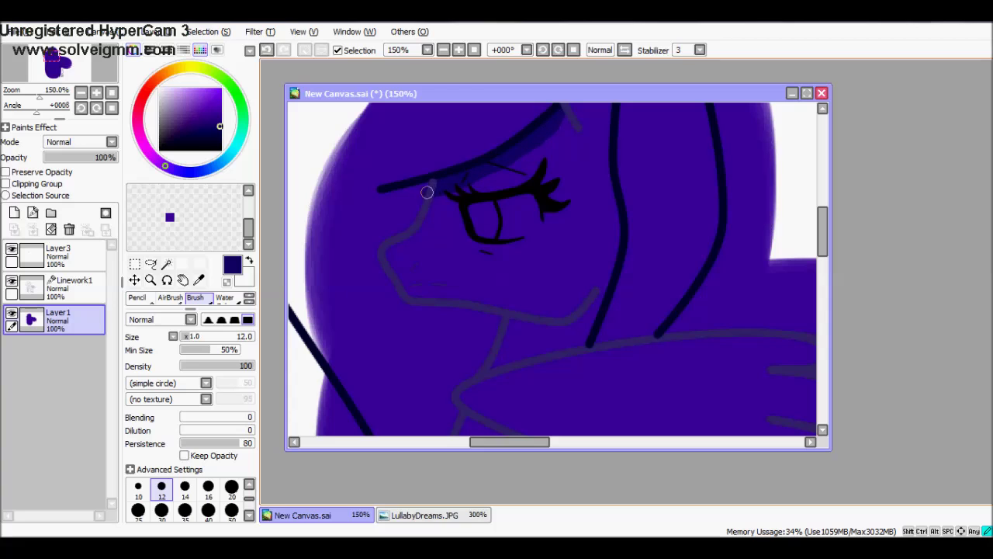
drag(416, 293, 504, 311)
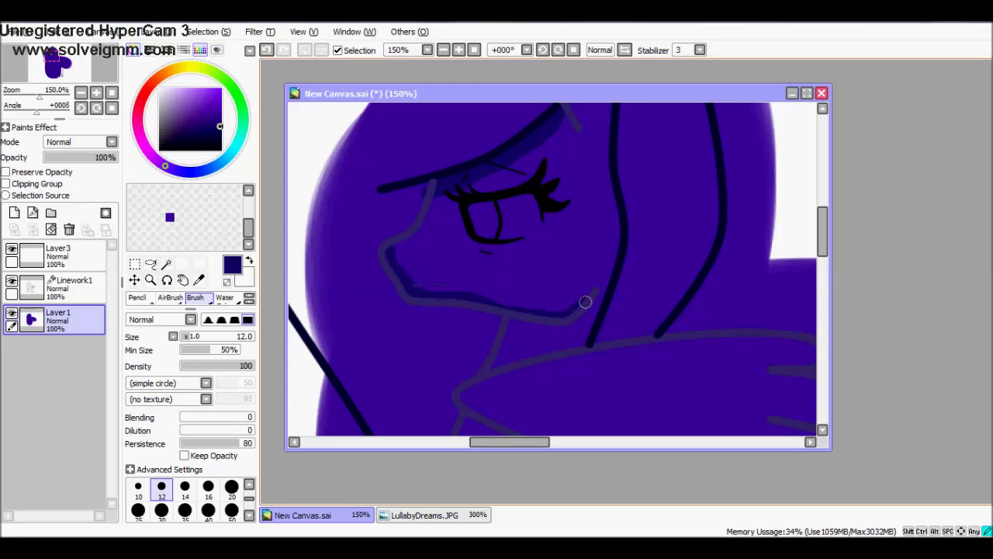
- Fill the inside of the pony's ear with the dark indigo shade
scroll(585, 302, up, 5)
mouse_move(587, 235)
mouse_down()
mouse_move(565, 321)
mouse_move(558, 316)
mouse_up()
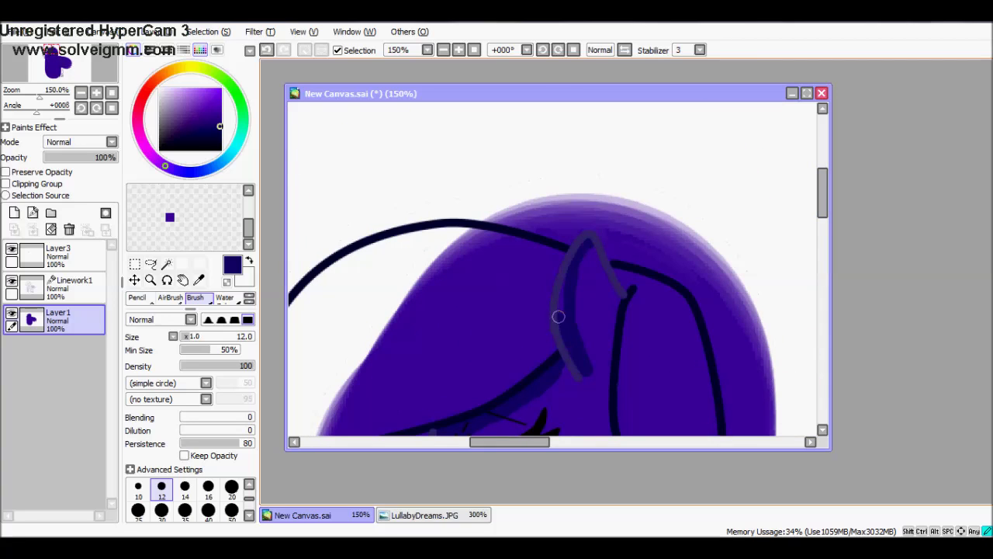
mouse_move(584, 254)
mouse_down()
mouse_move(595, 335)
mouse_move(576, 268)
mouse_up()
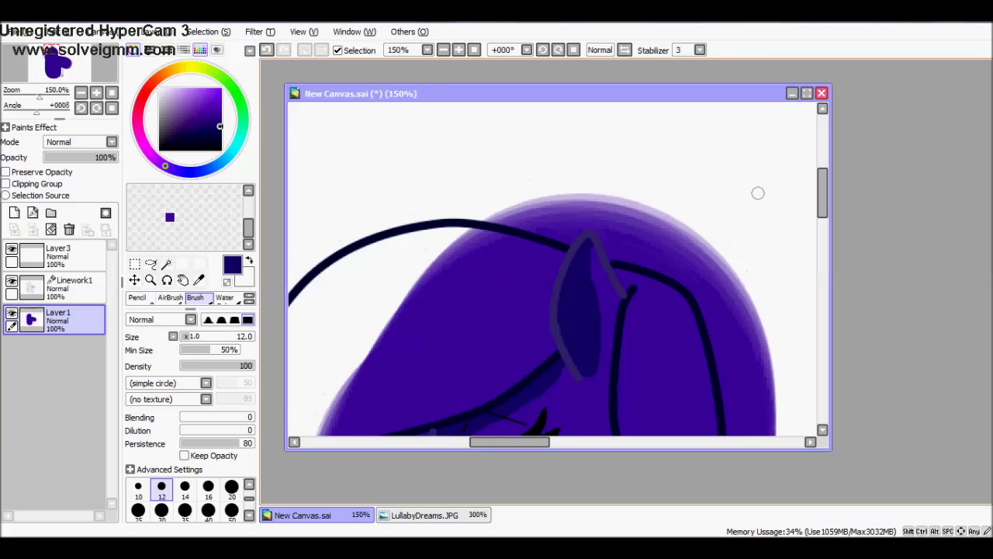
- Add dark shading down the face beside the hair strand and around the neck beneath the jaw
scroll(757, 193, down, 4)
mouse_move(626, 134)
mouse_down()
mouse_move(609, 160)
mouse_move(612, 284)
mouse_move(597, 385)
mouse_up()
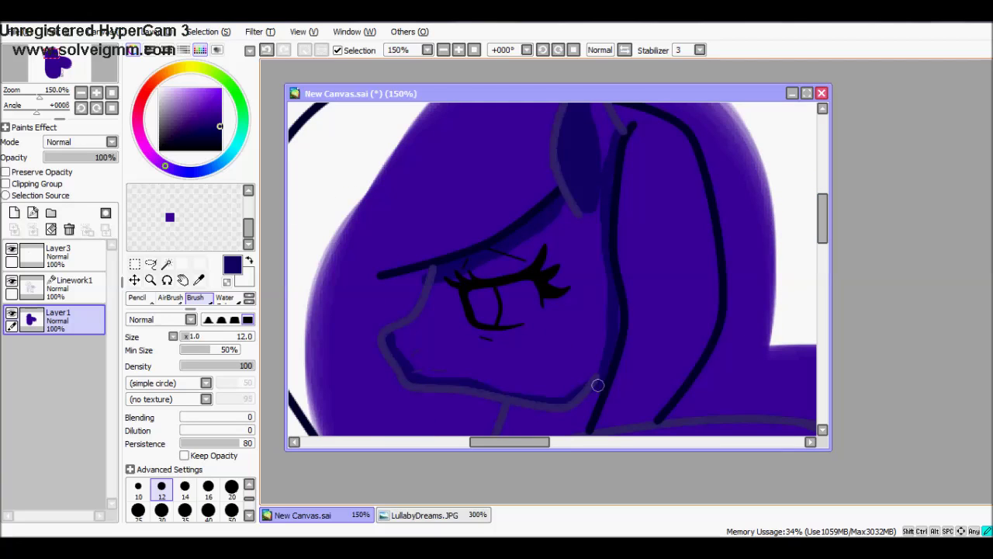
scroll(572, 251, down, 5)
mouse_move(574, 249)
mouse_down()
mouse_move(496, 256)
mouse_move(560, 225)
mouse_up()
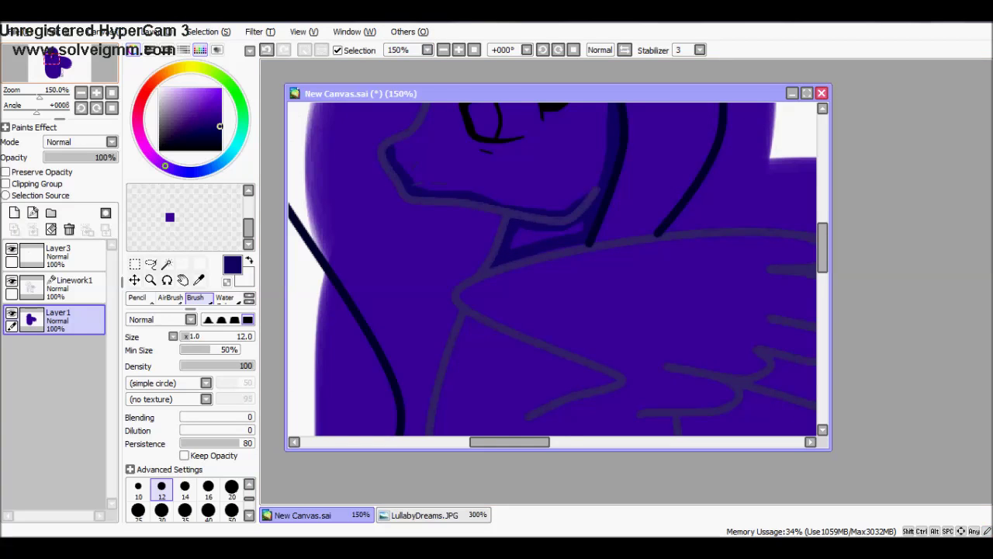
- Shade the upper and lower edges of the wing's shoulder and the short lower feathers in dark indigo
scroll(575, 284, down, 5)
drag(541, 267, 632, 258)
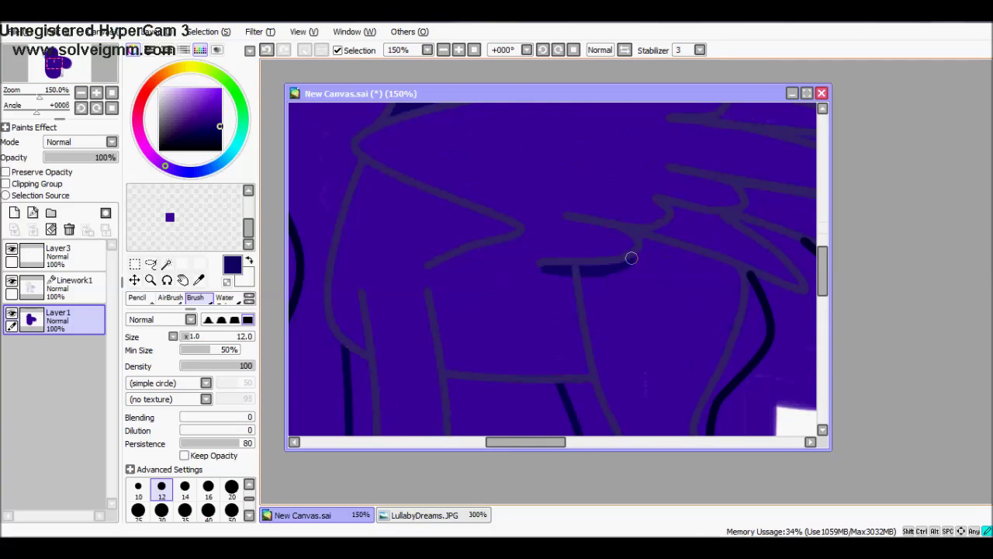
drag(512, 218, 370, 139)
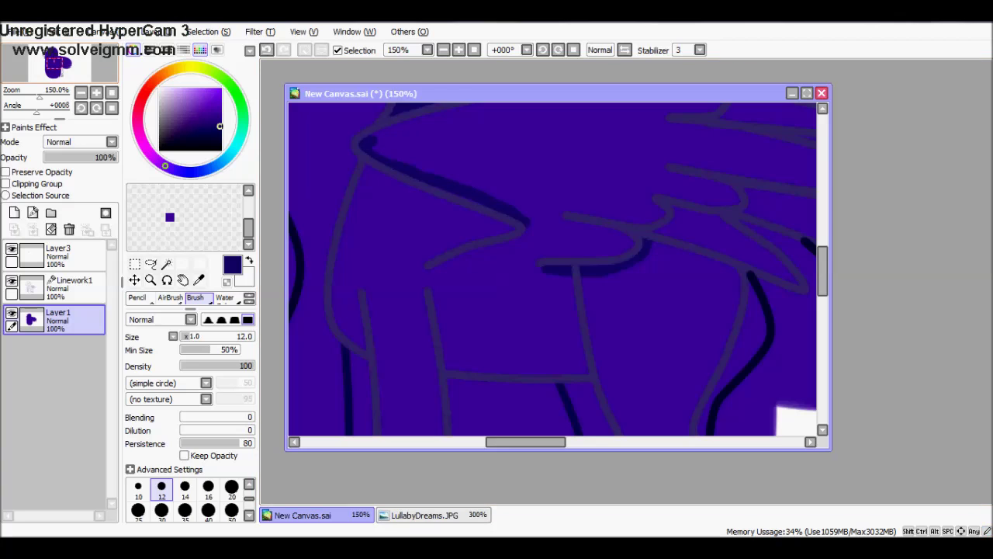
scroll(551, 269, up, 3)
mouse_move(716, 171)
mouse_down()
mouse_move(645, 164)
mouse_move(430, 191)
mouse_move(372, 223)
mouse_move(403, 244)
mouse_move(416, 200)
mouse_move(391, 225)
mouse_up()
mouse_move(544, 332)
mouse_down()
mouse_move(606, 329)
mouse_move(621, 312)
mouse_move(567, 296)
mouse_move(617, 315)
mouse_up()
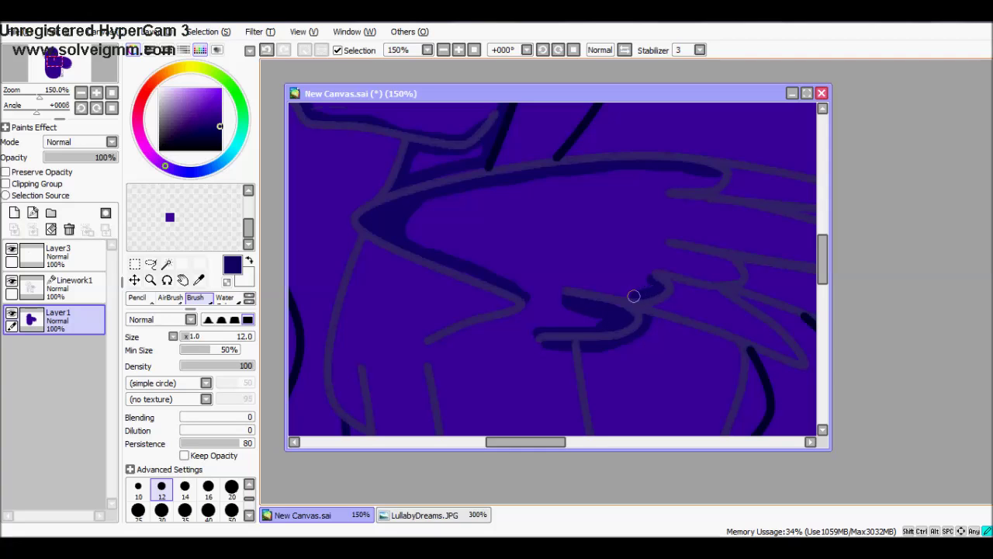
mouse_move(657, 273)
mouse_down()
mouse_move(727, 275)
mouse_move(703, 255)
mouse_up()
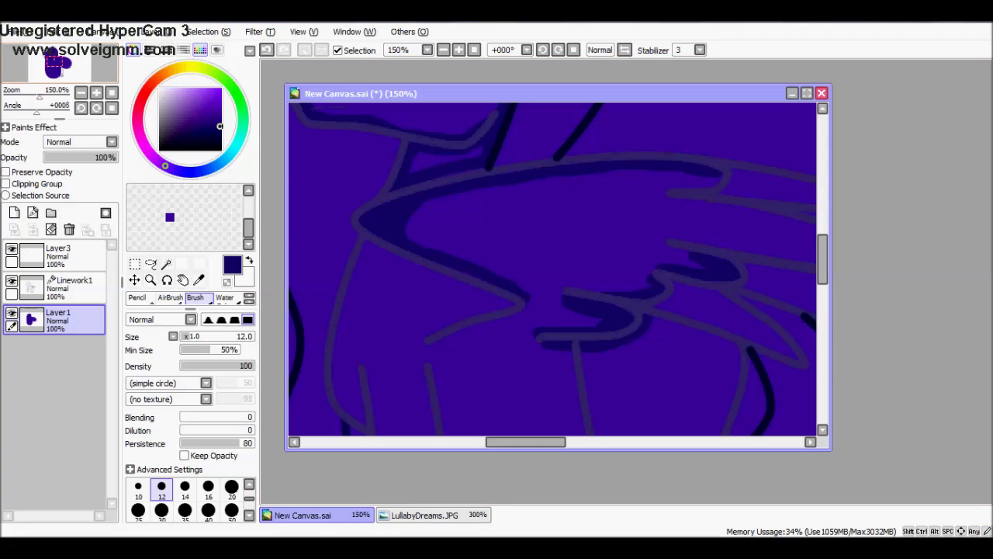
- Shade the wing's middle feathers and the tips and edges of its long outer feathers in dark indigo
scroll(552, 269, right, 3)
scroll(440, 254, down, 2)
mouse_move(439, 246)
mouse_down()
mouse_move(529, 255)
mouse_move(552, 230)
mouse_up()
drag(394, 246, 491, 246)
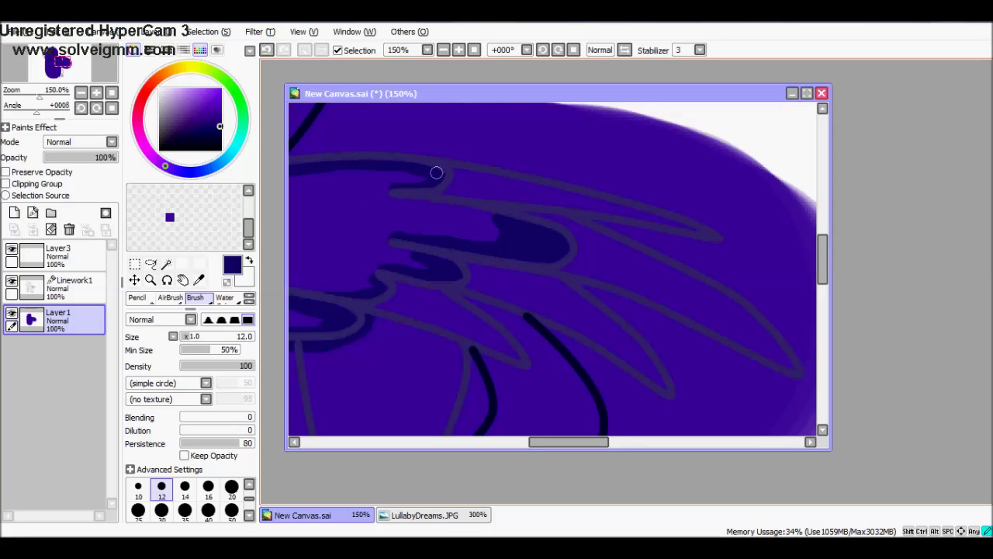
mouse_move(402, 196)
mouse_down()
mouse_move(507, 223)
mouse_move(447, 190)
mouse_move(458, 165)
mouse_move(702, 226)
mouse_up()
mouse_move(690, 283)
mouse_down()
mouse_move(718, 296)
mouse_move(769, 357)
mouse_move(726, 315)
mouse_move(742, 304)
mouse_move(786, 377)
mouse_up()
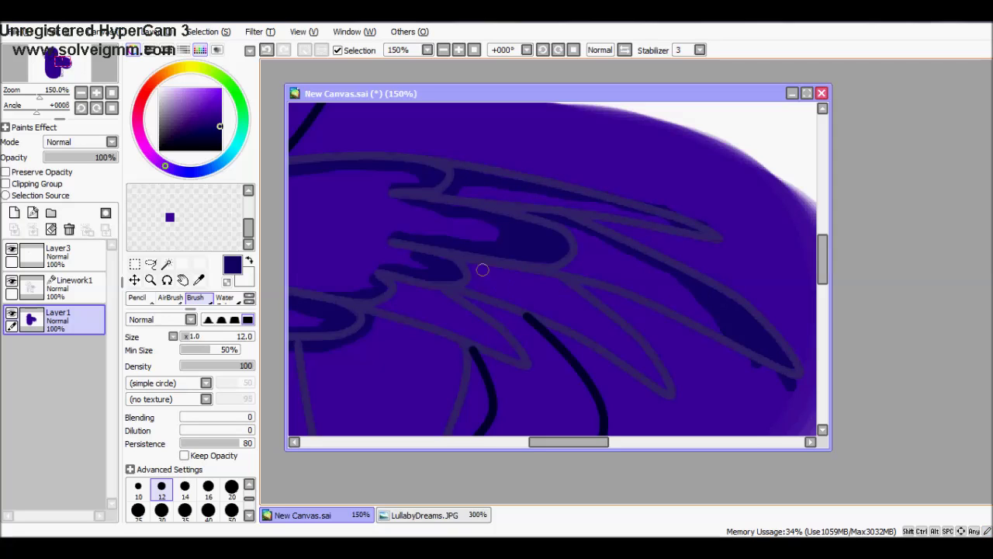
mouse_move(613, 312)
mouse_down()
mouse_move(647, 379)
mouse_move(560, 286)
mouse_move(656, 379)
mouse_up()
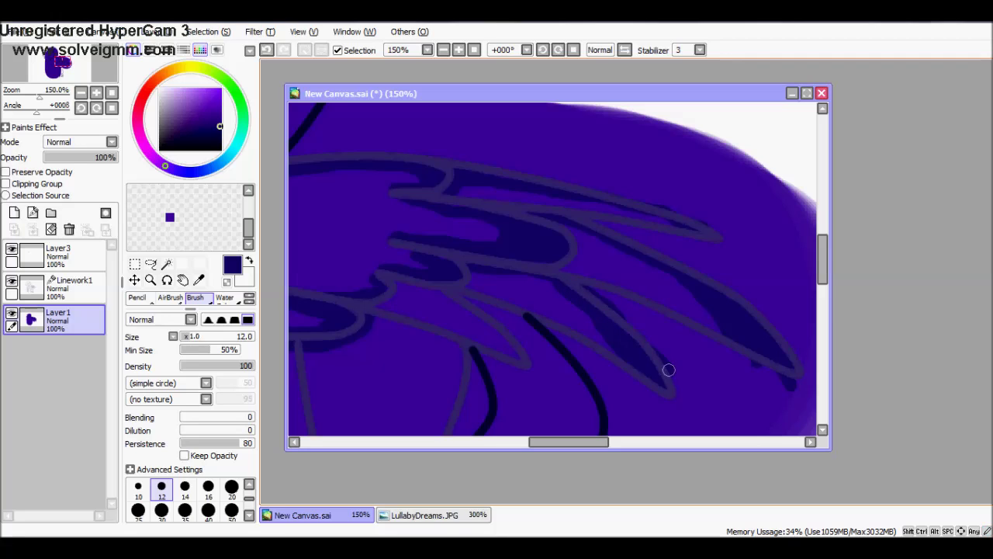
mouse_move(533, 269)
mouse_down()
mouse_move(555, 285)
mouse_move(473, 263)
mouse_move(406, 284)
mouse_move(502, 351)
mouse_up()
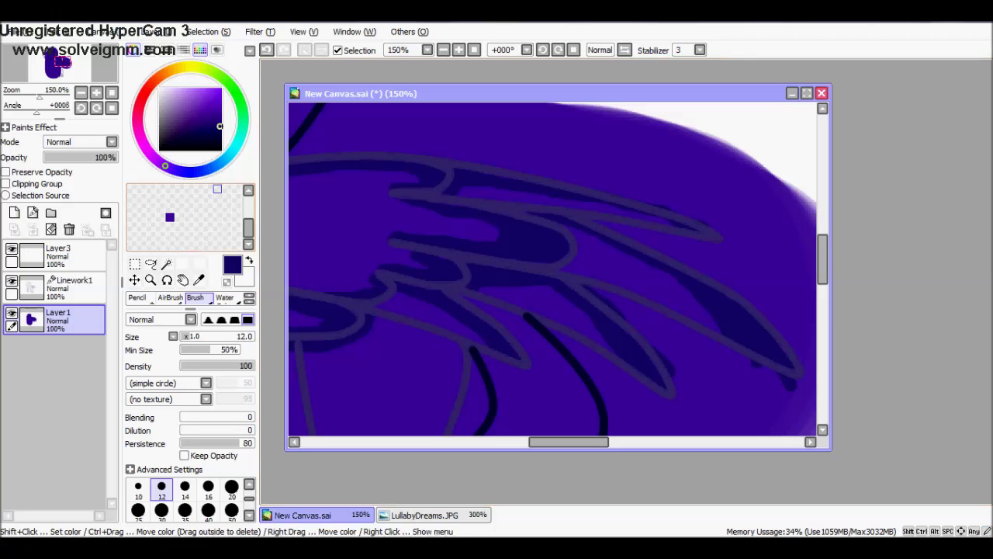
- Shade the rear edge of the hindquarters and outline the far hind leg in dark indigo
scroll(726, 429, down, 3)
mouse_move(380, 134)
mouse_down()
mouse_move(446, 112)
mouse_move(527, 155)
mouse_move(479, 282)
mouse_move(523, 319)
mouse_move(484, 312)
mouse_up()
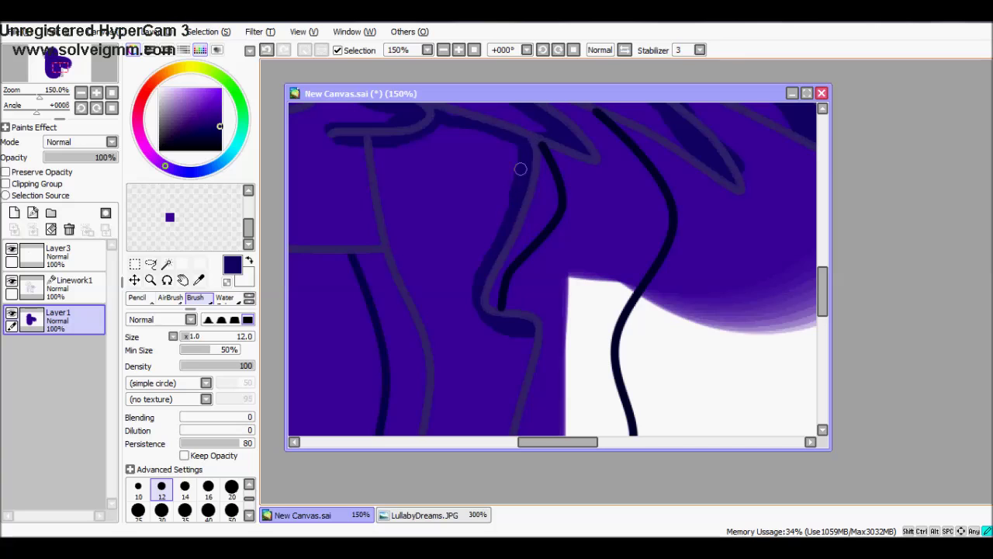
mouse_move(370, 281)
mouse_down()
mouse_move(419, 231)
mouse_move(448, 339)
mouse_move(440, 423)
mouse_up()
- Fill the far front and far hind legs with dark indigo using a size 50 brush
click(231, 510)
scroll(701, 326, down, 3)
drag(417, 371, 421, 352)
click(46, 68)
mouse_move(598, 178)
mouse_down()
mouse_move(598, 281)
mouse_move(564, 430)
mouse_up()
click(52, 72)
mouse_move(471, 199)
mouse_down()
mouse_move(443, 310)
mouse_move(458, 332)
mouse_up()
click(52, 68)
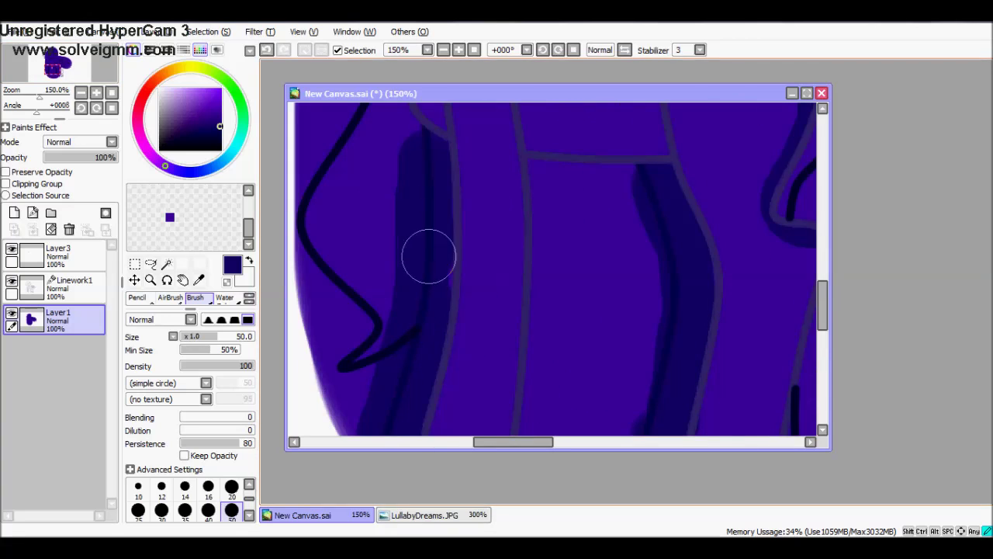
click(54, 69)
click(56, 70)
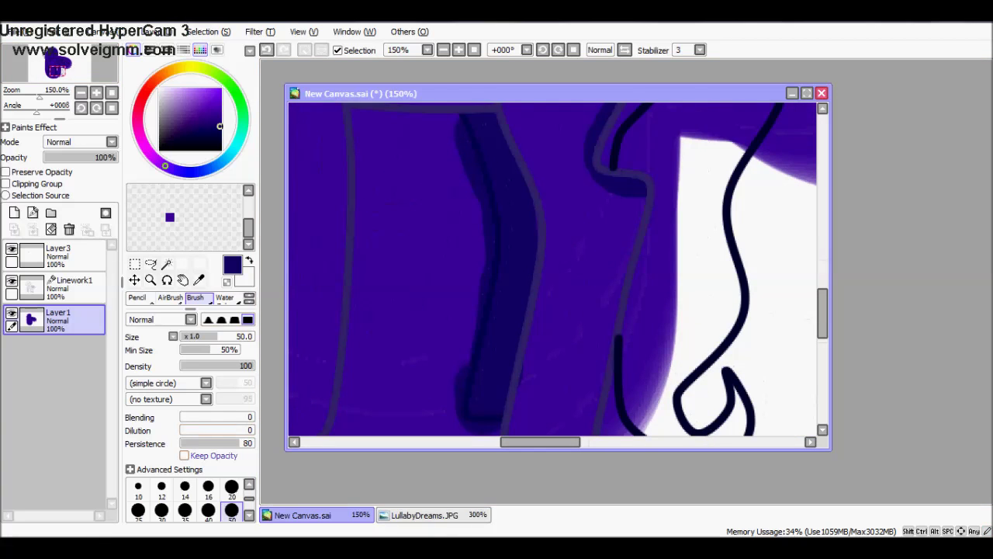
- Shade the near hind leg's back edge and hoof area with a size 14 brush
click(184, 489)
mouse_move(632, 190)
mouse_down()
mouse_move(589, 421)
mouse_move(638, 217)
mouse_up()
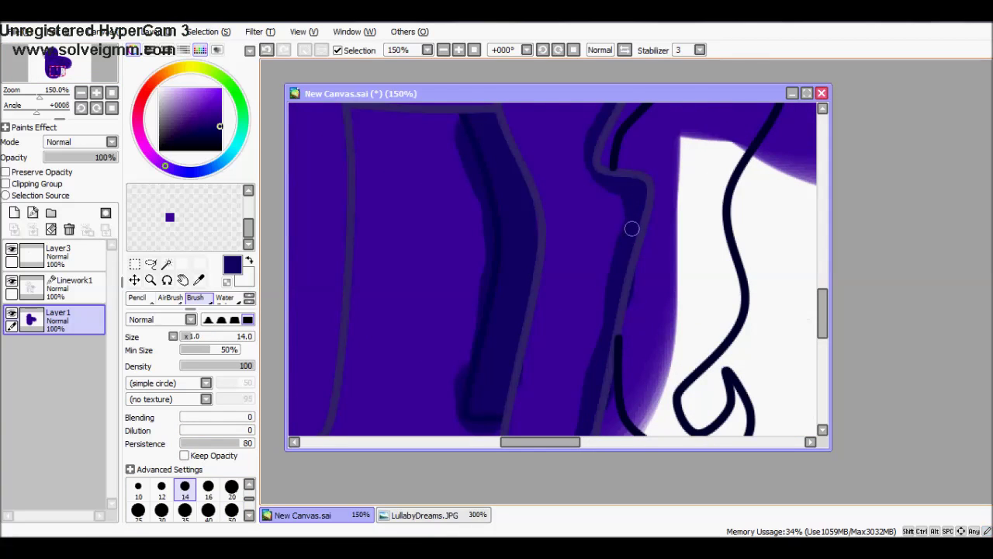
scroll(632, 227, down, 5)
mouse_move(508, 233)
mouse_down()
mouse_move(550, 235)
mouse_move(574, 253)
mouse_move(556, 278)
mouse_move(512, 278)
mouse_move(585, 231)
mouse_move(534, 247)
mouse_move(510, 274)
mouse_move(559, 267)
mouse_up()
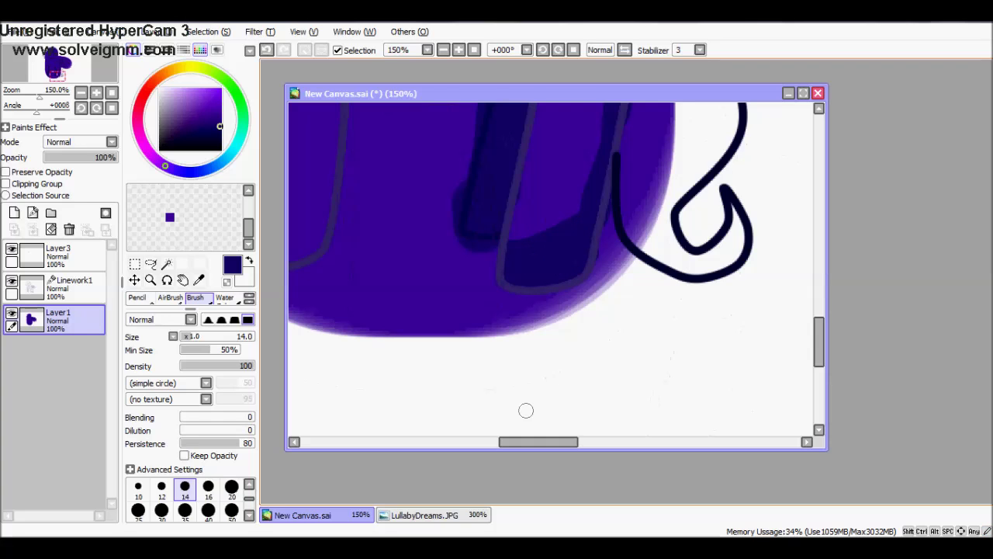
- Shade the inside of the near front leg along its back edge, undoing and redrawing the first stroke
scroll(513, 371, up, 5)
scroll(590, 310, left, 2)
mouse_move(479, 144)
mouse_down()
mouse_move(495, 225)
mouse_move(463, 401)
mouse_up()
key(ctrl+z)
mouse_move(481, 140)
mouse_down()
mouse_move(494, 218)
mouse_move(485, 356)
mouse_move(435, 427)
mouse_up()
scroll(704, 353, down, 3)
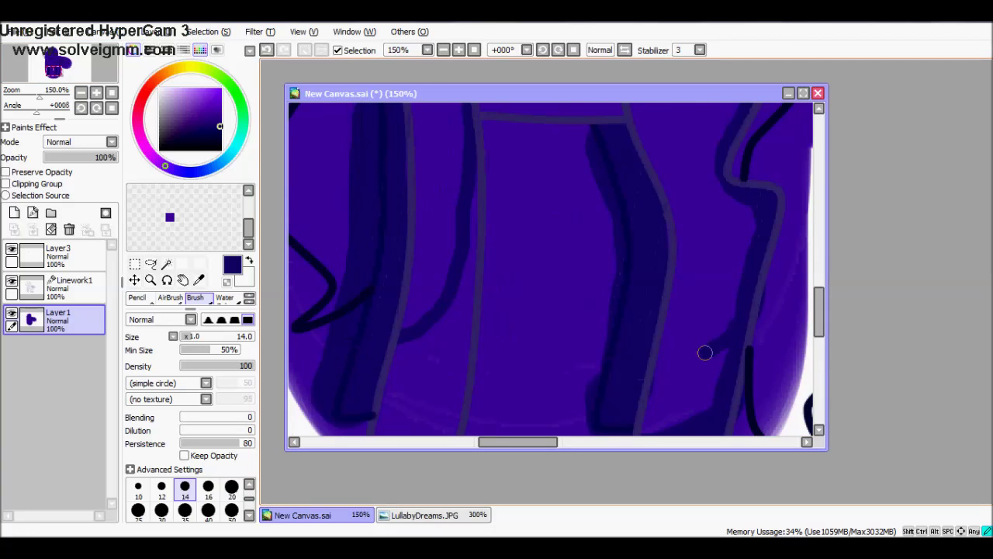
- Fill the lower parts of the near front and hind legs with dark shading using a size 50 brush
click(231, 510)
mouse_move(496, 183)
mouse_down()
mouse_move(468, 299)
mouse_move(433, 359)
mouse_move(466, 371)
mouse_move(516, 320)
mouse_up()
drag(459, 355, 459, 377)
drag(752, 353, 700, 394)
scroll(699, 394, down, 2)
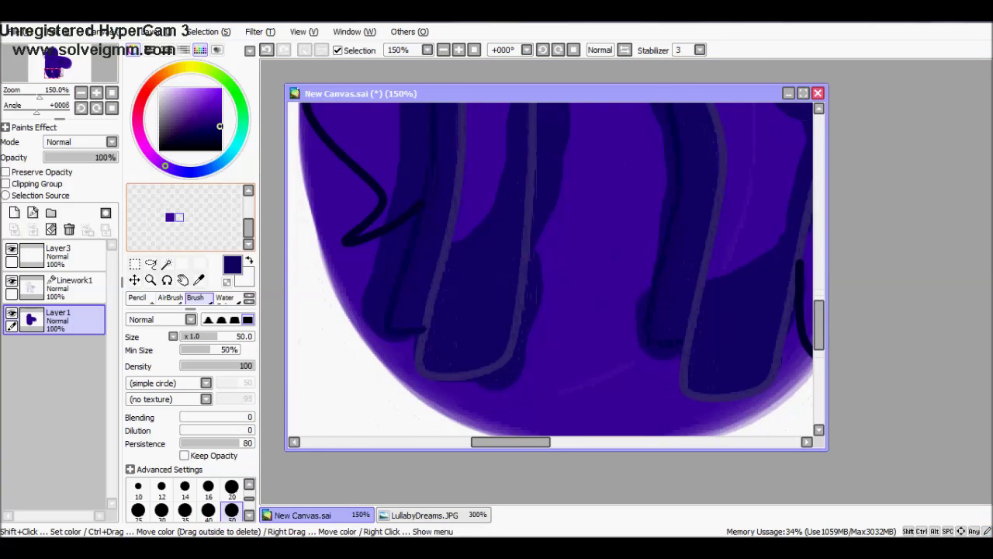
- Trim the shading on both near legs by painting the lighter base indigo over it at brush size 35
alt+click(170, 217)
key(bracketleft)
key(bracketleft)
mouse_move(501, 129)
mouse_down()
mouse_move(460, 290)
mouse_move(465, 235)
mouse_up()
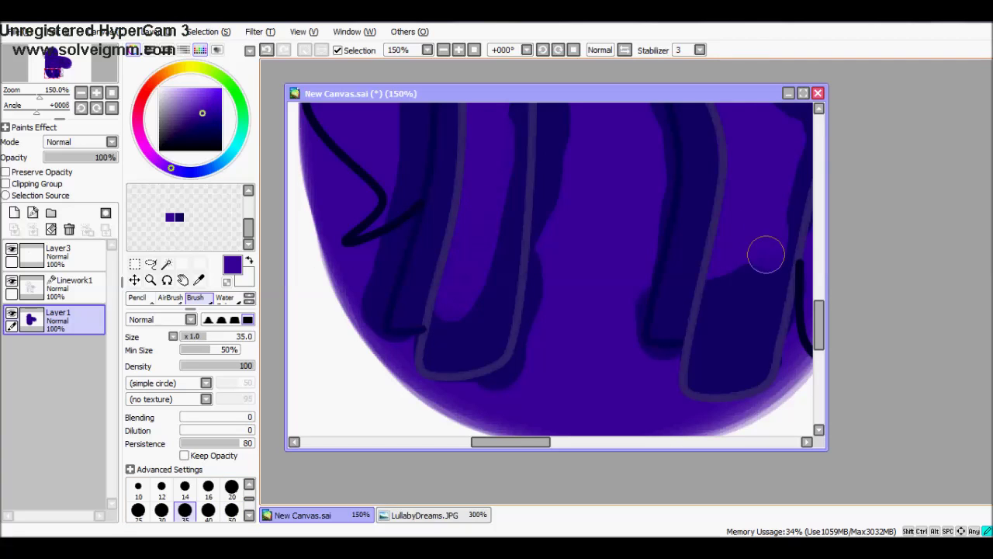
drag(765, 255, 709, 328)
- Shade the chest, belly line and tops of the front legs in dark indigo with a size 14 brush
scroll(561, 171, up, 10)
click(185, 487)
alt+click(179, 217)
drag(533, 213, 618, 174)
mouse_move(463, 110)
mouse_down()
mouse_move(447, 131)
mouse_move(439, 286)
mouse_up()
drag(445, 239, 453, 282)
mouse_move(671, 227)
mouse_down()
mouse_move(659, 265)
mouse_move(638, 326)
mouse_move(656, 325)
mouse_move(665, 293)
mouse_move(657, 315)
mouse_move(642, 318)
mouse_move(536, 315)
mouse_move(509, 242)
mouse_up()
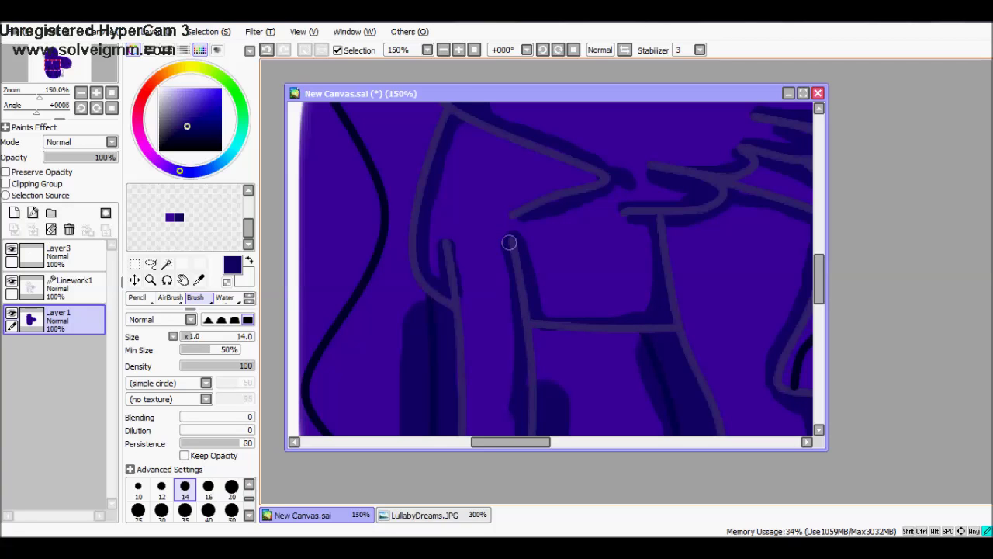
- Add dark indigo shading beneath the eye and on the upper eyelid
scroll(550, 202, up, 5)
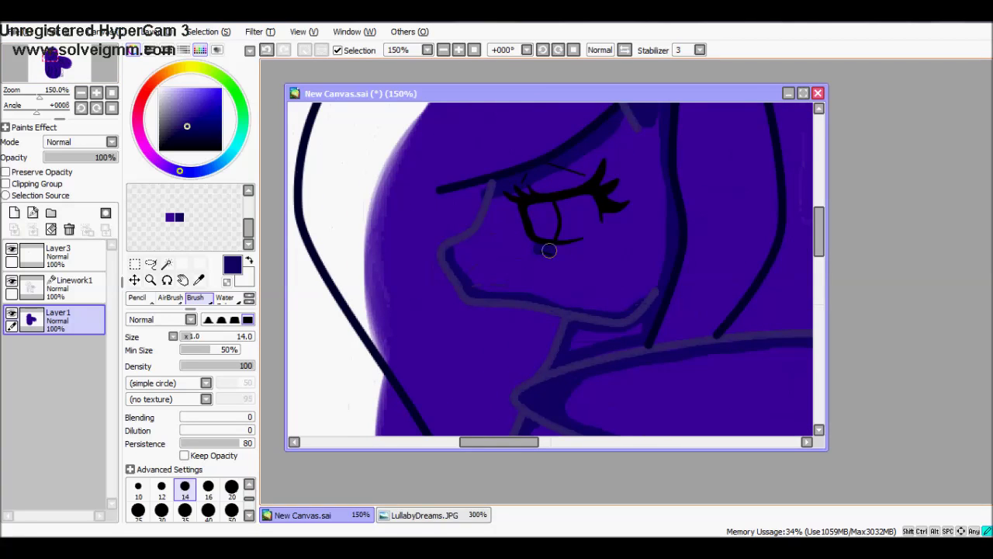
mouse_move(541, 173)
mouse_down()
mouse_move(581, 178)
mouse_move(554, 173)
mouse_up()
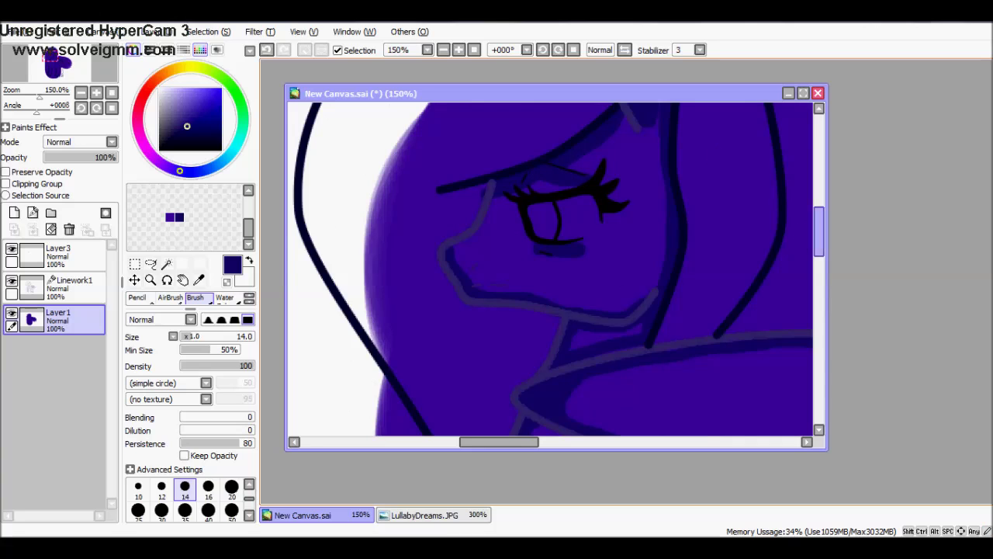
- Soften the shading inside the ear with the Blur tool at size 16
scroll(550, 268, down, 2)
scroll(550, 268, up, 3)
scroll(550, 268, down, 6)
drag(565, 407, 496, 302)
key(b)
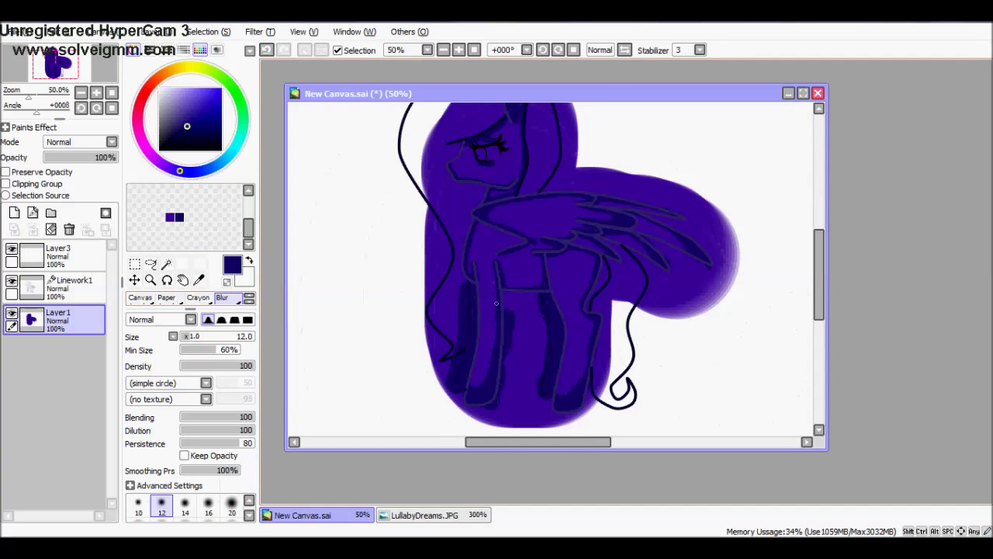
key(bracketright)
key(bracketright)
key(bracketright)
scroll(553, 297, up, 4)
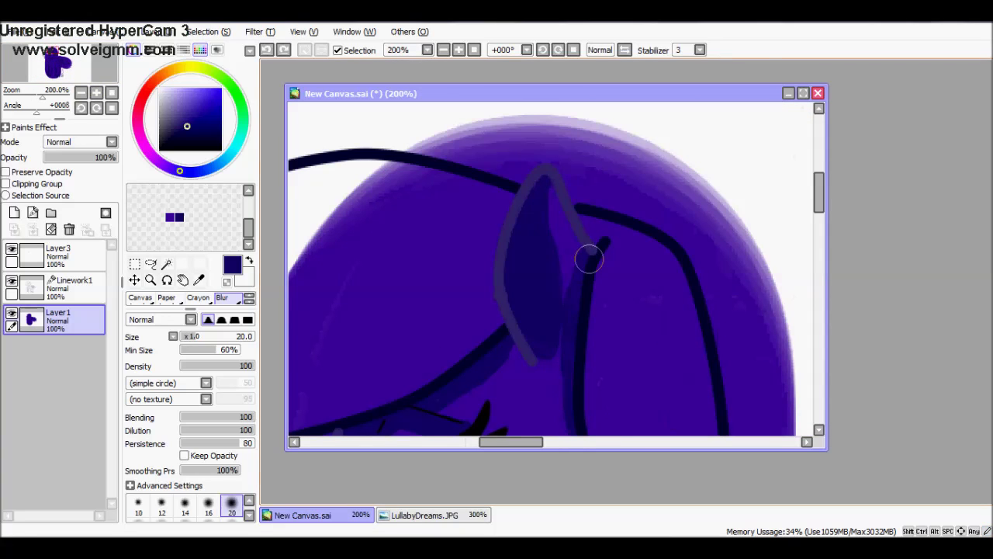
key(bracketleft)
drag(563, 408, 559, 344)
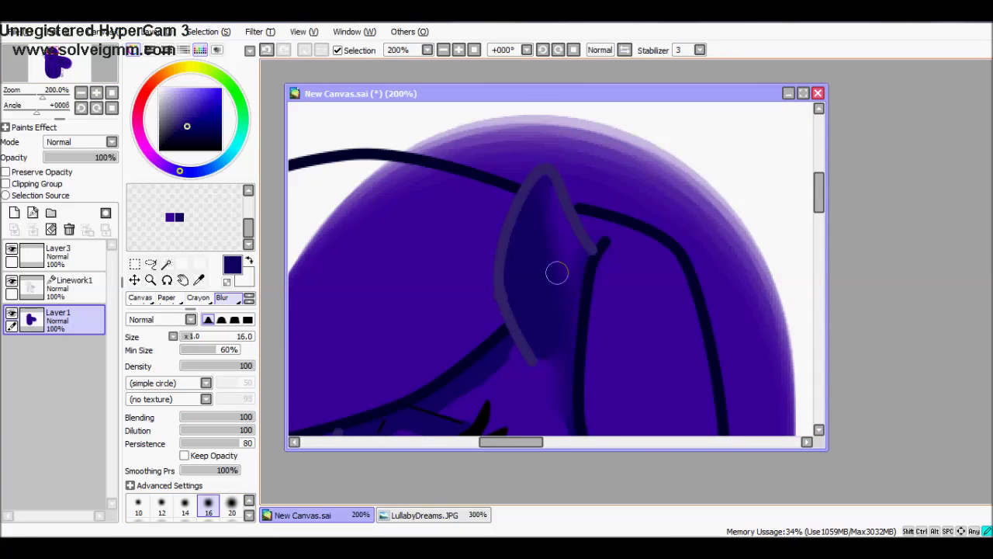
- Blur the face shading beside the hair, around the eye and along the muzzle and jaw
drag(575, 384, 609, 186)
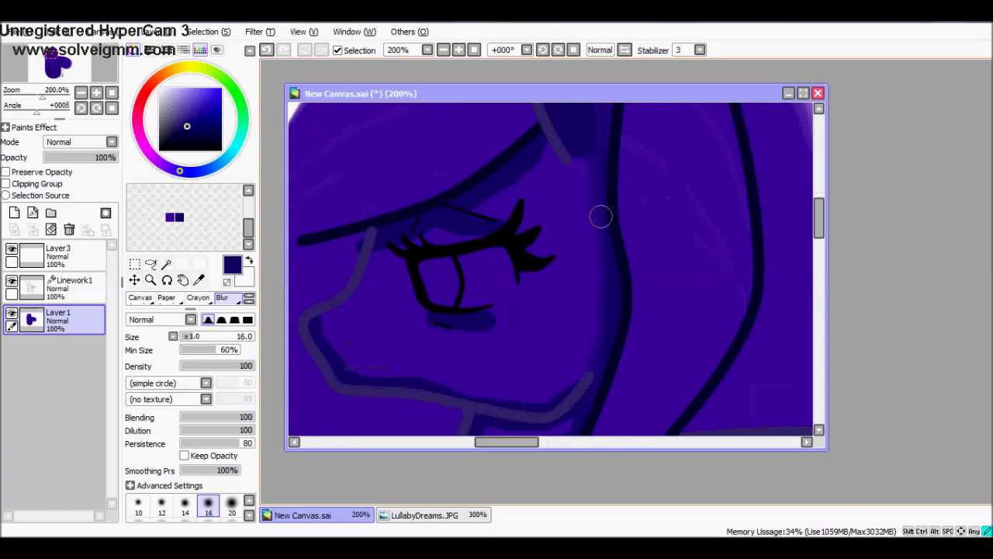
drag(422, 311, 433, 315)
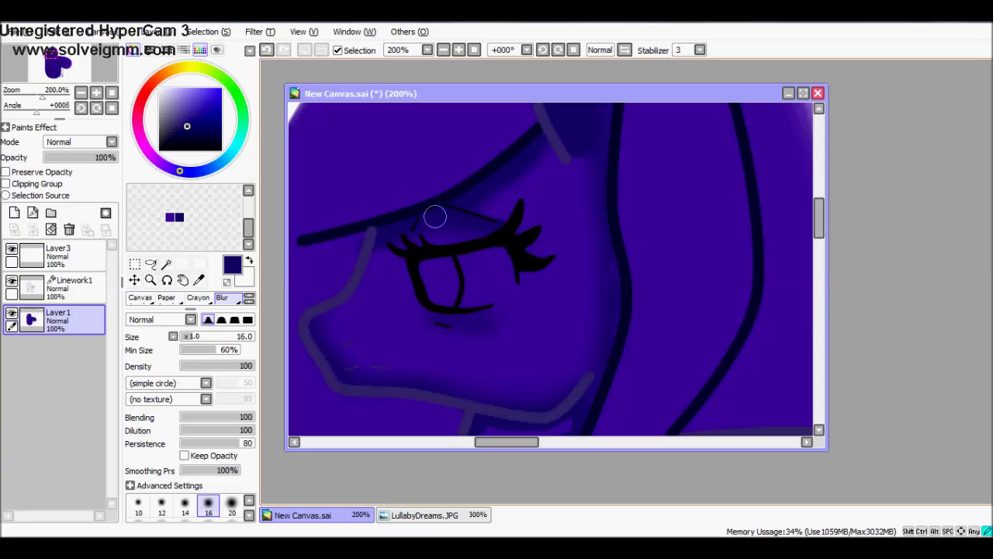
- Blur the shading on the wing's shoulder, short feathers and uppermost long feather
scroll(737, 253, down, 5)
drag(518, 314, 487, 329)
mouse_move(612, 403)
mouse_down()
mouse_move(532, 368)
mouse_move(653, 268)
mouse_move(781, 245)
mouse_move(476, 310)
mouse_move(453, 329)
mouse_up()
drag(737, 248, 505, 170)
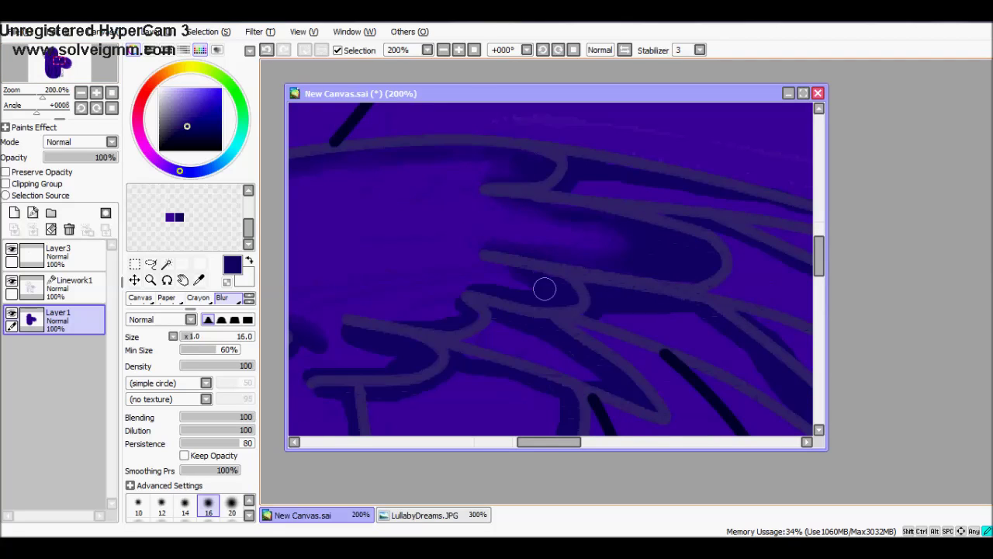
mouse_move(554, 284)
mouse_down()
mouse_move(412, 328)
mouse_move(480, 219)
mouse_move(620, 227)
mouse_up()
drag(563, 204, 425, 190)
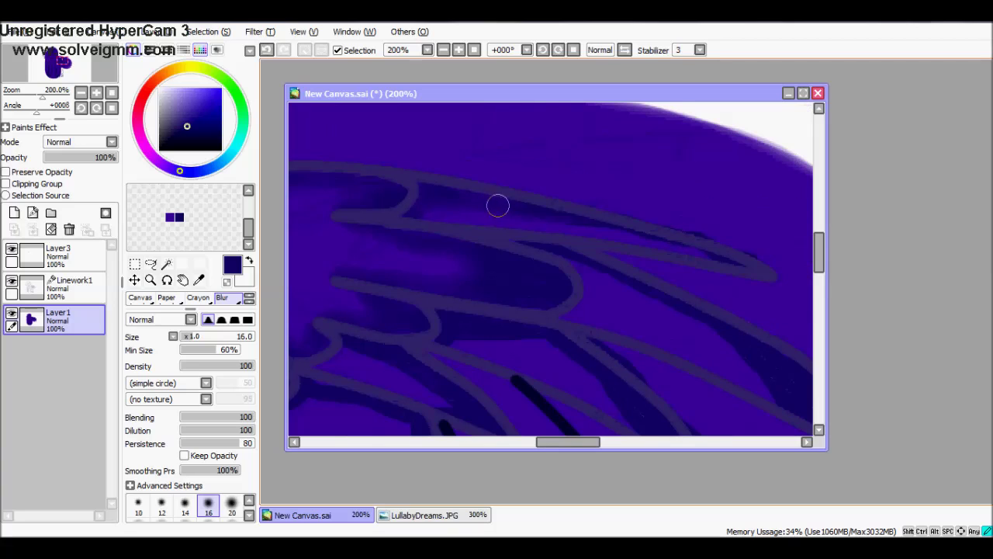
mouse_move(751, 254)
mouse_down()
mouse_move(649, 246)
mouse_move(564, 291)
mouse_up()
- Darken the chest beneath the wing's lower edge with the Crayon tool at size 16
key(c)
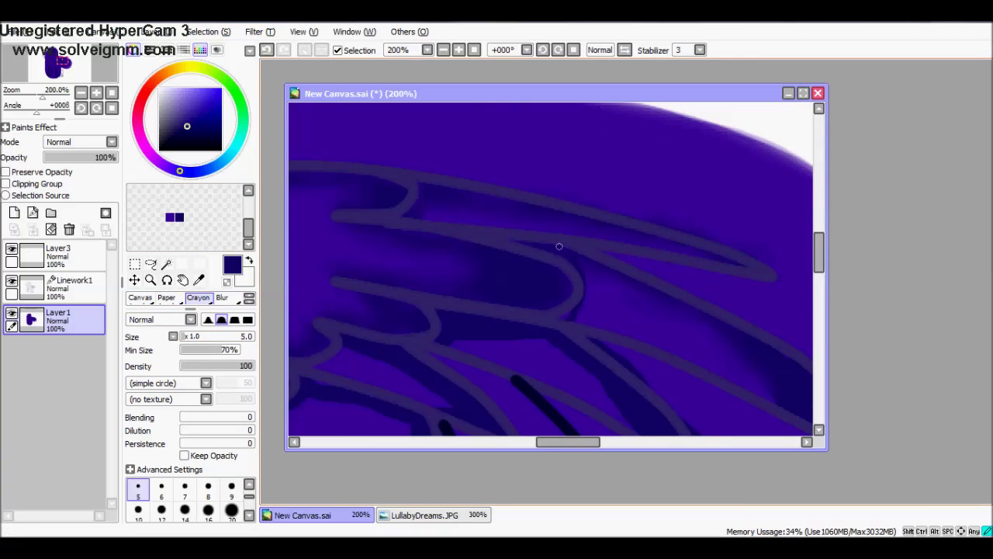
drag(699, 252, 394, 266)
key(bracketright)
key(bracketright)
key(bracketright)
key(bracketright)
key(bracketright)
key(bracketright)
key(bracketright)
key(bracketright)
mouse_move(450, 216)
mouse_down()
mouse_move(592, 266)
mouse_move(528, 337)
mouse_move(476, 231)
mouse_up()
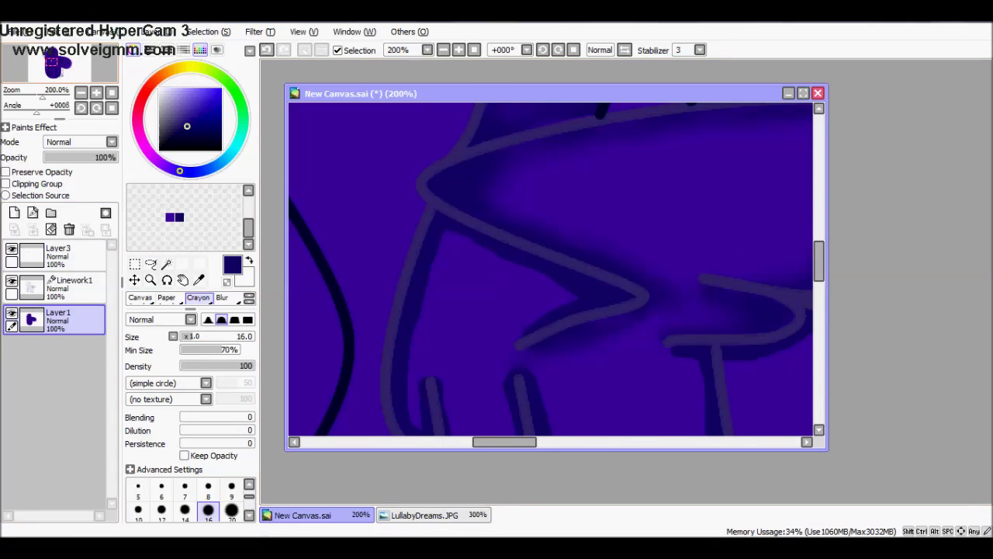
- Blur the shading along the wing's lower edge, its long feathers and the short lower feathers with the Blur tool at size 16
key(b)
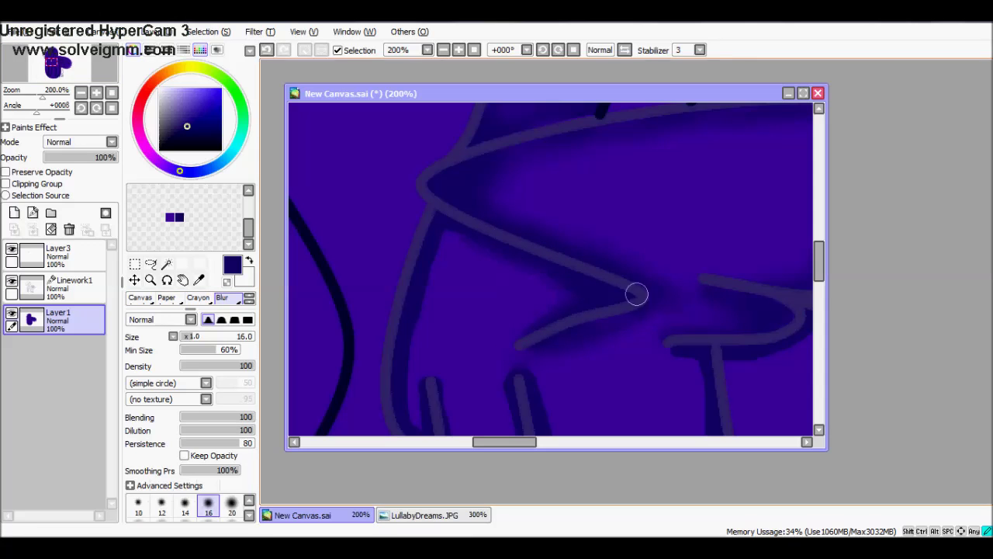
drag(776, 233, 666, 288)
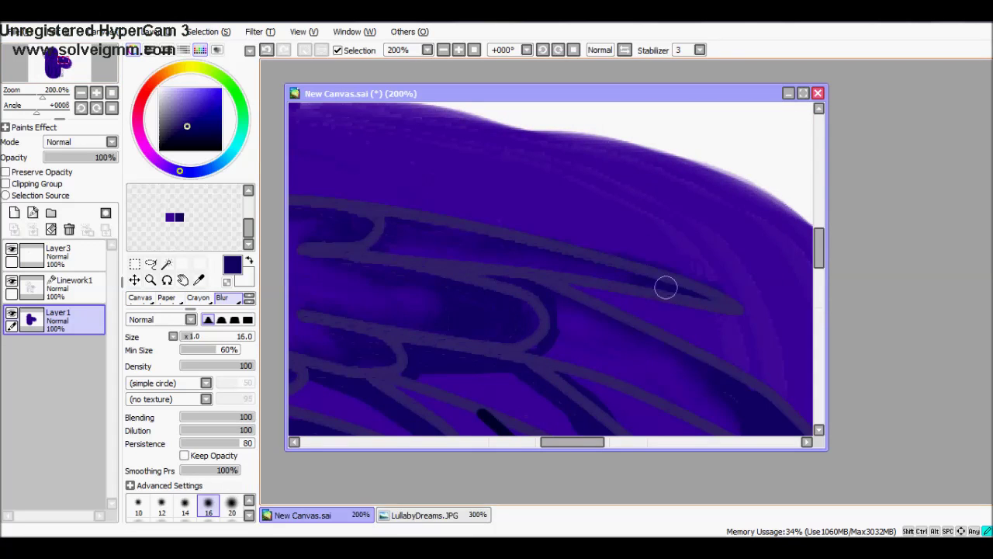
drag(529, 355, 430, 188)
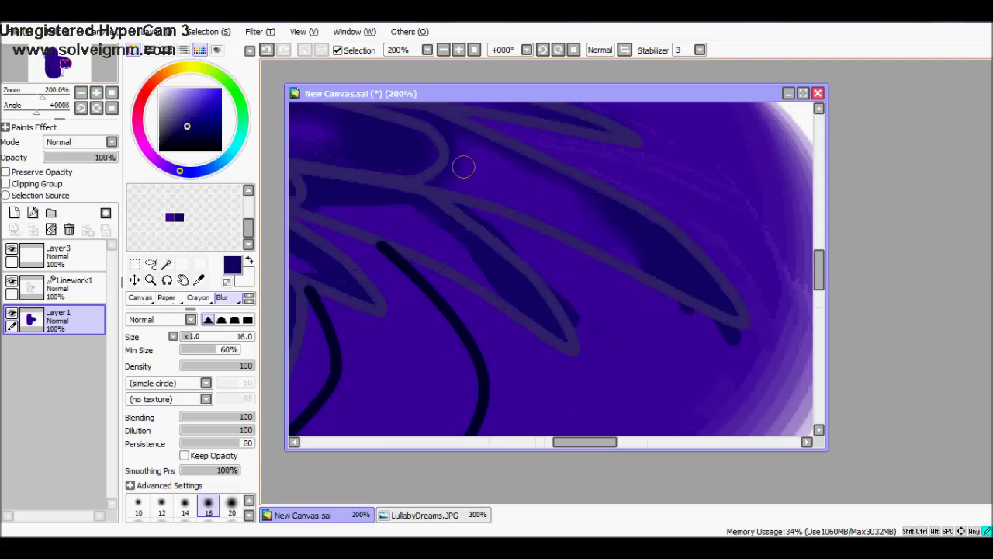
drag(789, 425, 688, 293)
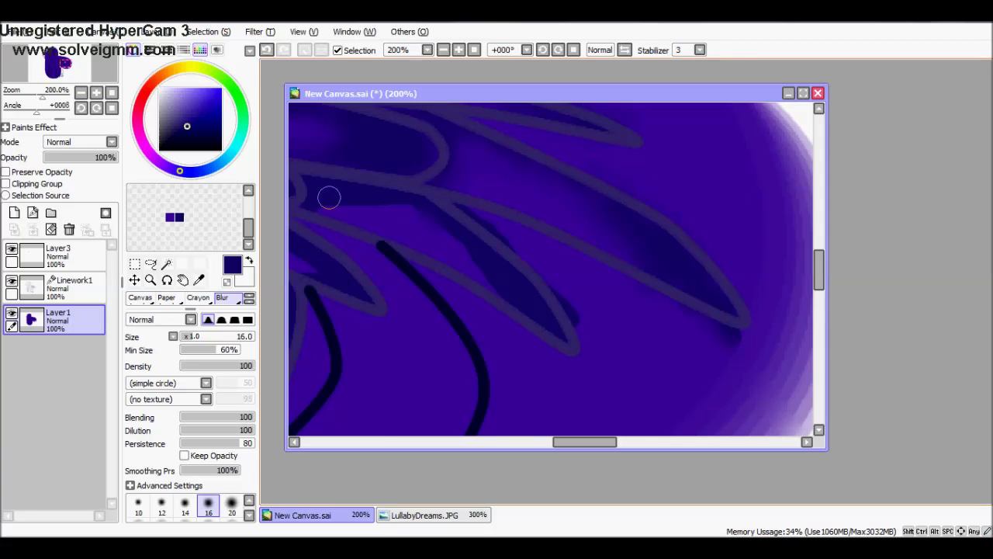
drag(470, 244, 588, 243)
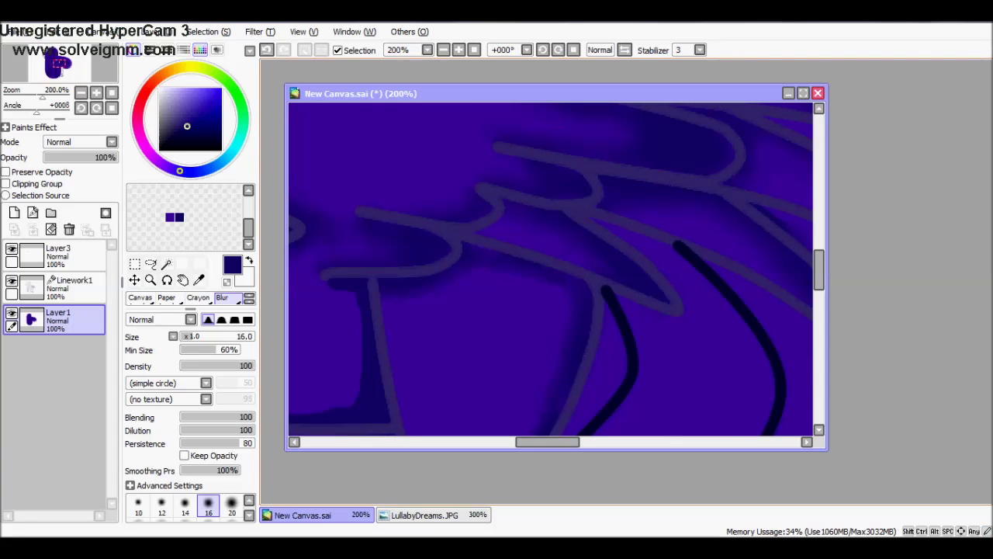
- Blur the shading inside the near hind leg and front leg, around the belly and along the chest
scroll(499, 330, down, 5)
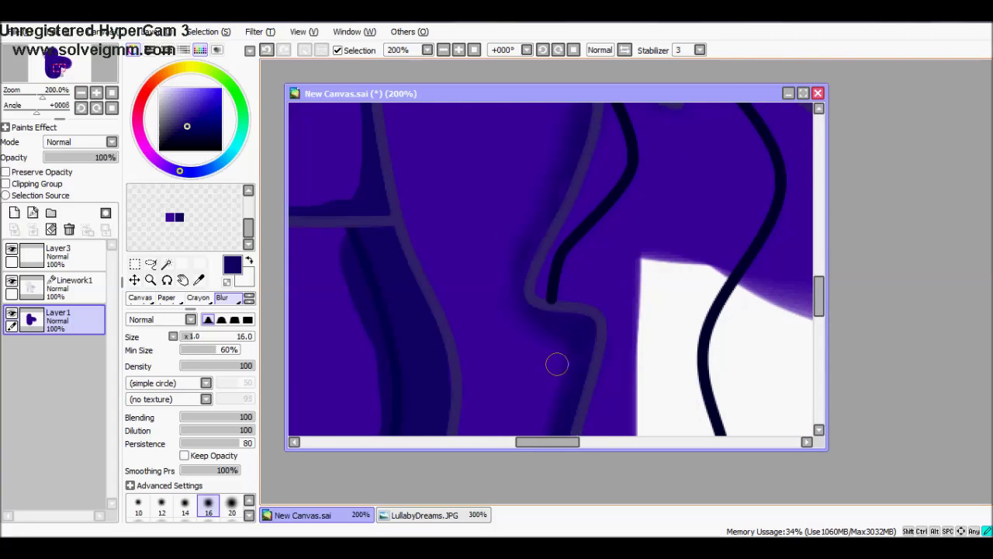
scroll(556, 365, down, 5)
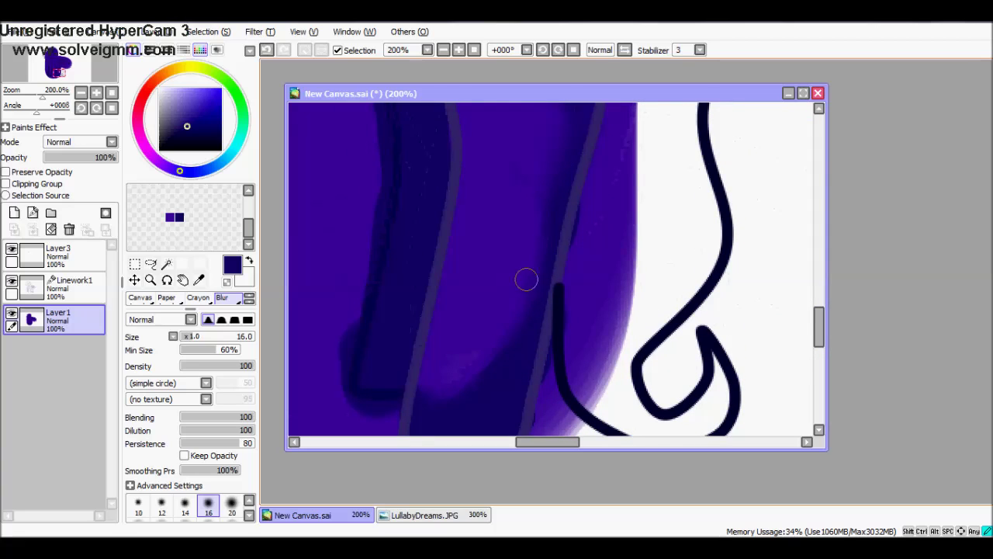
scroll(466, 377, left, 5)
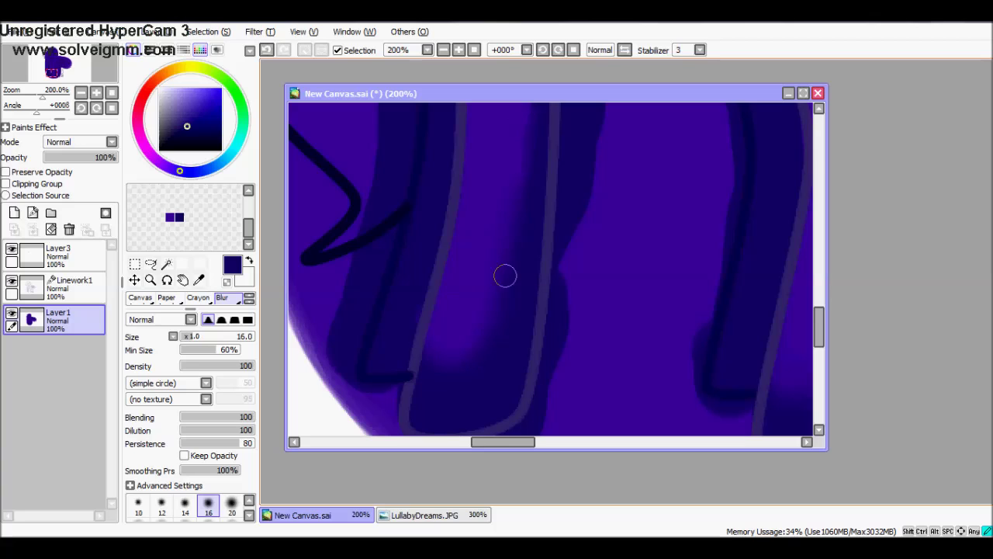
scroll(514, 265, up, 5)
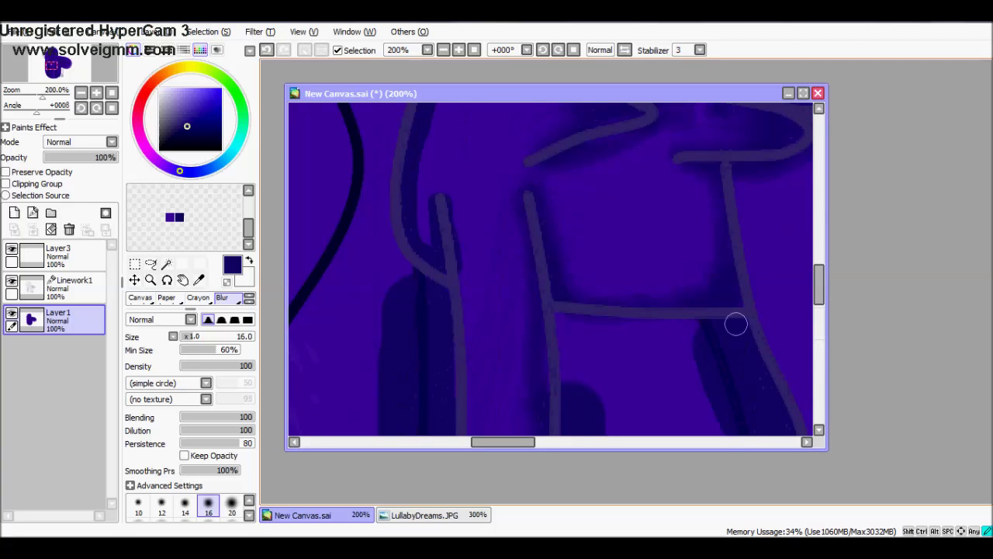
scroll(475, 182, up, 5)
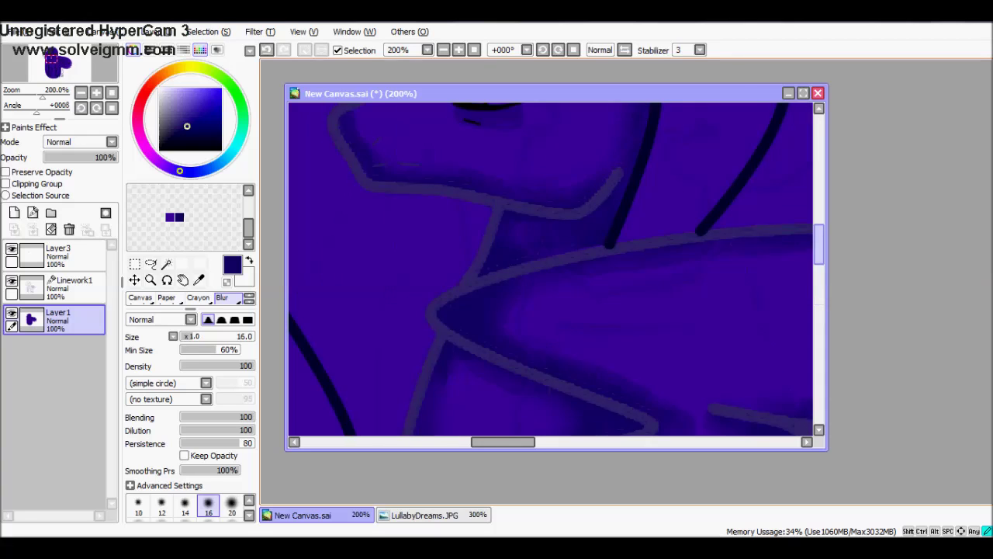
scroll(434, 191, down, 3)
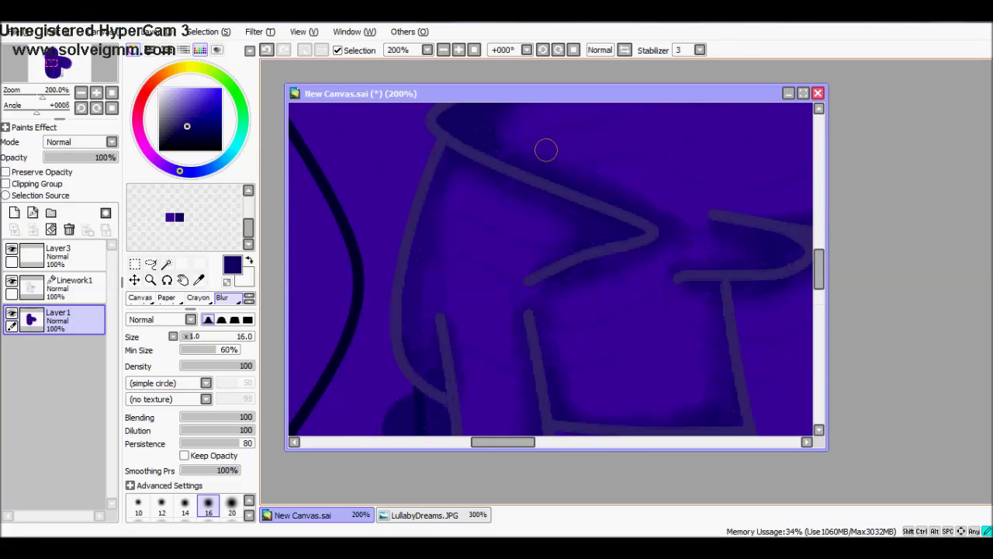
- Recolor the body, leg and wing feather strokes on Linework1 to dark navy with the Color tool
key(ctrl+minus)
key(ctrl+minus)
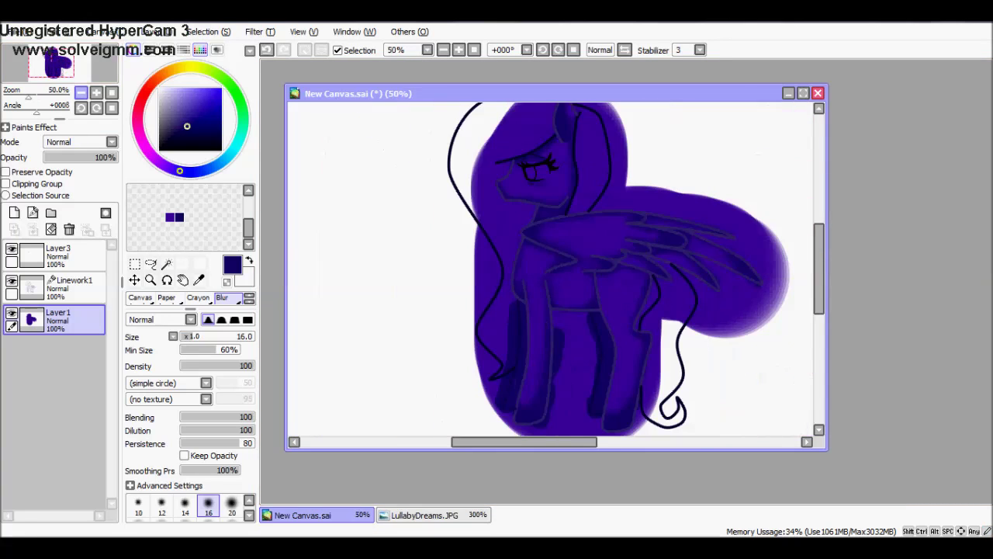
click(58, 287)
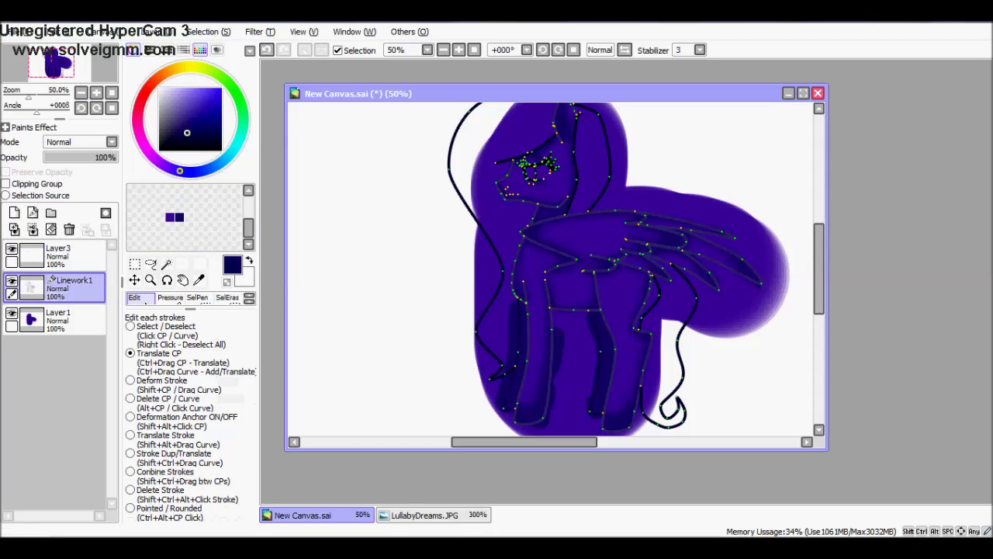
click(223, 297)
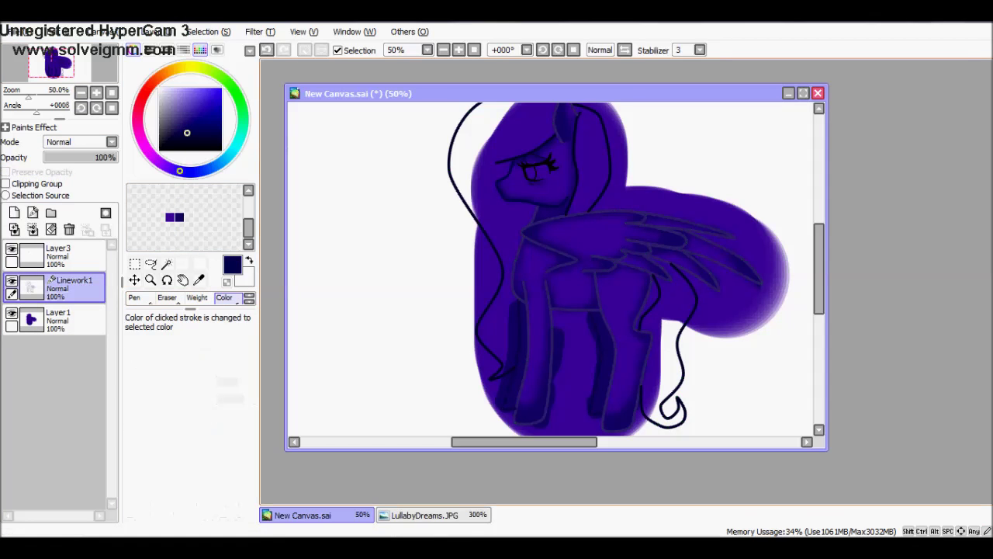
click(648, 219)
click(548, 295)
click(605, 356)
click(620, 260)
click(683, 272)
click(649, 224)
click(724, 264)
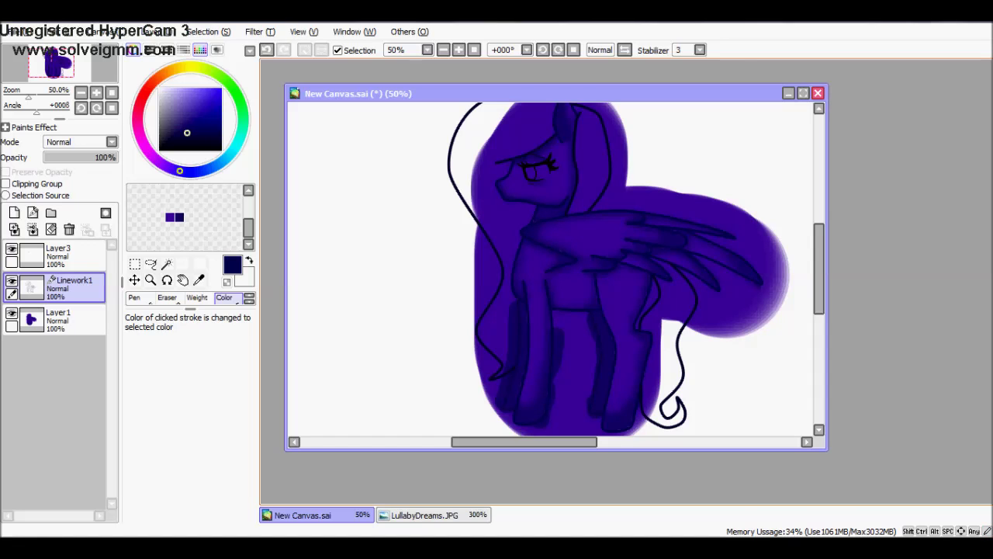
- Store dark navy tones as swatches and recolor the nostril and mouth strokes on Linework1 to dark navy
click(185, 140)
click(170, 208)
click(199, 279)
click(170, 208)
scroll(518, 176, up, 3)
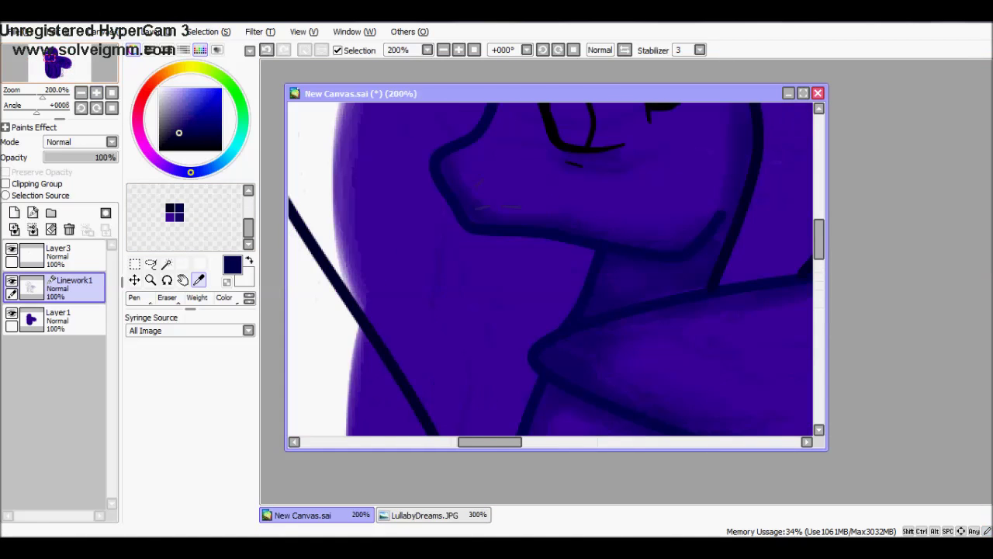
click(224, 297)
click(482, 207)
click(511, 207)
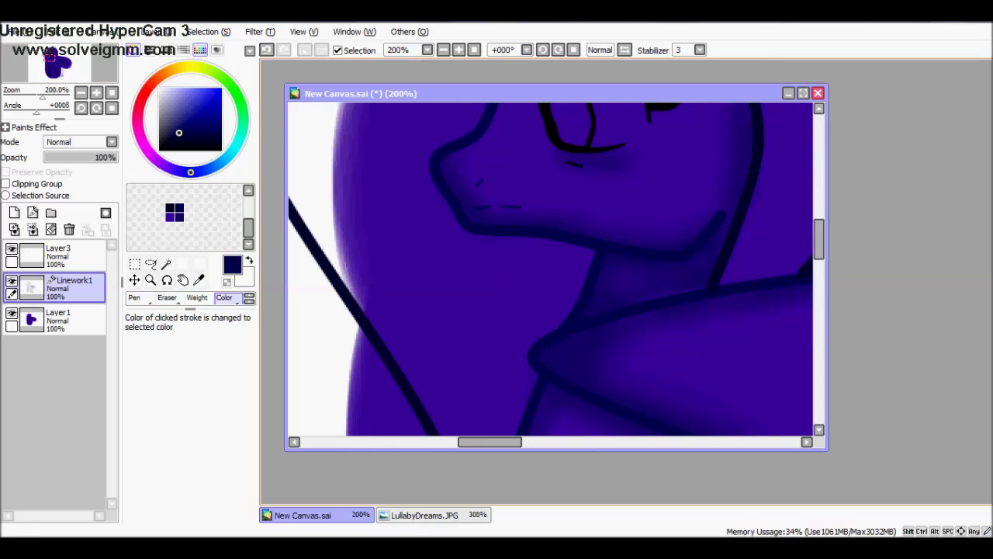
- Paint lighter purple highlights under the eye and on the eyelid on Layer1 with the Crayon tool at size 16
click(249, 298)
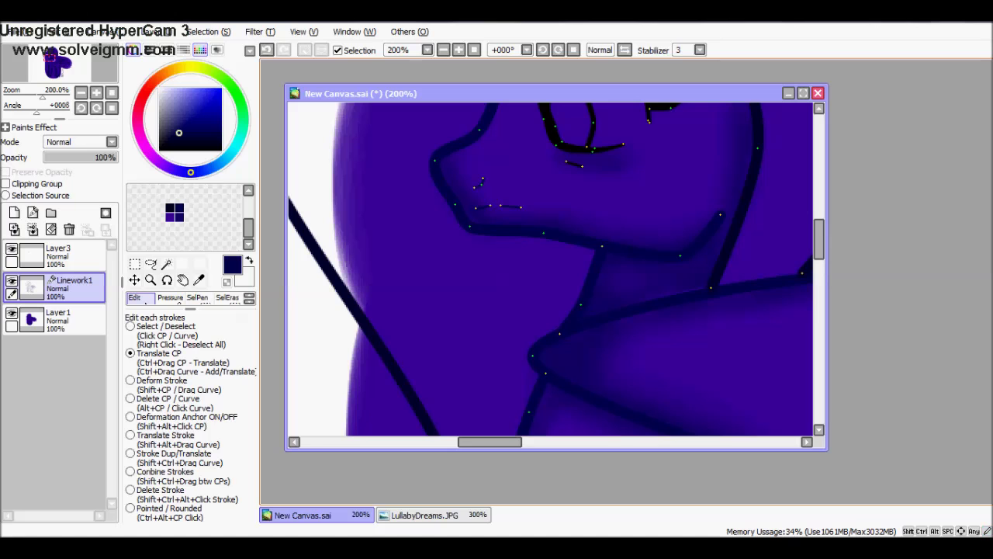
click(424, 514)
click(303, 515)
scroll(325, 514, up, 2)
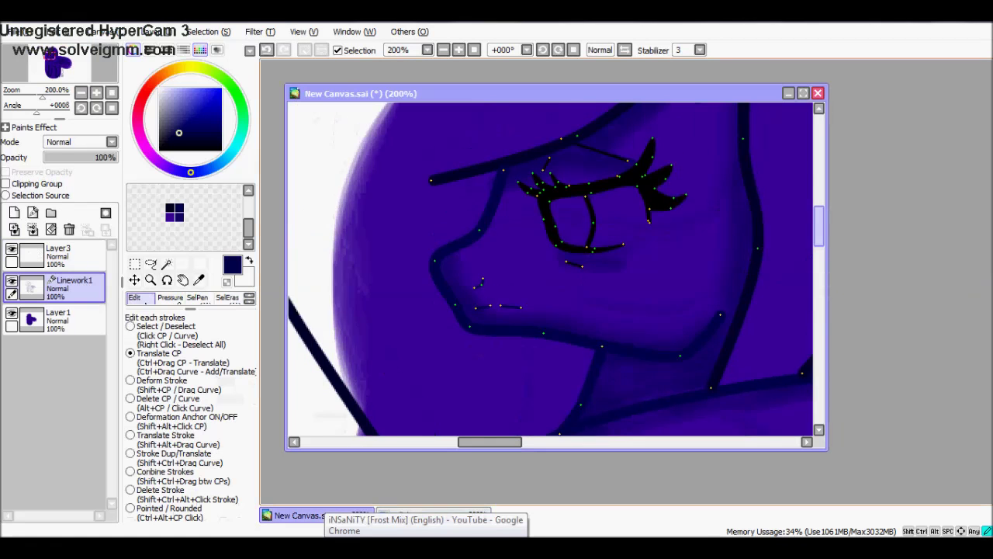
scroll(326, 513, down, 3)
scroll(326, 514, up, 3)
click(171, 167)
click(199, 104)
click(58, 318)
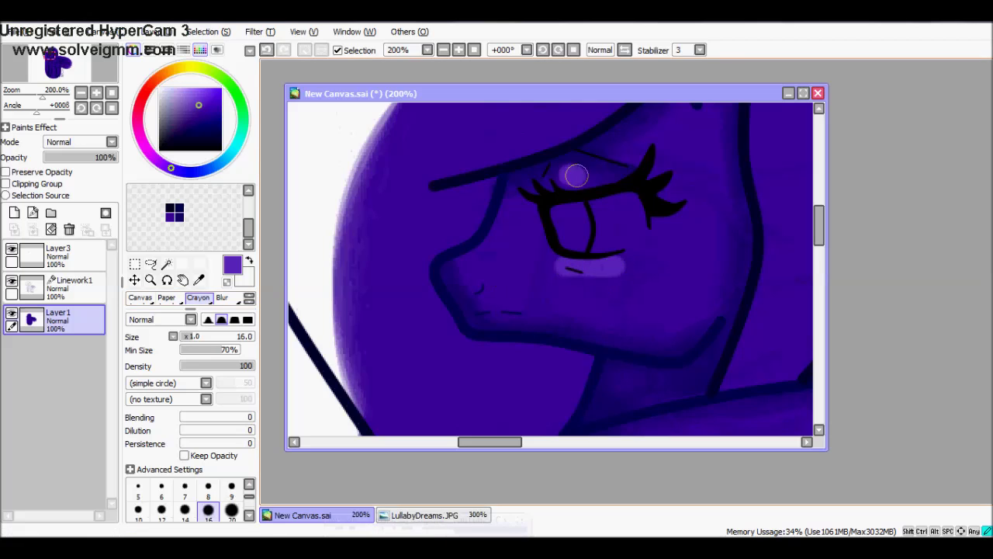
- Add lighter purple highlights inside the ear, on the jaw and on the neck
scroll(745, 220, up, 5)
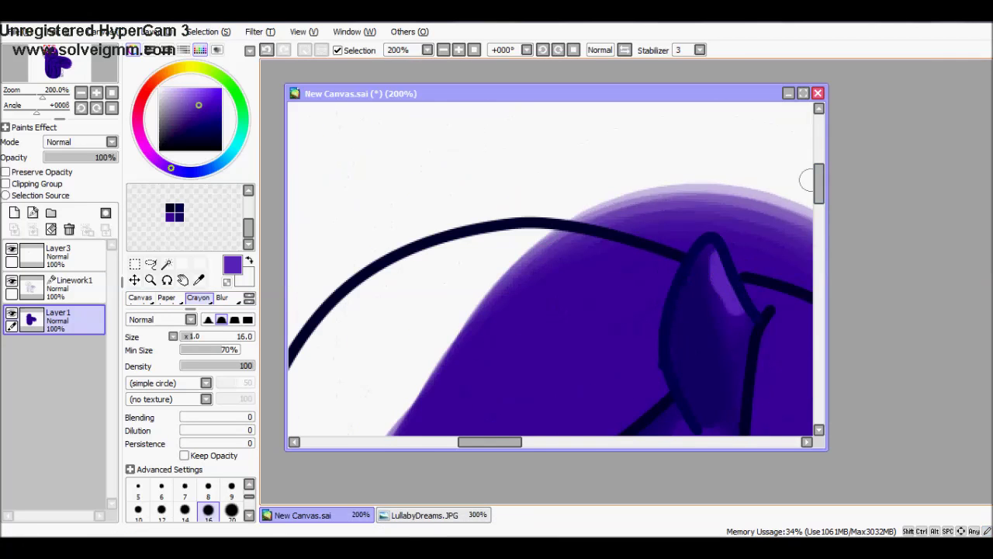
scroll(641, 257, down, 5)
scroll(516, 286, down, 3)
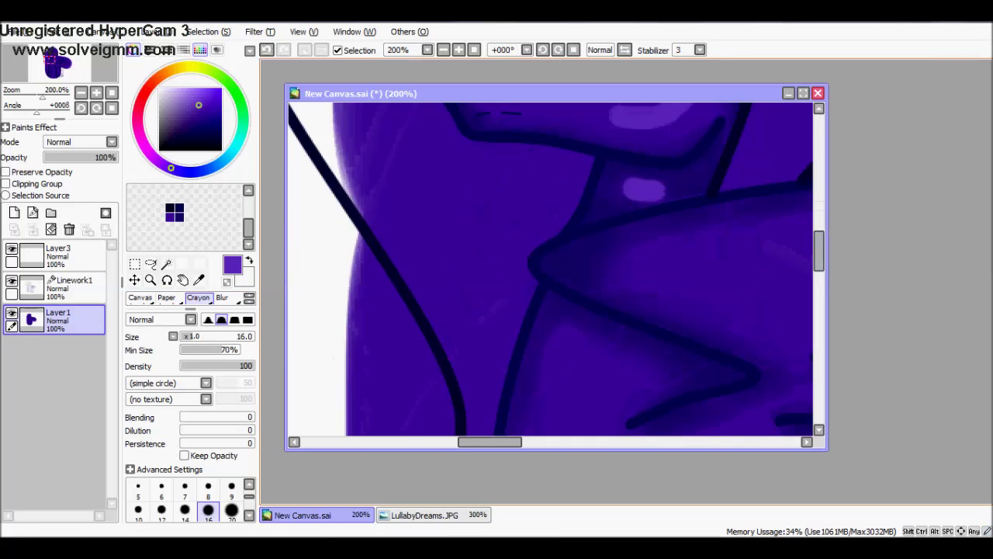
scroll(515, 279, down, 2)
- Paint branching highlight strokes on the wing's shoulder and small highlight spots on the feathers
drag(519, 261, 601, 277)
mouse_move(477, 265)
mouse_down()
mouse_move(574, 288)
mouse_move(596, 249)
mouse_up()
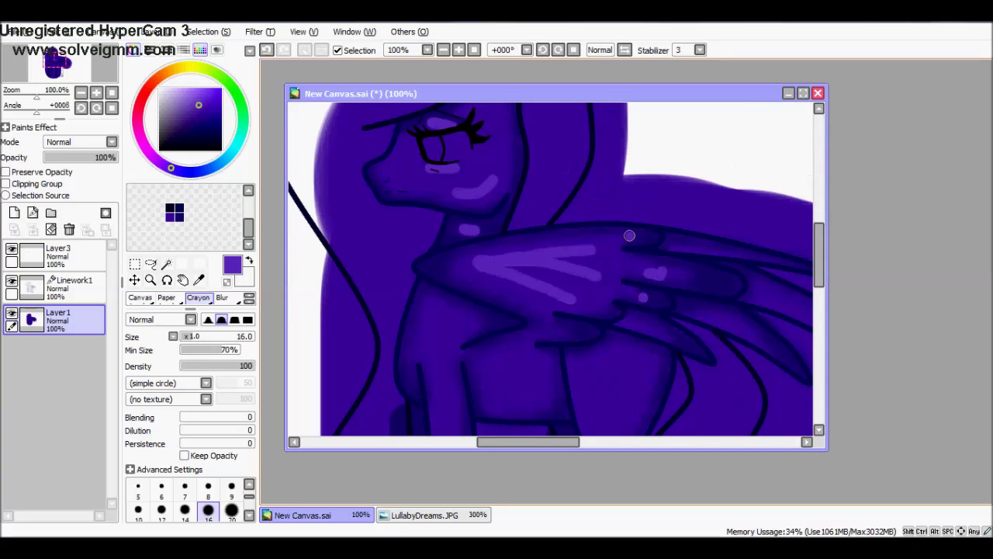
drag(716, 277, 593, 214)
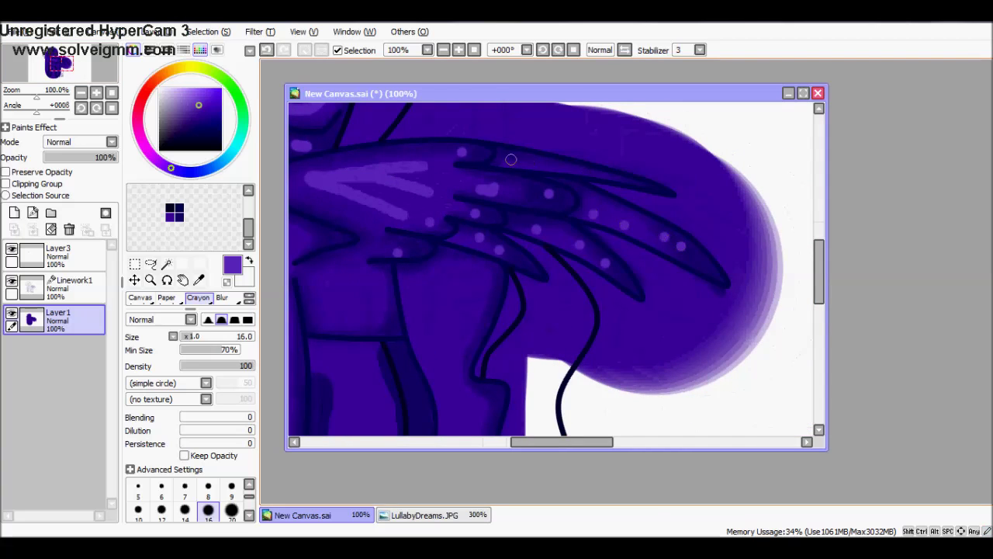
- Paint highlight strokes down the near legs and on the belly and chest, and small spots on the far legs
mouse_move(439, 286)
mouse_down()
mouse_move(443, 358)
mouse_move(475, 190)
mouse_up()
drag(487, 252, 487, 330)
drag(444, 297, 647, 398)
drag(512, 237, 518, 338)
drag(508, 382, 503, 415)
click(486, 306)
click(478, 381)
drag(574, 231, 601, 229)
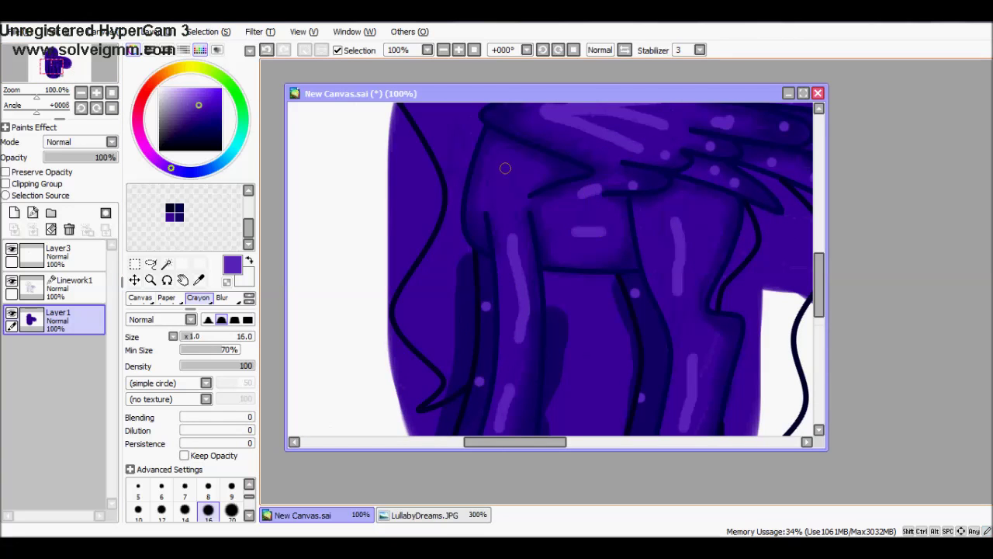
- Soften the highlights on the face, ear and neck with the Blur tool, raising its size to 20
scroll(481, 209, up, 5)
key(b)
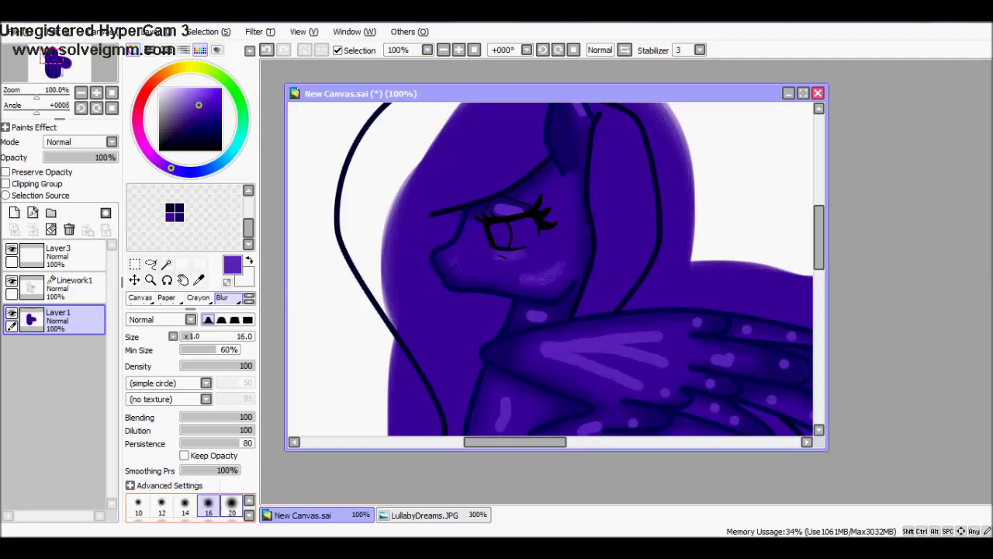
click(231, 504)
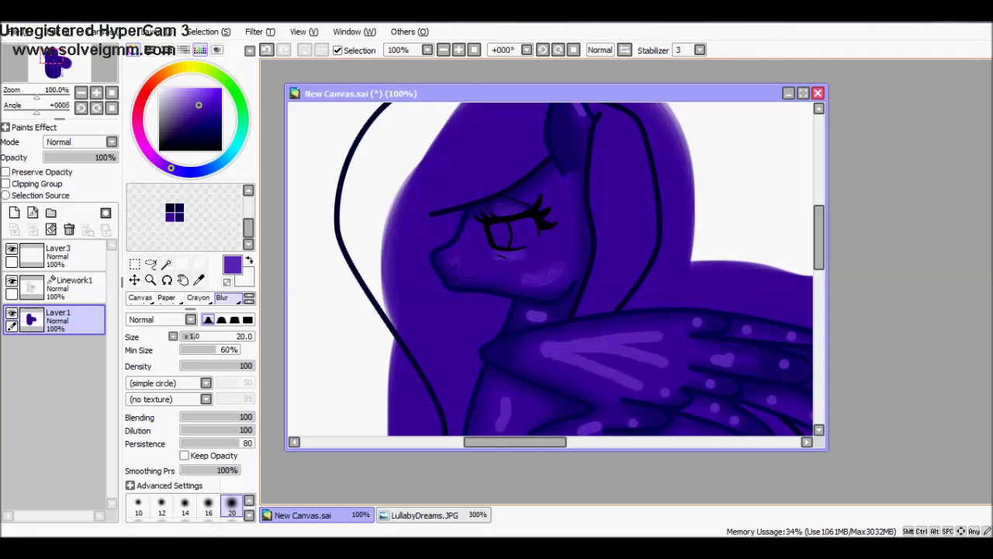
scroll(574, 187, up, 3)
scroll(589, 202, down, 5)
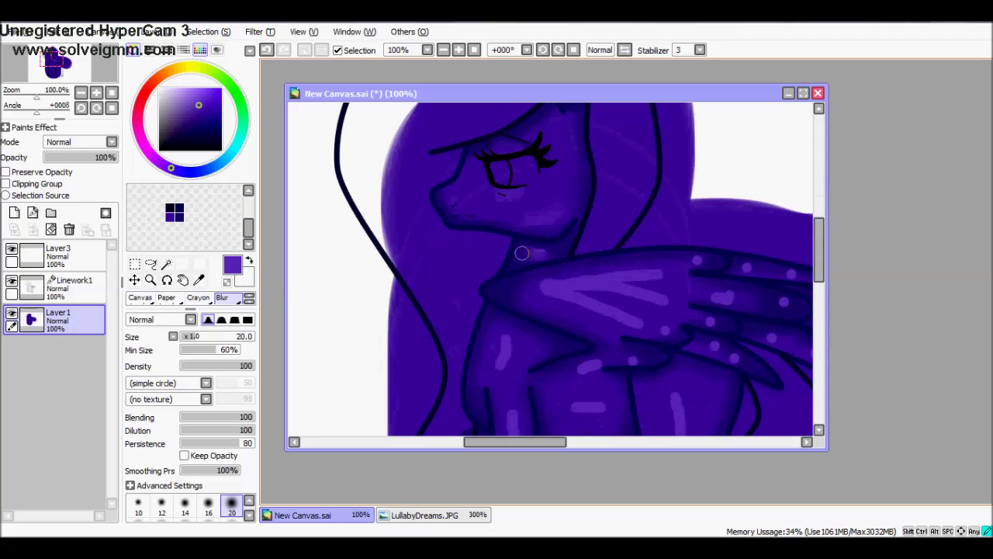
- Blur the highlights on the wing's shoulder and feathers, reducing the Blur tool to size 16 for the feather spots
mouse_move(645, 324)
mouse_down()
mouse_move(654, 280)
mouse_move(752, 294)
mouse_up()
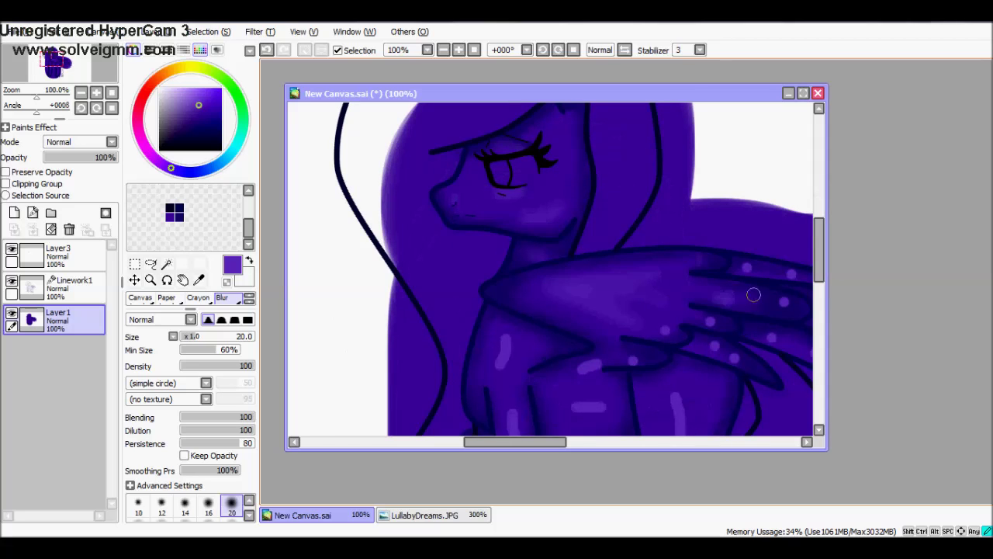
scroll(664, 250, down, 2)
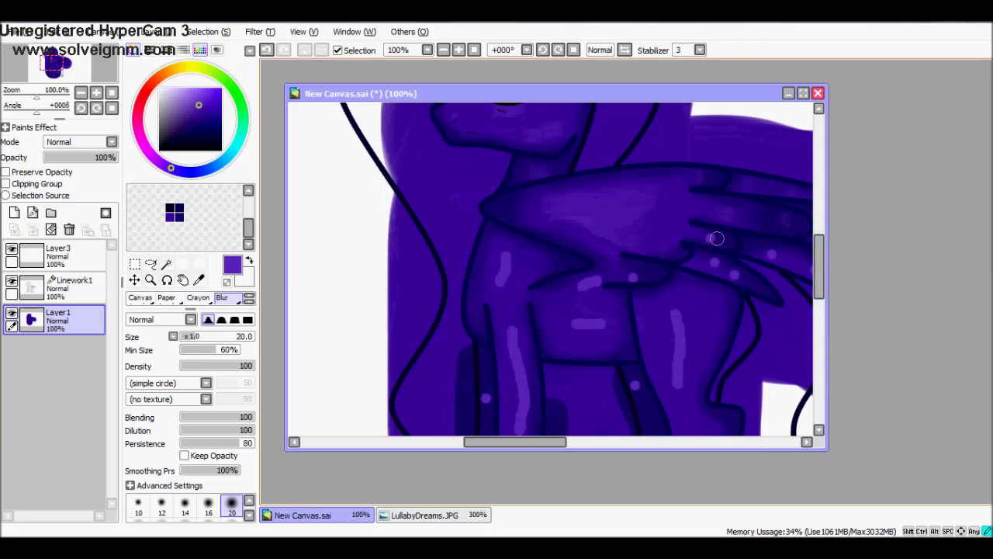
scroll(394, 186, right, 5)
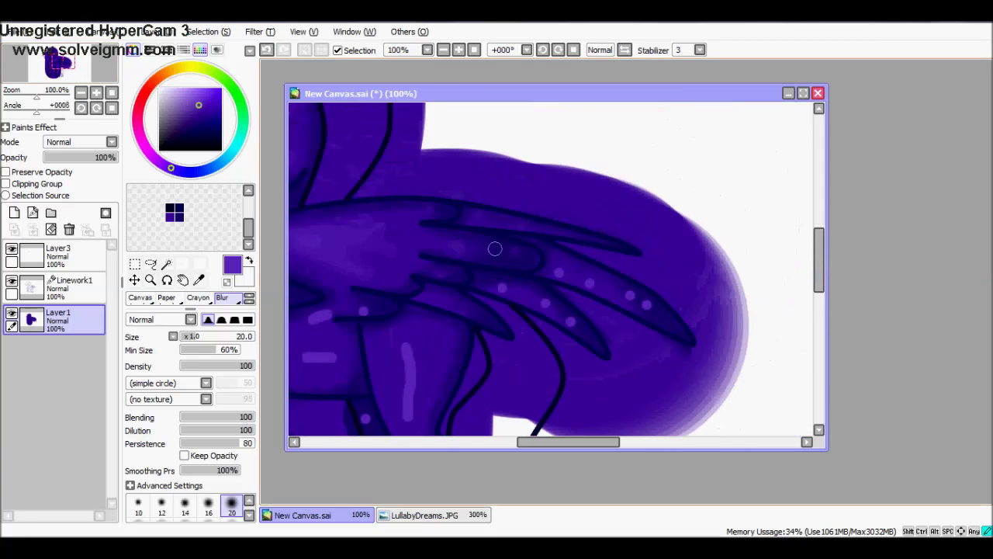
key(bracketleft)
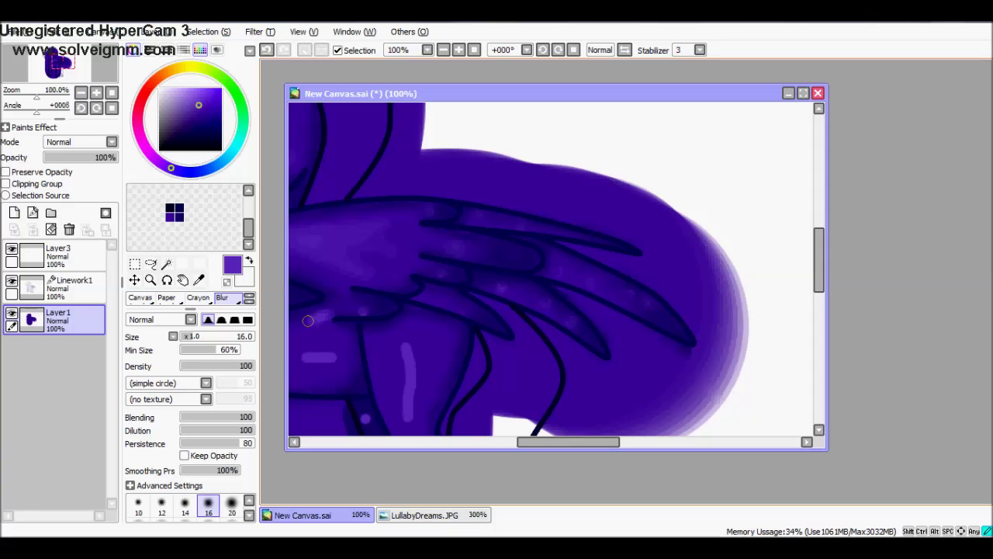
- Blur the highlights on both hind legs, setting the Blur tool to size 17 and undoing one stroke
scroll(431, 162, down, 5)
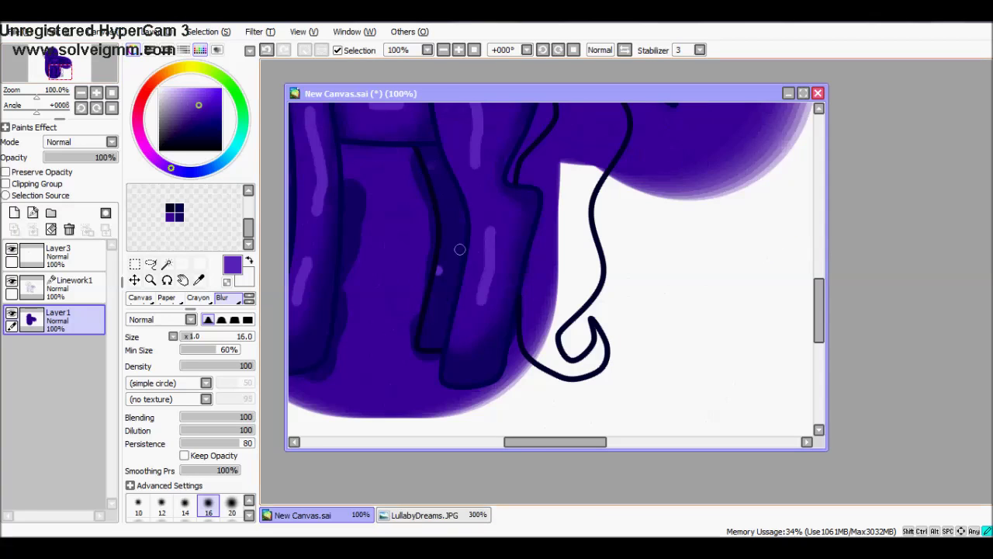
key(bracketright)
key(ctrl+z)
drag(475, 165, 475, 109)
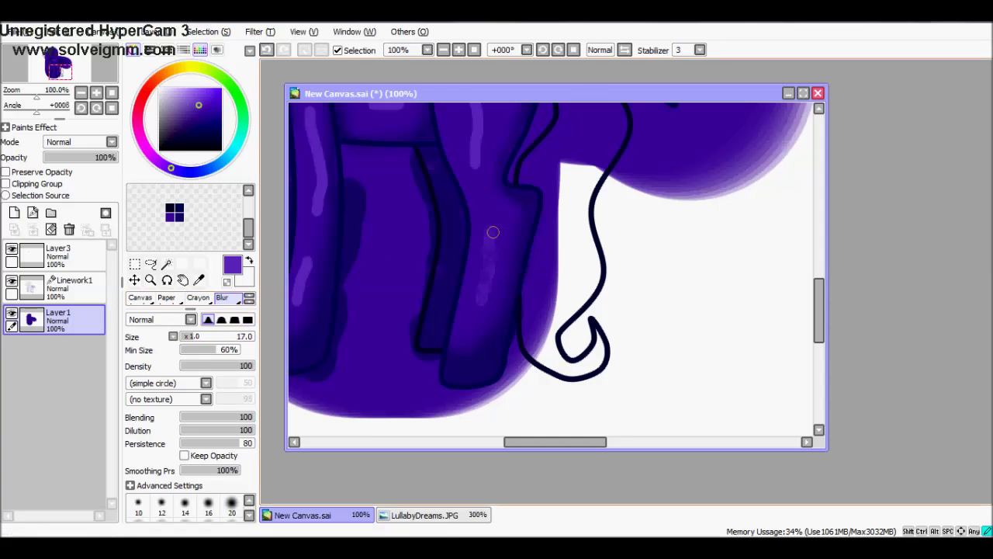
scroll(670, 246, up, 3)
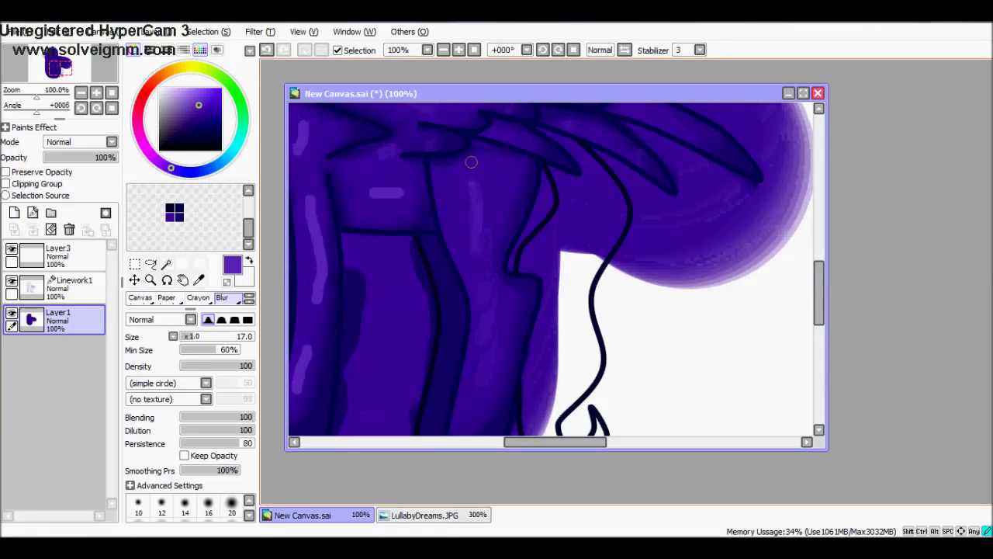
- Blur the highlights on the belly, chest and front legs with the Blur tool at size 17
drag(401, 192, 404, 197)
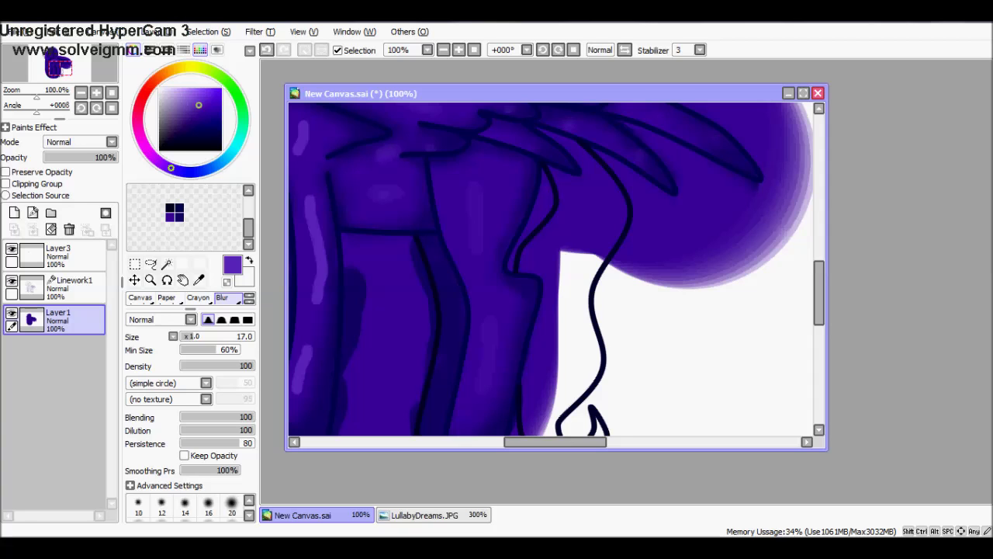
drag(543, 271, 694, 337)
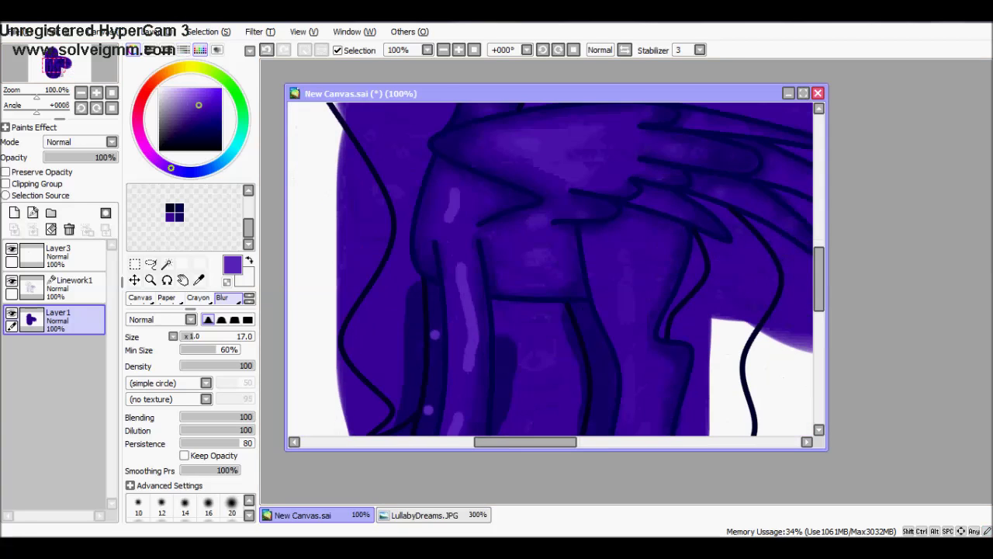
drag(463, 270, 476, 337)
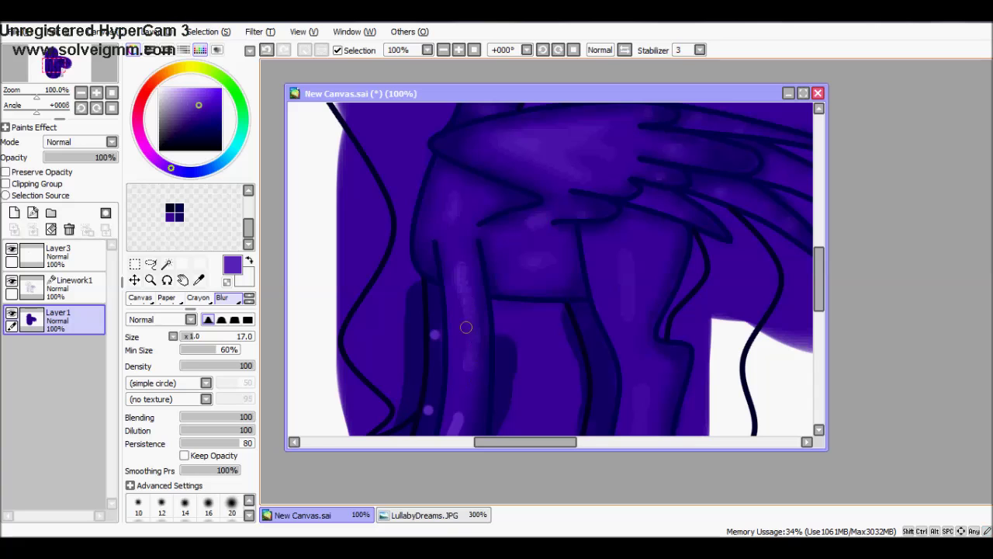
mouse_move(439, 362)
mouse_down()
mouse_move(432, 163)
mouse_move(424, 251)
mouse_up()
- Select the area outside the pony from Linework1, clear the excess colour there on Layer1, and deselect
click(58, 287)
key(w)
click(543, 388)
click(443, 50)
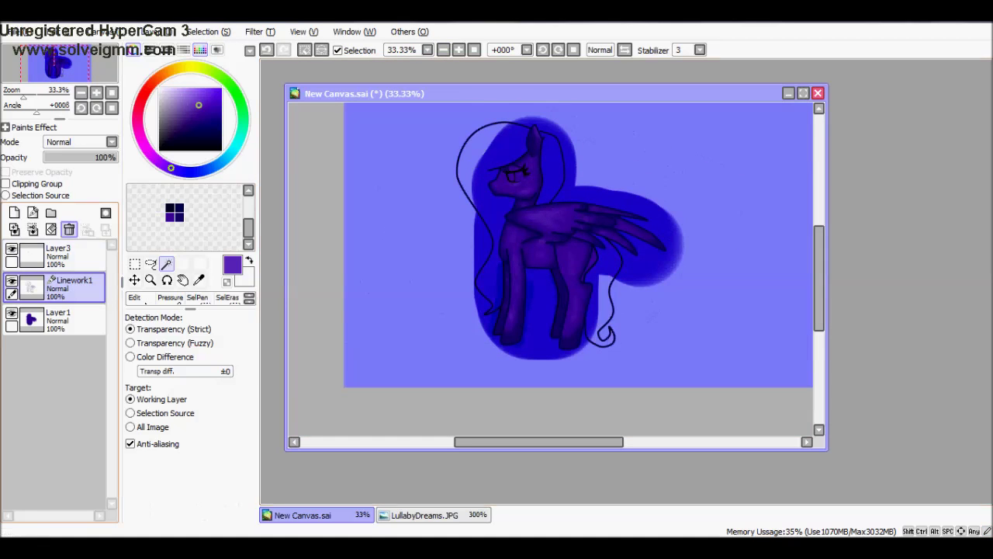
click(58, 318)
click(51, 229)
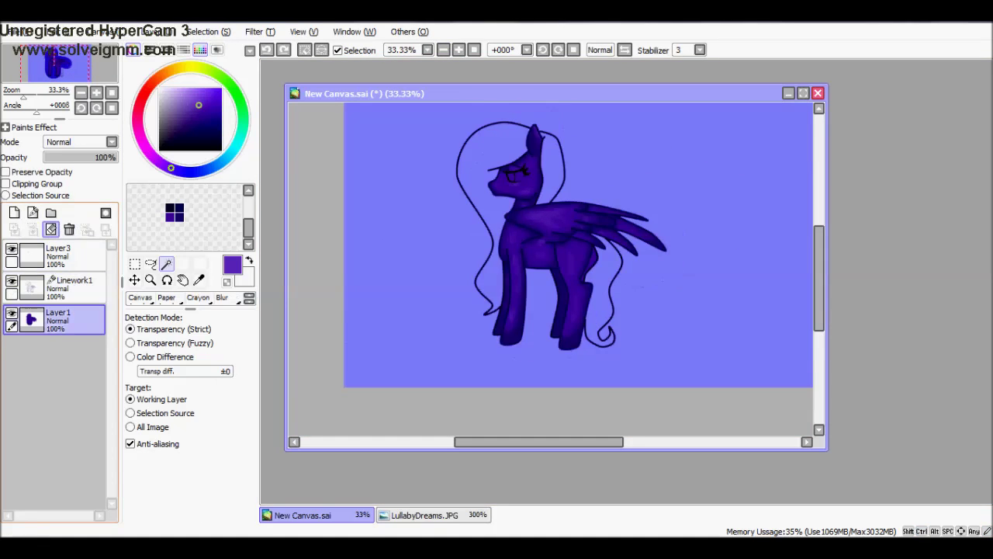
key(ctrl+d)
- Add a new layer above Layer1 and paint the white of the eye with the Crayon at size 16
click(13, 213)
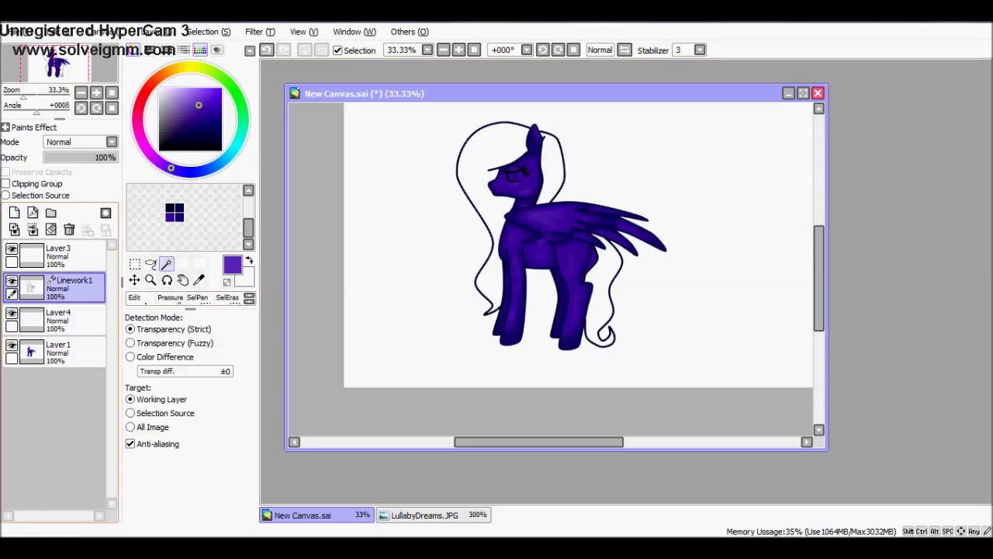
click(96, 93)
click(55, 64)
click(159, 87)
click(198, 298)
mouse_move(533, 301)
mouse_down()
mouse_move(576, 279)
mouse_move(574, 269)
mouse_move(548, 269)
mouse_move(567, 279)
mouse_move(537, 285)
mouse_up()
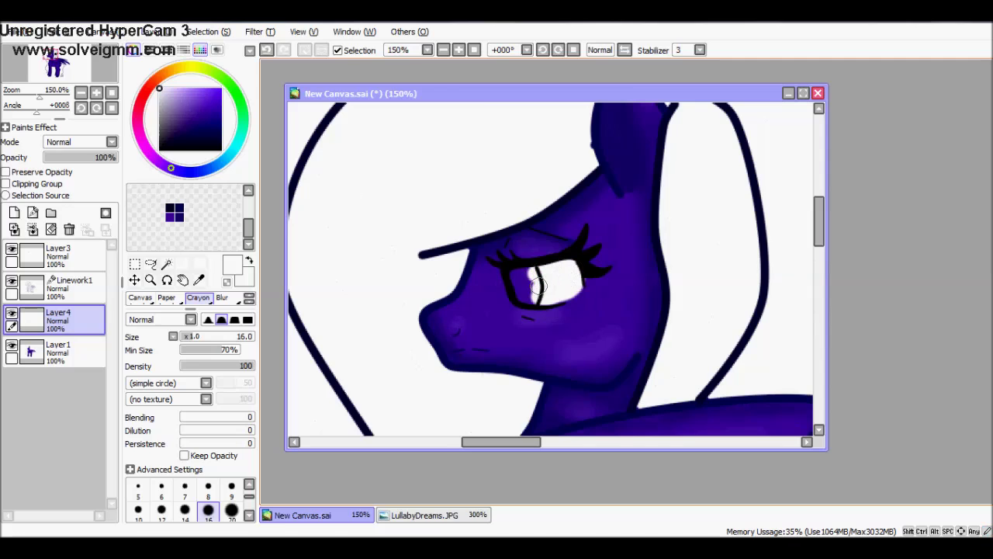
- Select the iris area from Linework1 with the magic wand and colour it bright cyan on Layer4
key(e)
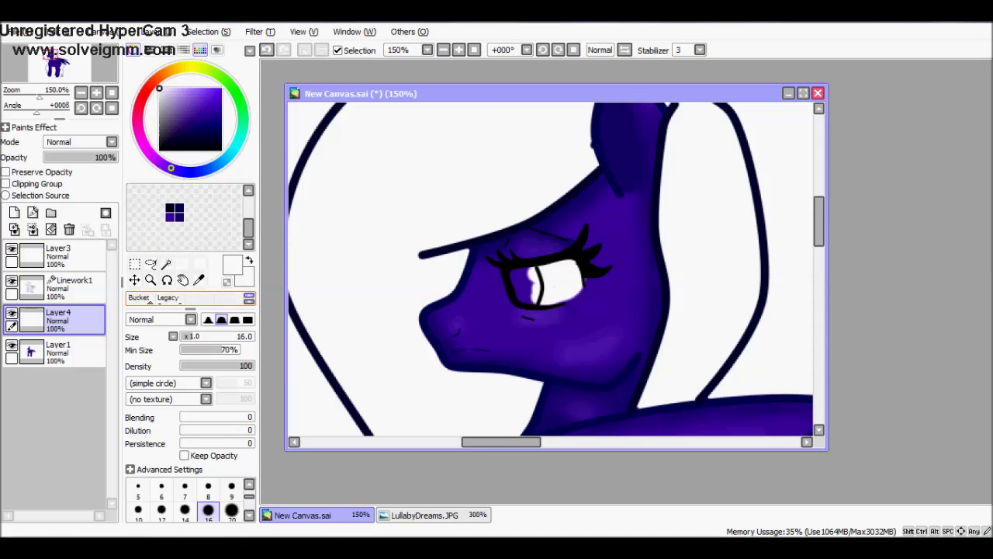
click(166, 264)
click(76, 287)
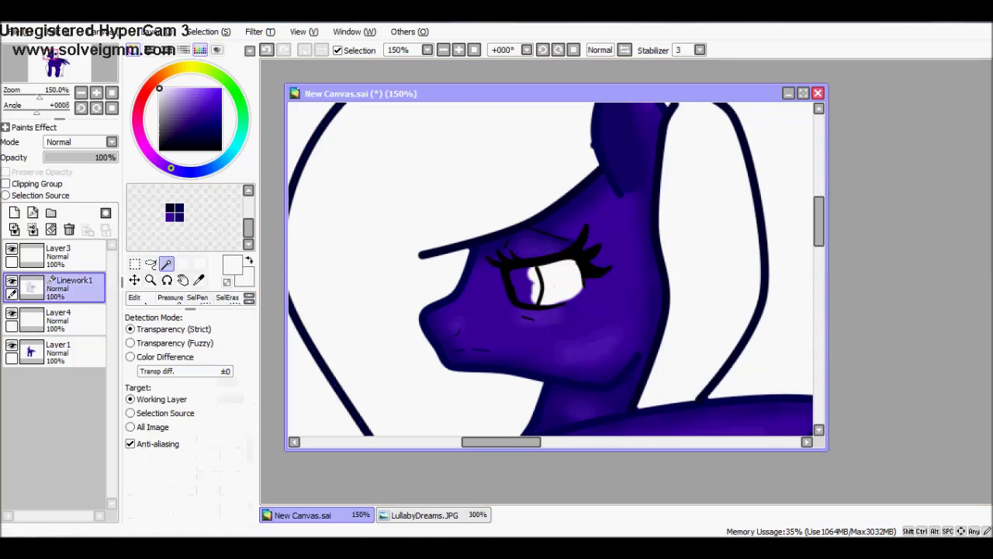
click(535, 283)
click(75, 319)
click(235, 146)
click(221, 88)
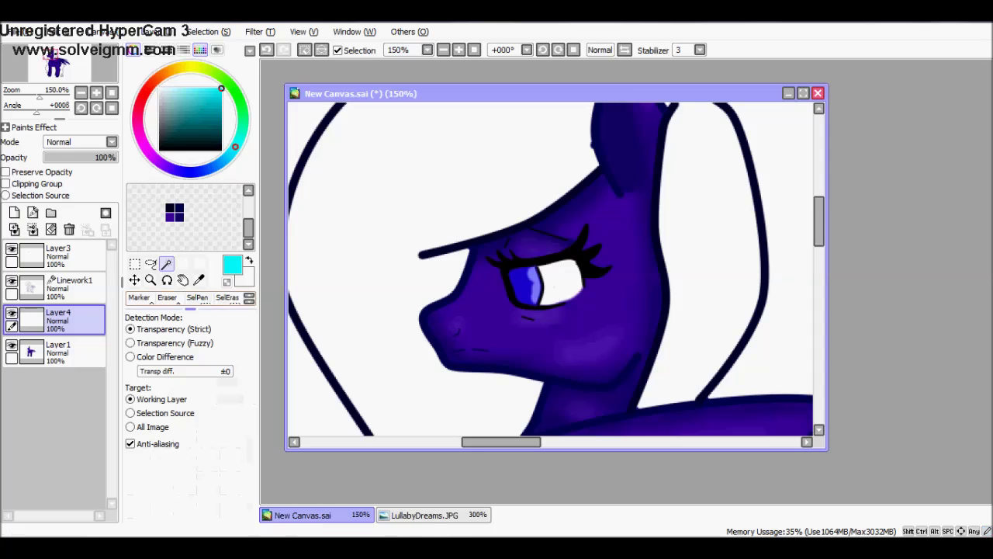
key(b)
- Shade the iris in medium teal with the Brush at size 14 and reduce the Blur tool to size 9
click(221, 106)
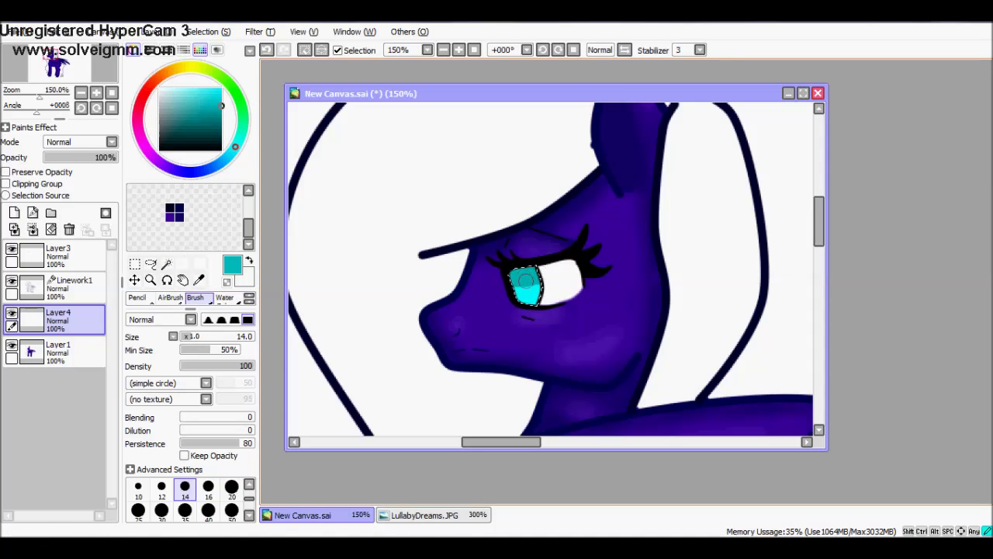
key(g)
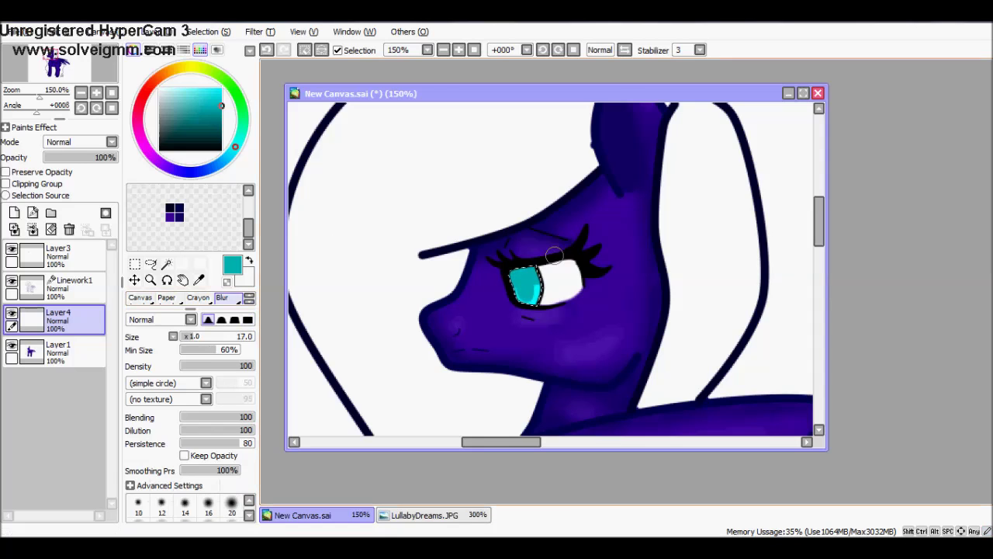
key(bracketleft)
key(bracketleft)
key(bracketleft)
key(bracketleft)
key(bracketleft)
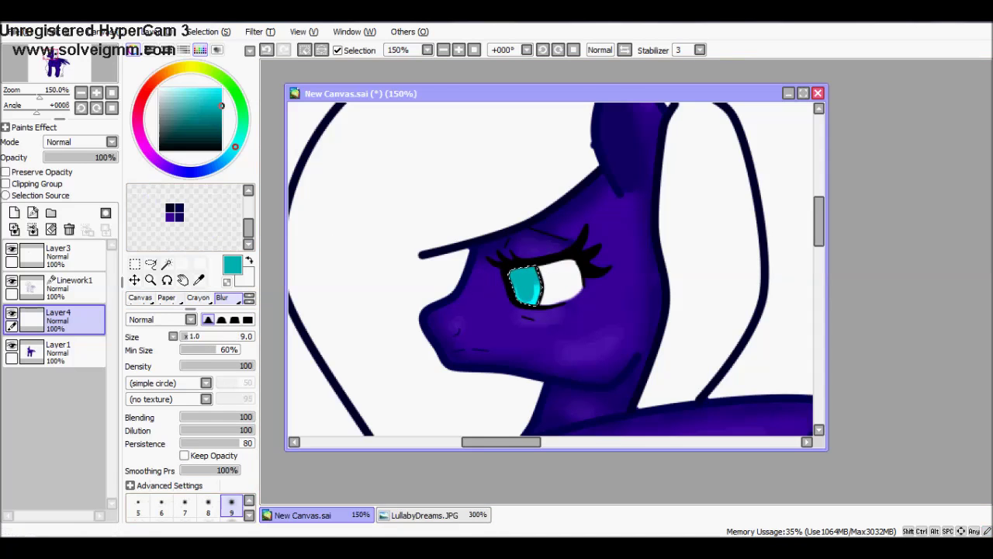
- Paint dark teal shading on the upper part of the iris with the Crayon and blend it using the Blur tool at size 6
click(221, 129)
key(c)
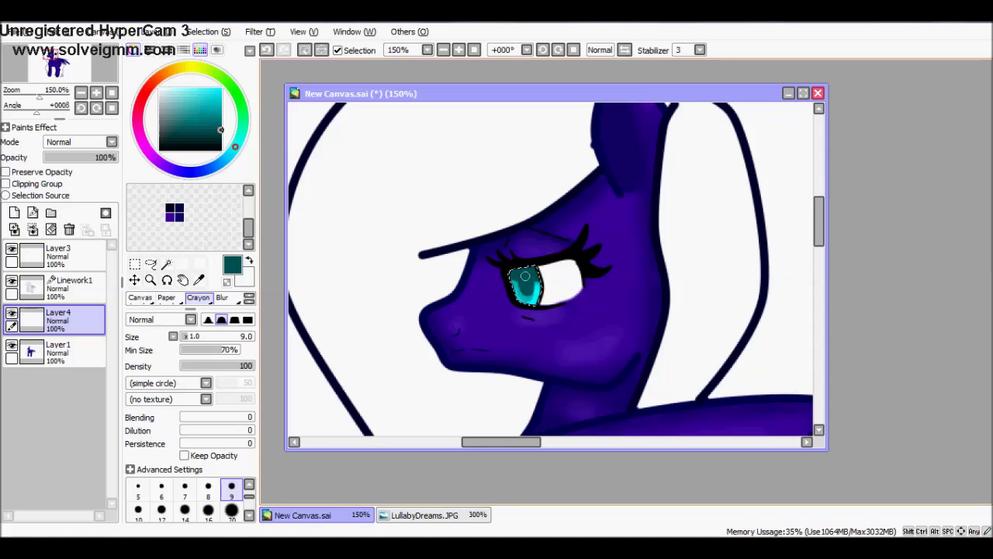
mouse_move(508, 273)
mouse_down()
mouse_move(544, 271)
mouse_move(522, 281)
mouse_up()
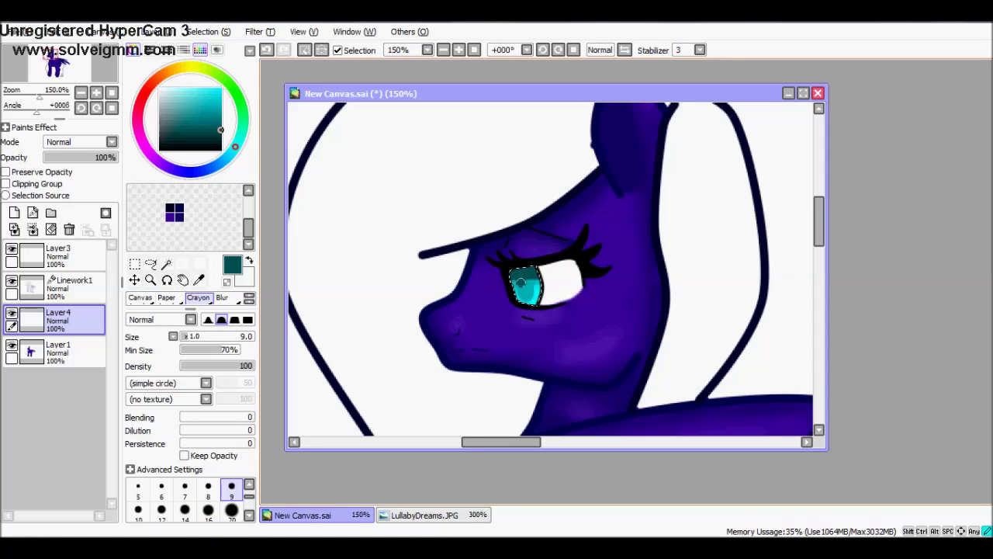
key(b)
key(bracketleft)
key(bracketleft)
key(bracketleft)
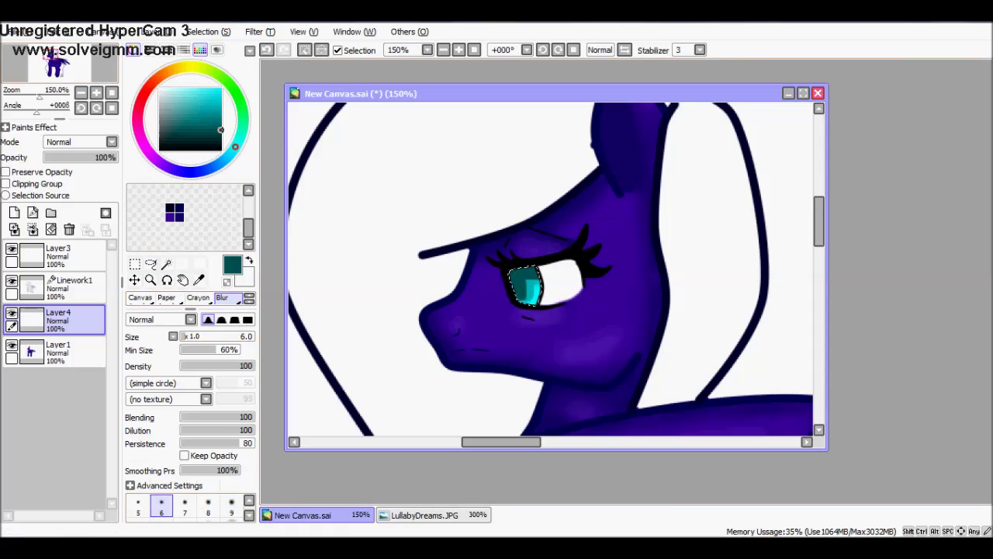
key(ctrl+plus)
key(ctrl+plus)
key(ctrl+plus)
drag(438, 349, 510, 309)
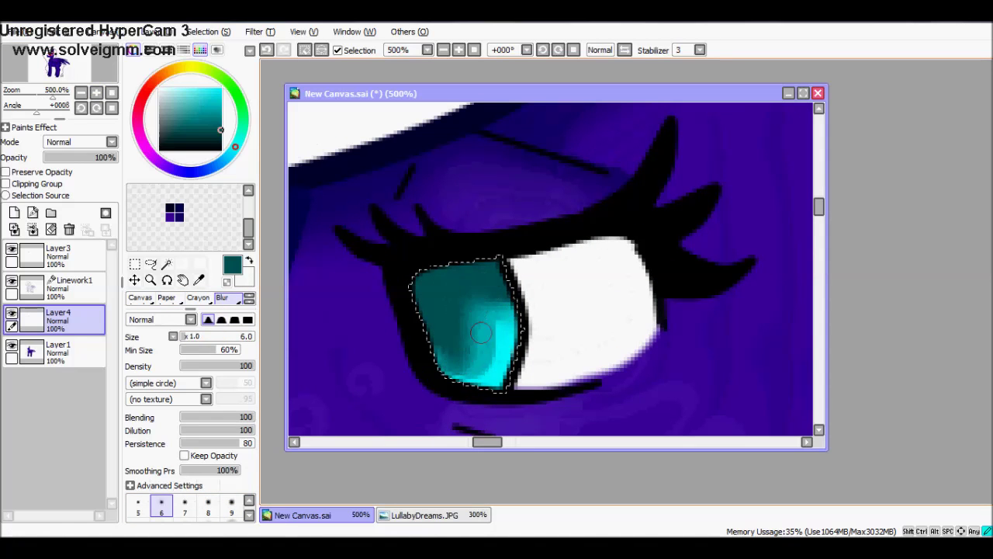
scroll(469, 292, down, 3)
scroll(468, 292, up, 3)
- Paint white reflections in the iris with the Crayon: a large spot at size 9, and a bar and small dot at size 4
click(249, 261)
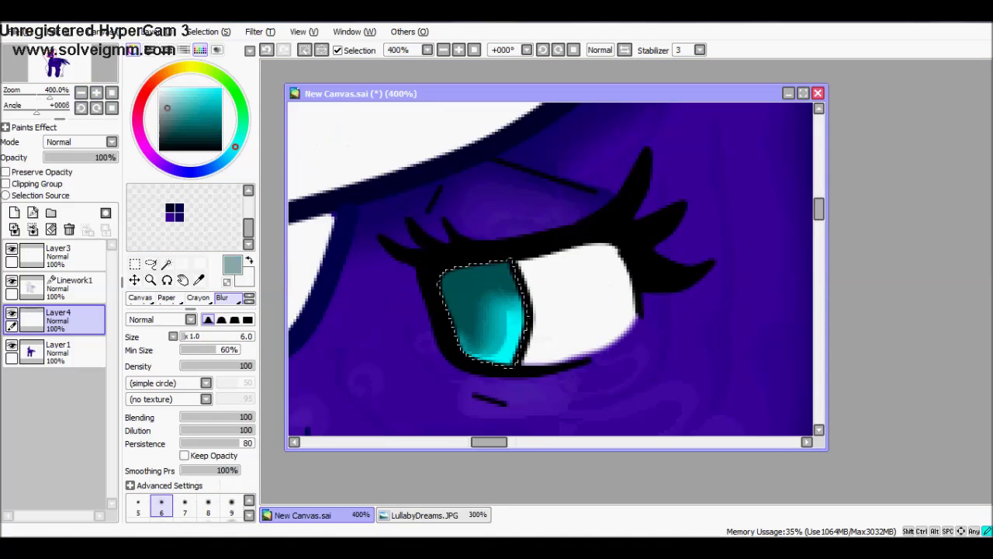
click(198, 297)
drag(450, 284, 456, 288)
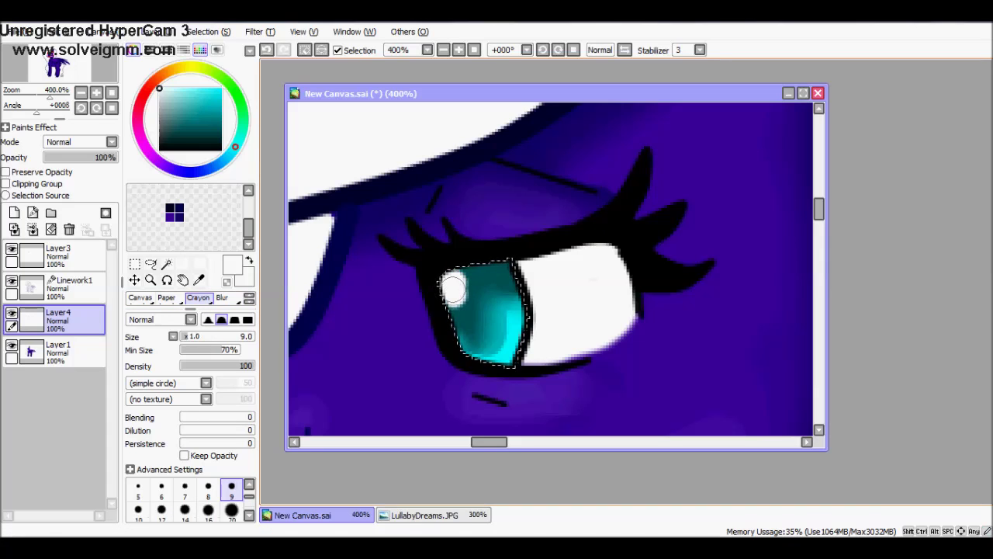
click(249, 484)
click(231, 486)
drag(482, 325, 521, 325)
click(504, 309)
- Add a new layer, paint a light cyan tear pool along the bottom of the iris, and move the layer above Linework1
click(14, 213)
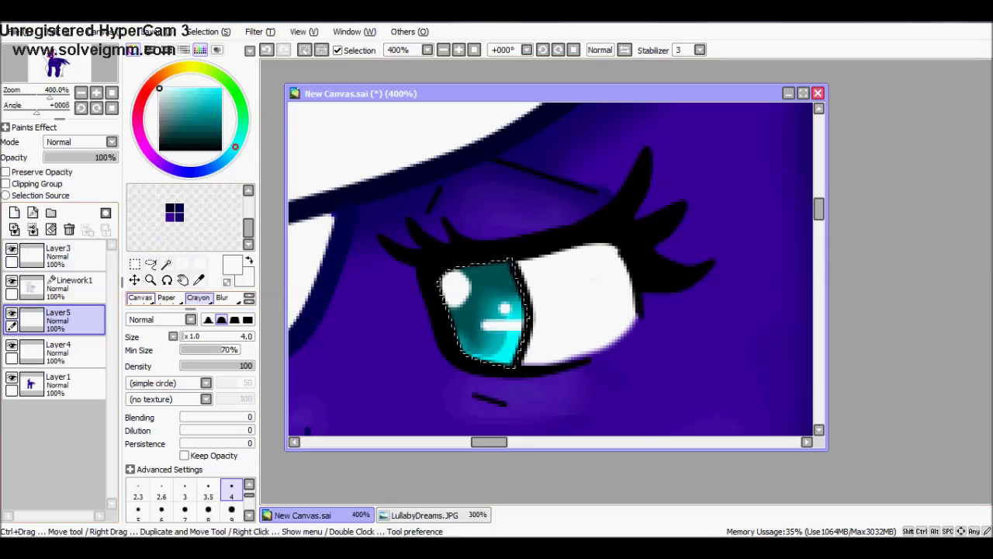
alt+click(504, 357)
mouse_move(454, 341)
mouse_down()
mouse_move(465, 356)
mouse_move(512, 357)
mouse_up()
drag(54, 319, 54, 273)
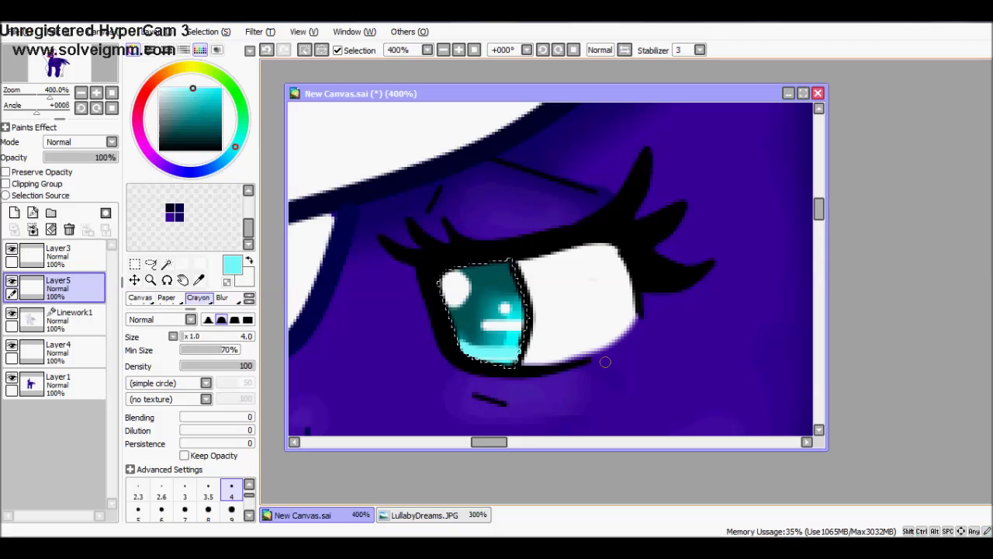
- Deselect the iris and paint light cyan tears along the lower eyelid, down the cheek and under the jaw
key(ctrl+d)
mouse_move(477, 357)
mouse_down()
mouse_move(642, 315)
mouse_move(625, 371)
mouse_move(616, 345)
mouse_up()
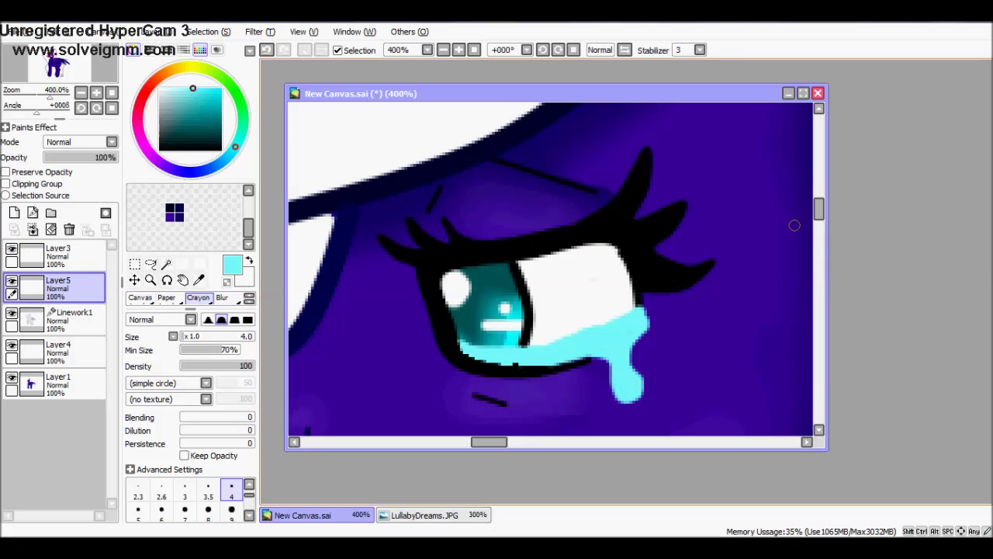
scroll(794, 225, down, 5)
drag(634, 144, 643, 194)
mouse_move(608, 274)
mouse_down()
mouse_move(669, 286)
mouse_move(645, 284)
mouse_up()
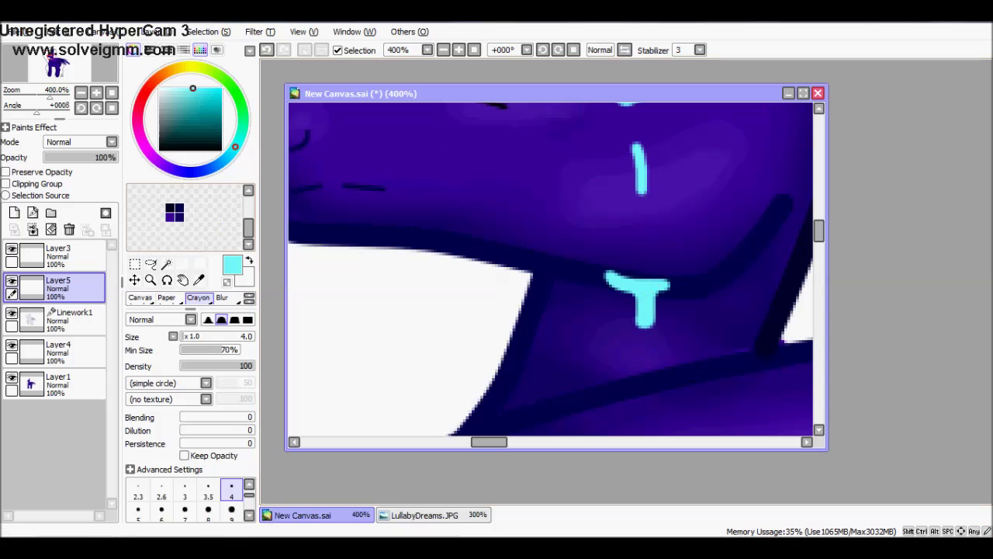
key(b)
drag(635, 132, 640, 195)
mouse_move(605, 256)
mouse_down()
mouse_move(655, 288)
mouse_move(597, 284)
mouse_move(605, 266)
mouse_move(641, 326)
mouse_move(667, 281)
mouse_up()
scroll(774, 256, up, 5)
mouse_move(456, 202)
mouse_down()
mouse_move(557, 230)
mouse_move(643, 197)
mouse_move(621, 236)
mouse_move(641, 201)
mouse_move(492, 235)
mouse_move(512, 246)
mouse_move(617, 200)
mouse_up()
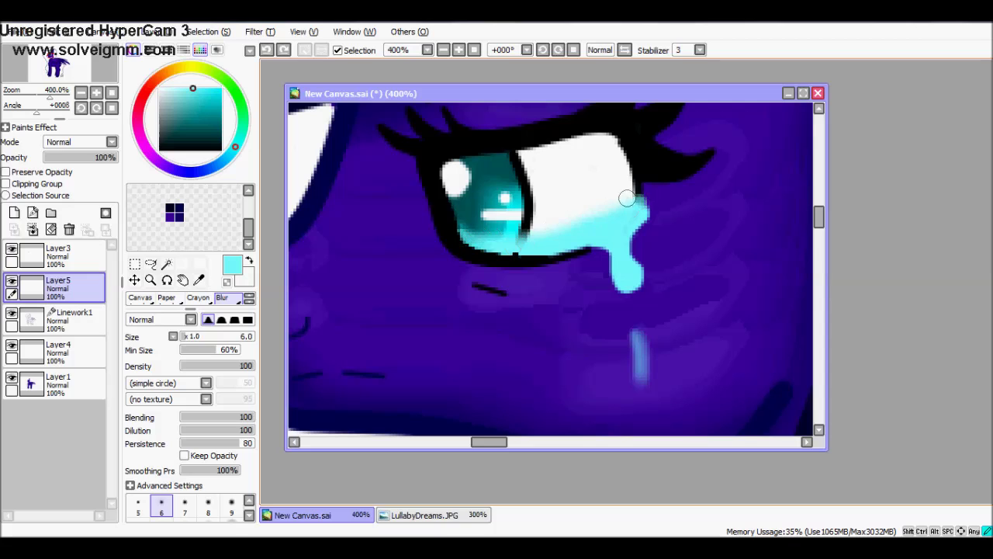
key(ctrl+z)
key(ctrl+z)
key(ctrl+z)
key(ctrl+z)
key(ctrl+z)
key(ctrl+z)
key(ctrl+z)
key(ctrl+z)
- Soften the upper edge of the tear pool along the lower eye with the Blur tool at size 6
scroll(598, 228, down, 3)
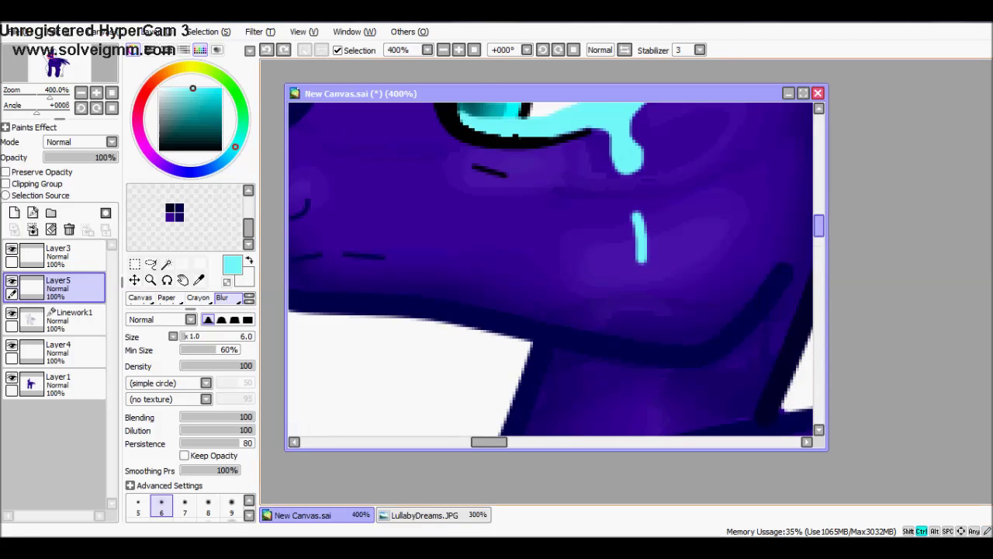
scroll(590, 231, up, 3)
drag(583, 233, 478, 249)
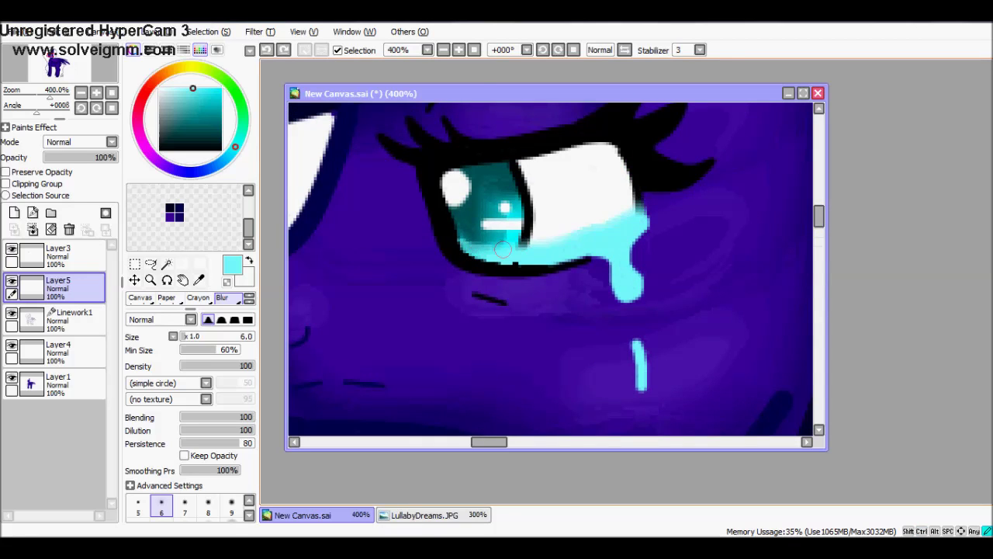
- Set the blending mode of the tear layer, Layer5, to Luminosity after trying Screen
click(78, 141)
click(62, 184)
click(77, 142)
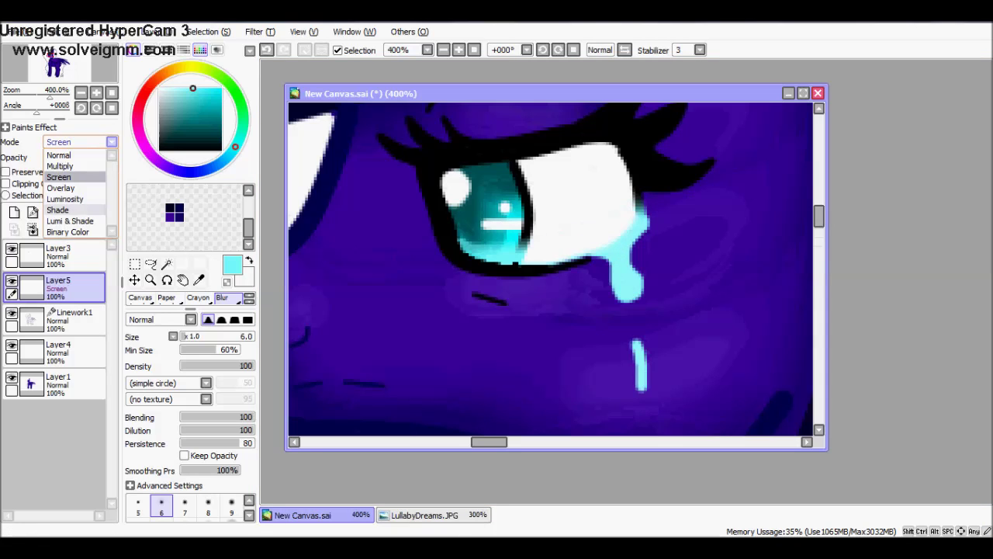
click(62, 225)
click(77, 142)
click(62, 211)
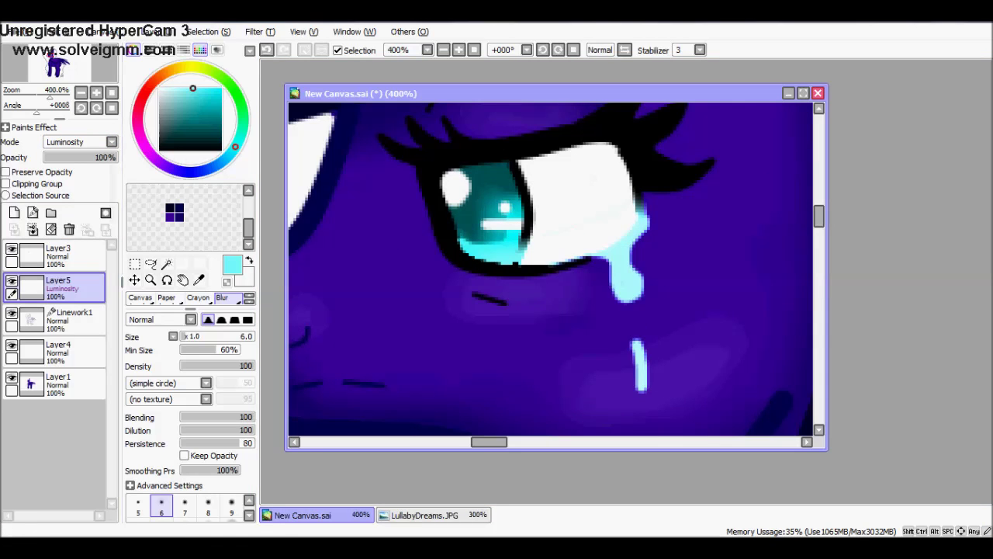
- Paint white glints on the drop below the eye and the drip under the jaw with the Crayon at size 2.3
click(159, 89)
click(198, 297)
drag(626, 270, 638, 293)
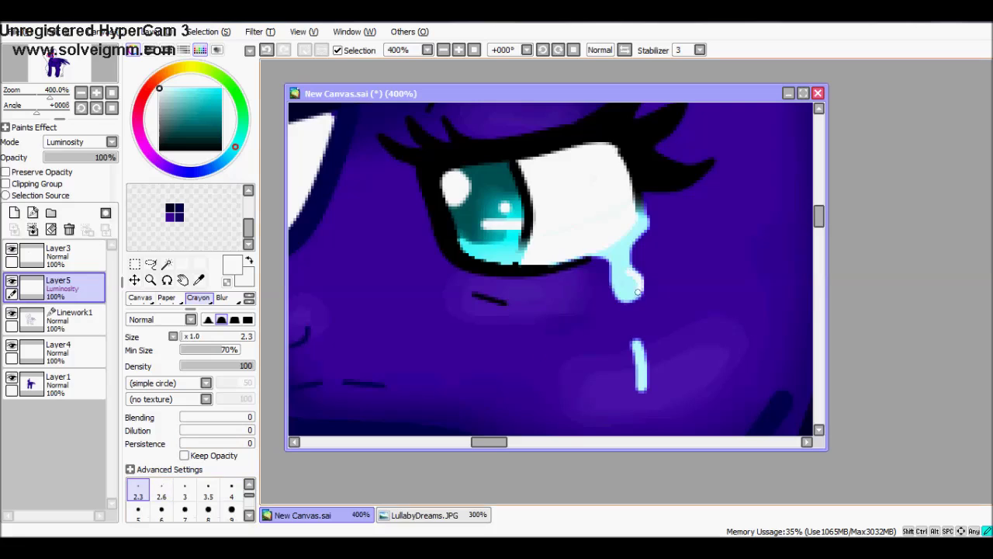
scroll(637, 293, down, 5)
drag(647, 237, 641, 254)
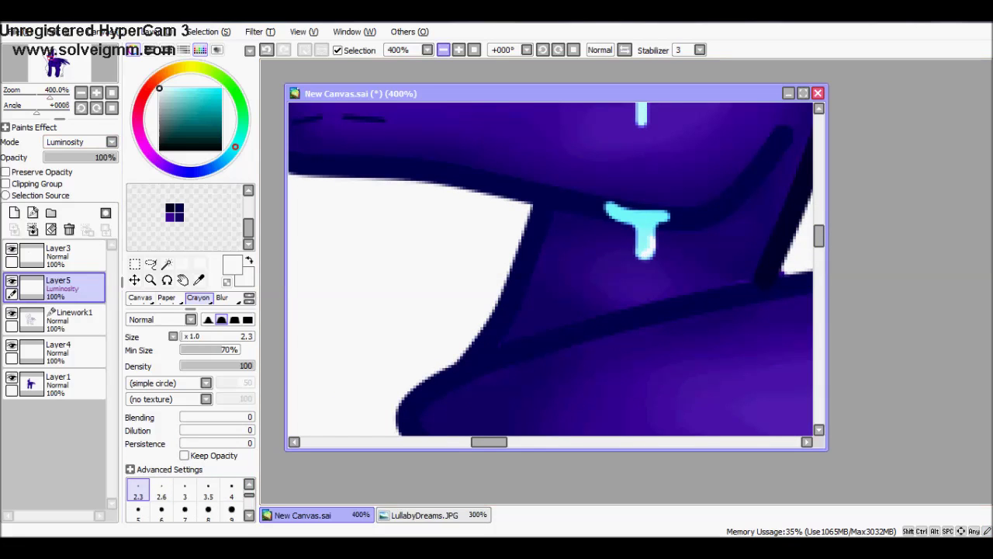
- Lower the opacity of the tear layer, Layer5, to 23%
click(443, 50)
drag(109, 157, 61, 157)
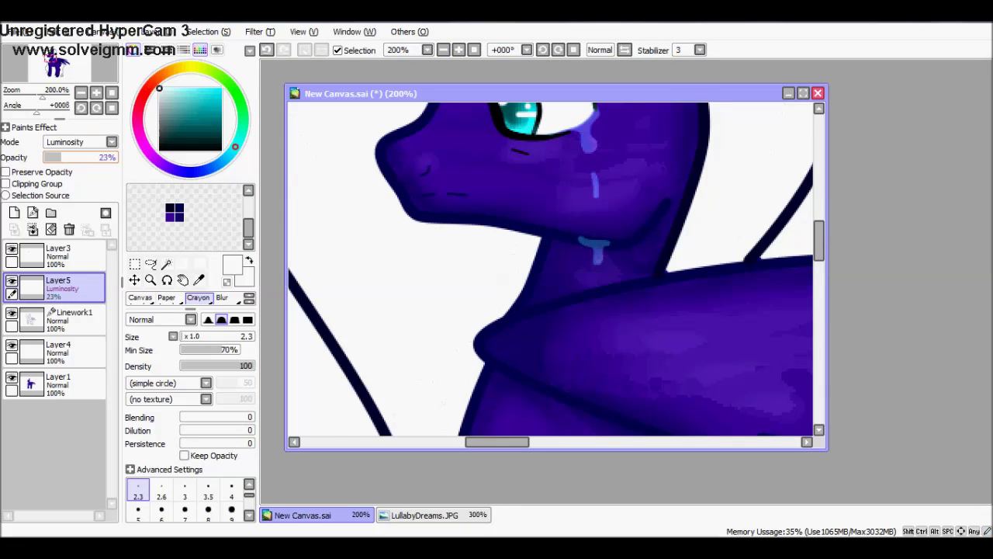
click(443, 50)
click(443, 50)
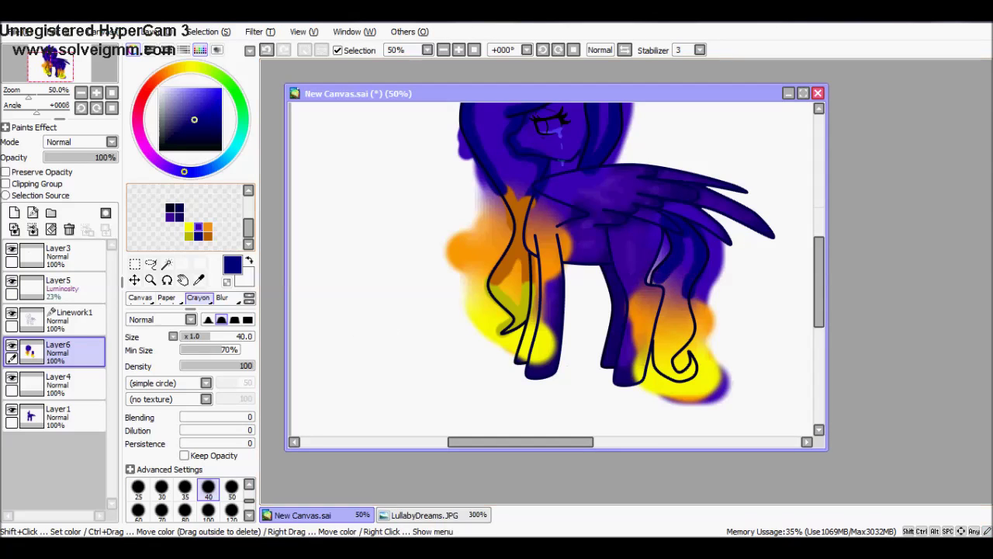
- Shade the tail on Layer6 with the size 40 Crayon, using dark orange in the middle and dark yellow at the curled tip
alt+click(656, 280)
drag(685, 289, 688, 340)
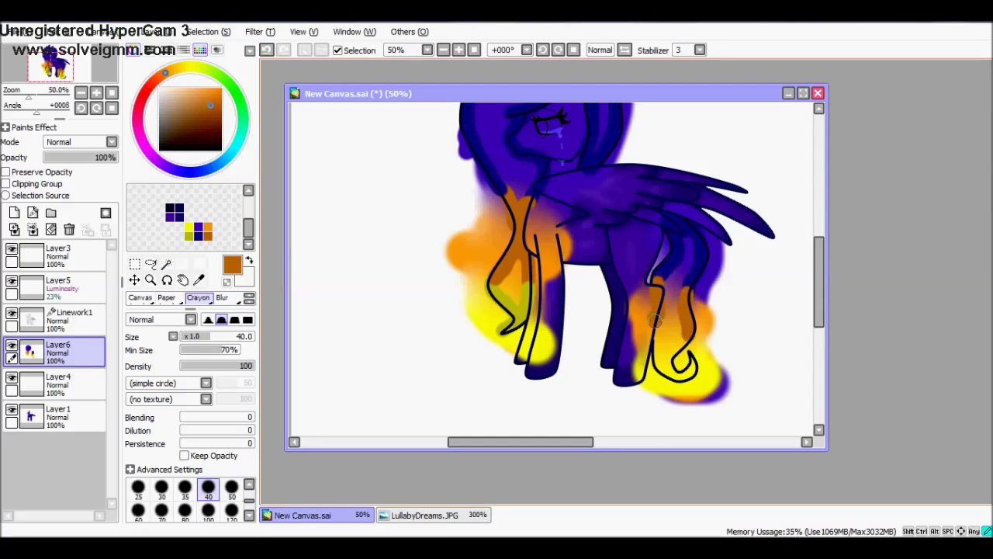
drag(656, 310, 658, 332)
alt+click(656, 330)
alt+click(502, 303)
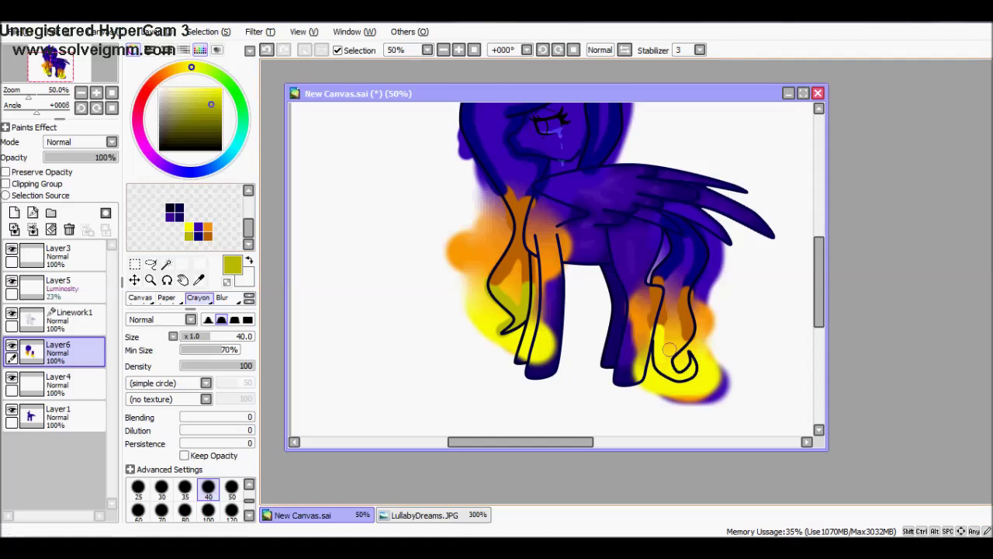
mouse_move(657, 329)
mouse_down()
mouse_move(664, 364)
mouse_move(693, 358)
mouse_up()
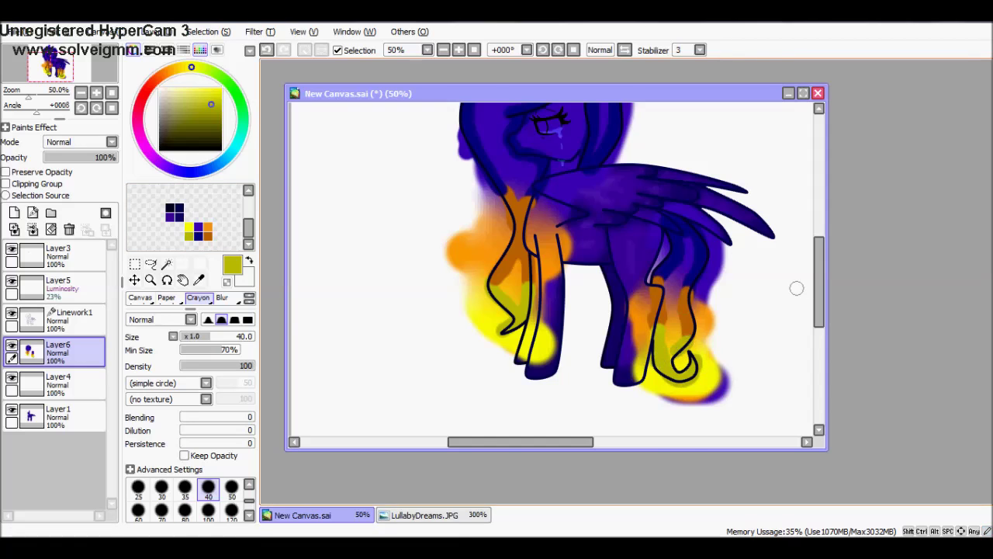
- Blend the shading and colour transitions of the mane and tail on Layer6 using Blur at size 50
scroll(804, 289, up, 2)
click(222, 297)
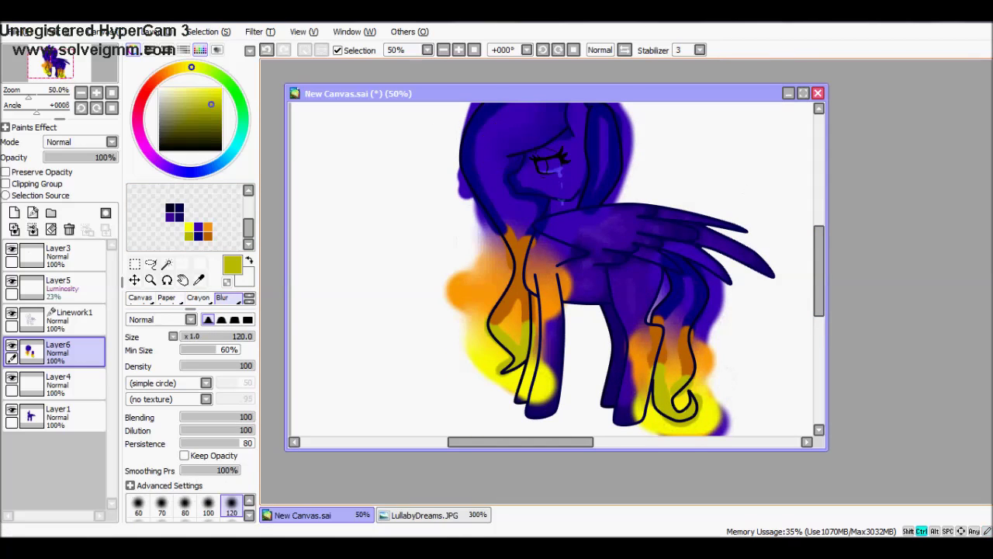
key(bracketleft)
key(bracketleft)
key(bracketleft)
key(bracketleft)
key(bracketleft)
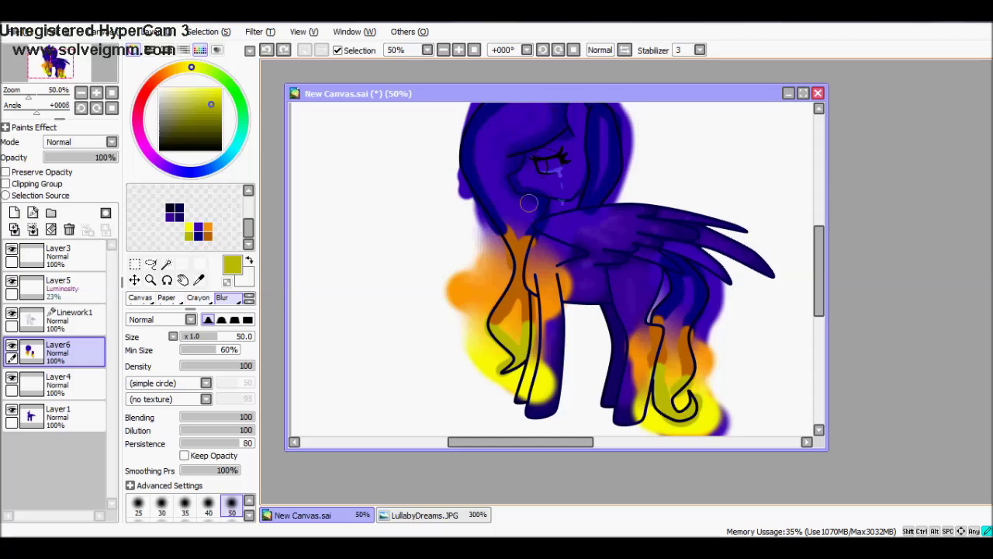
mouse_move(537, 229)
mouse_down()
mouse_move(508, 340)
mouse_move(513, 256)
mouse_move(490, 193)
mouse_up()
scroll(473, 151, up, 2)
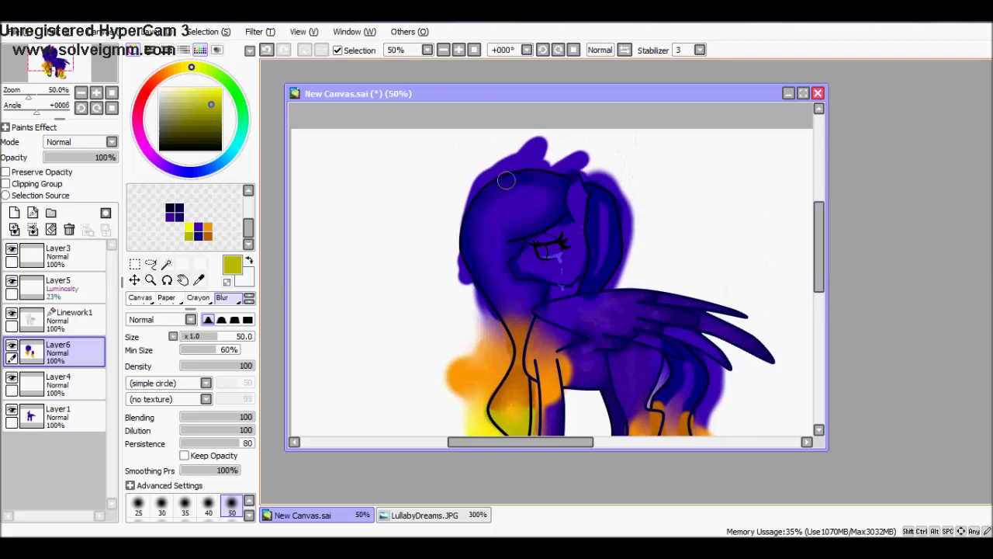
scroll(786, 259, down, 2)
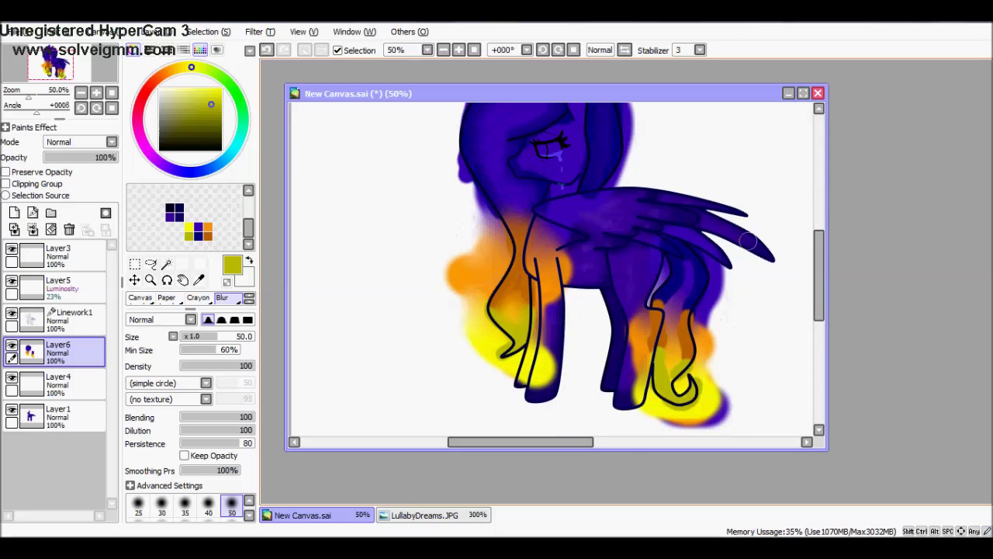
drag(667, 299, 665, 276)
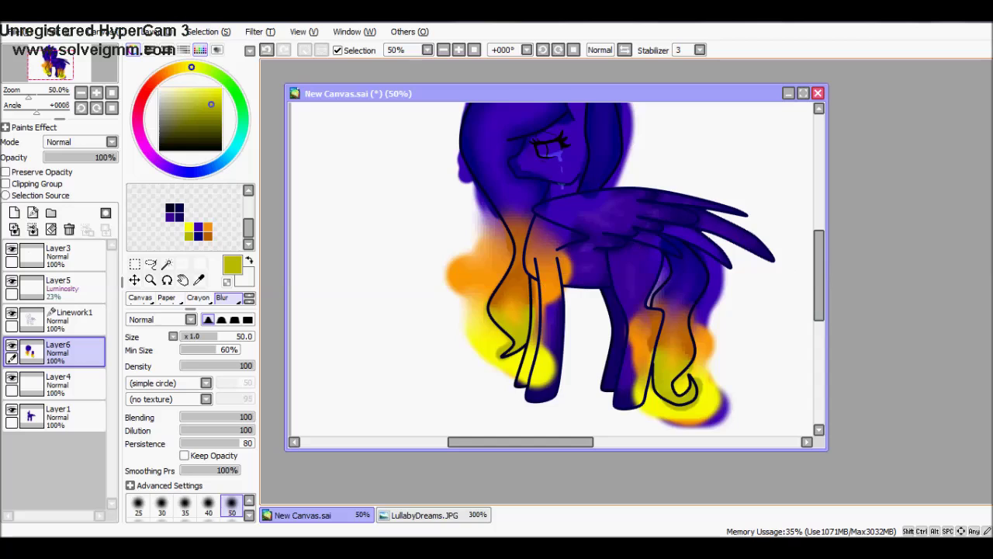
- Add dark orange and dark yellow Crayon shading to the lower mane on Layer6 and blend it with Blur at size 50
scroll(819, 275, up, 2)
click(173, 211)
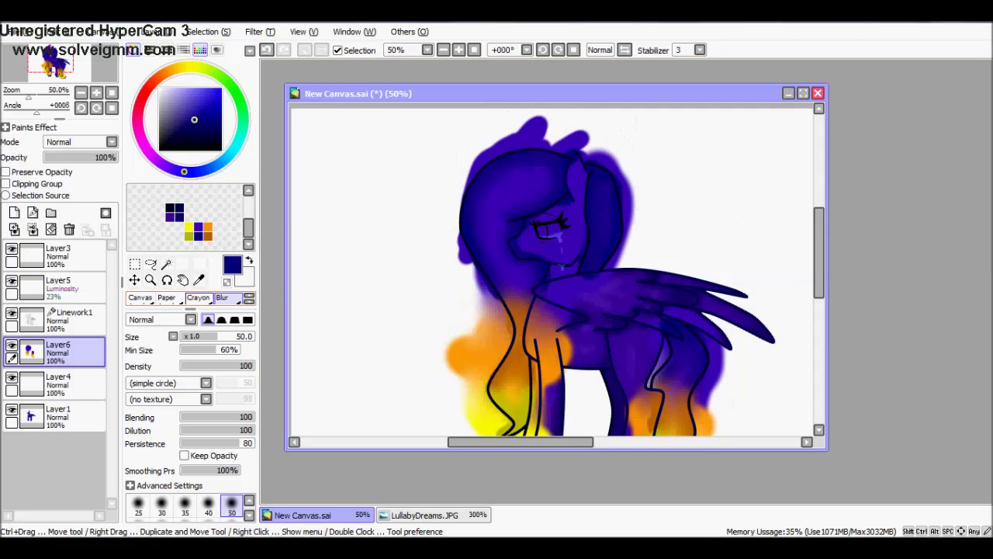
key(c)
alt+click(527, 308)
click(497, 329)
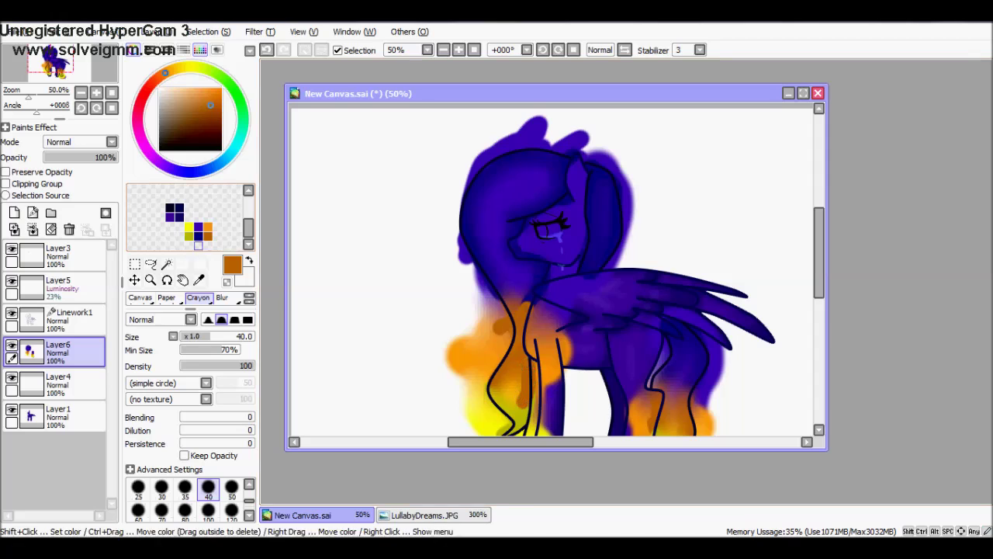
alt+click(520, 405)
drag(519, 403, 490, 425)
key(b)
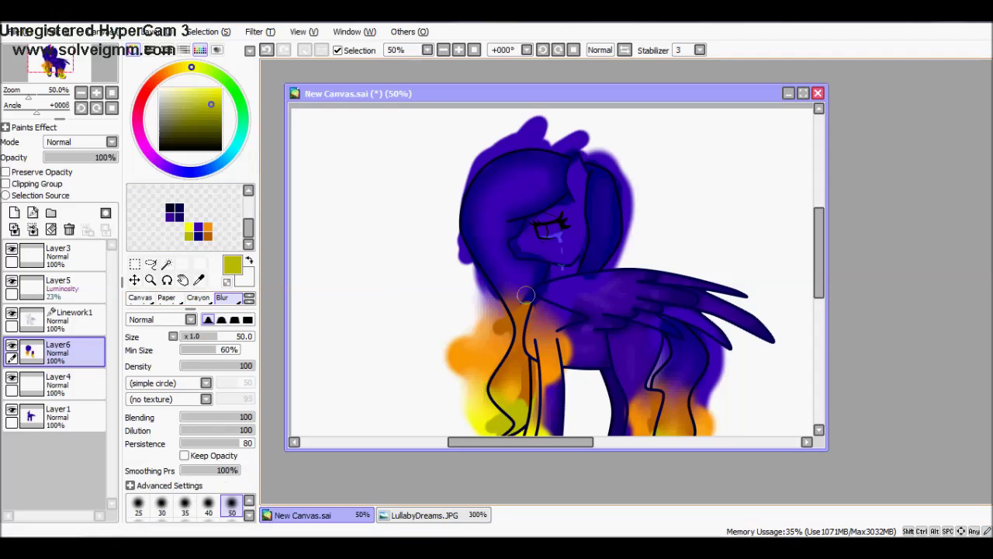
drag(529, 372, 505, 292)
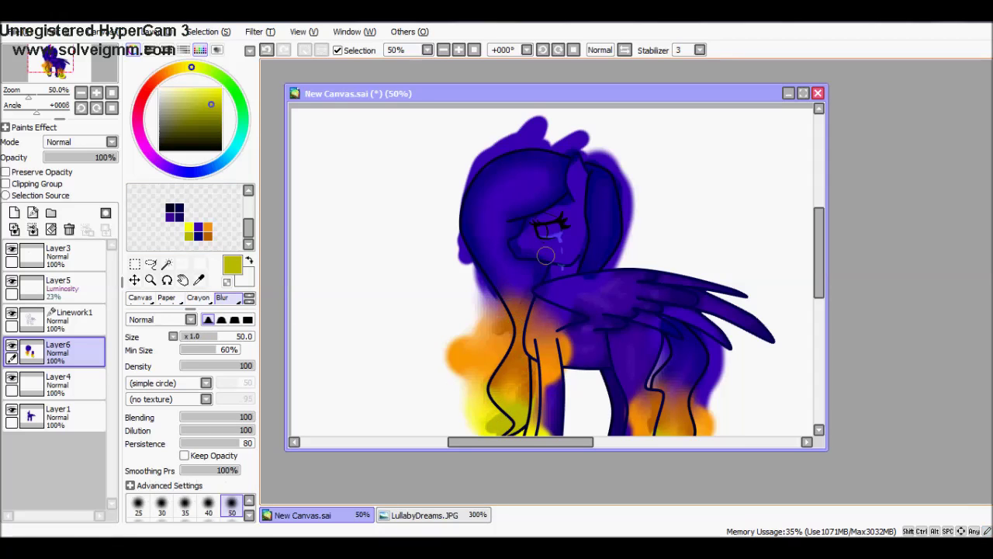
- Clear the colour spilling outside the mane and tail on Layer6, using a Magic Wand selection based on Linework1
click(73, 318)
click(167, 264)
click(349, 194)
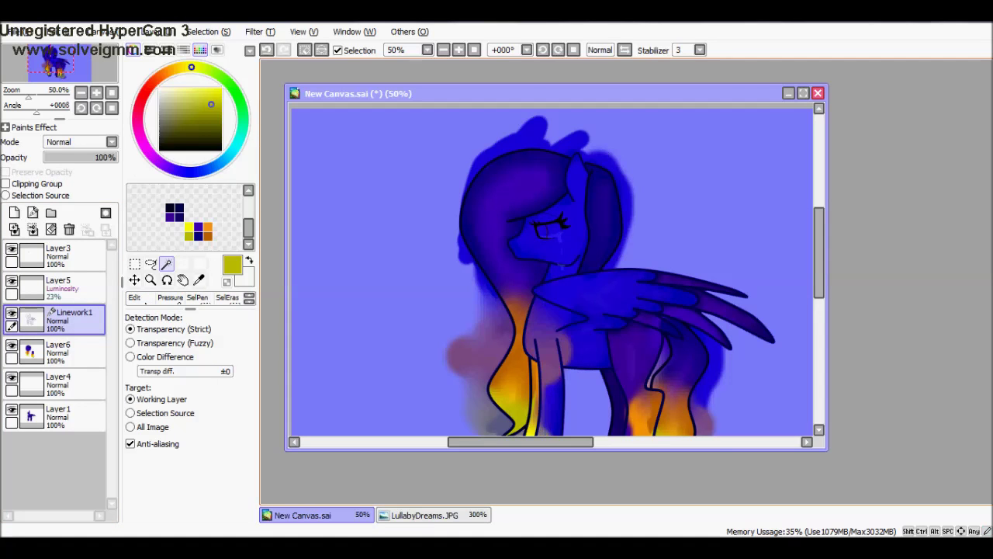
scroll(551, 269, down, 3)
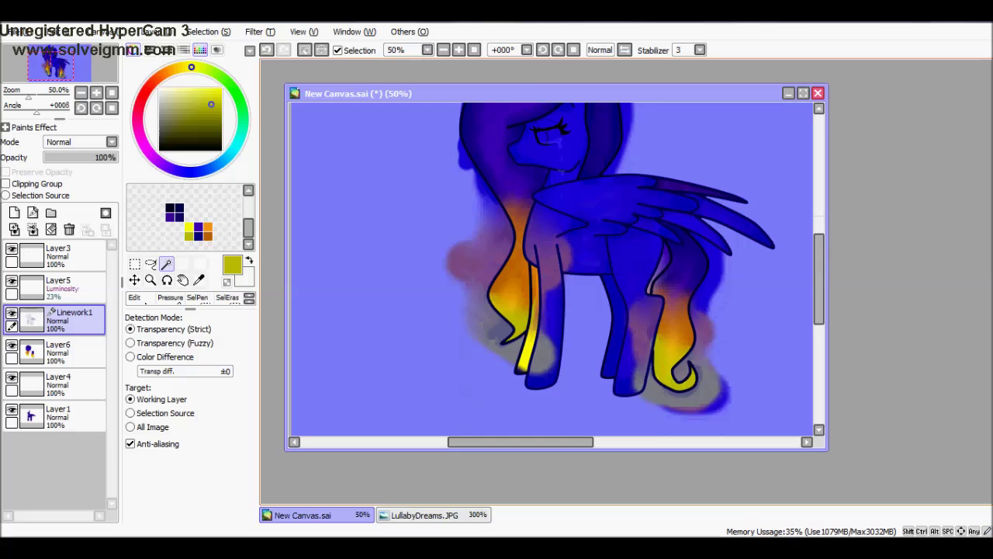
click(58, 349)
click(69, 230)
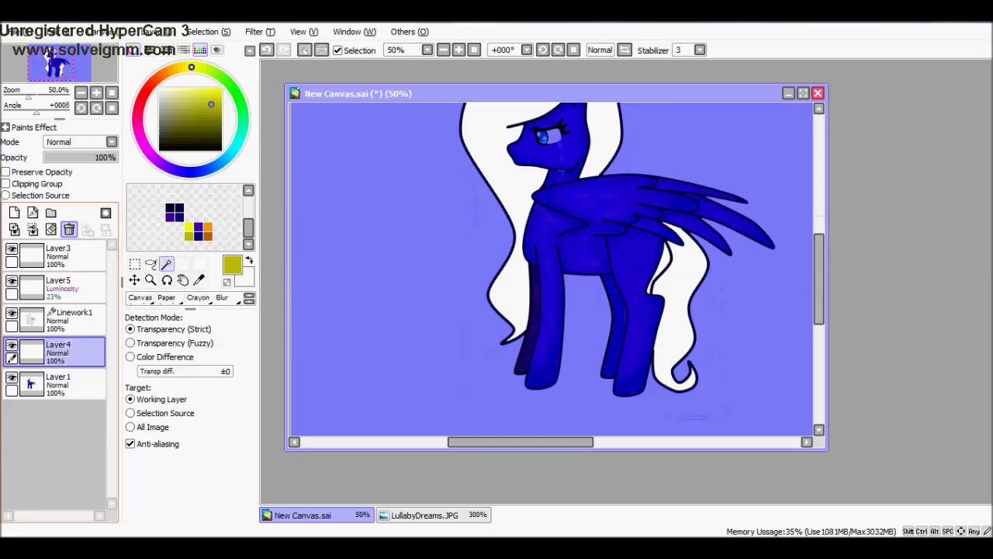
key(ctrl+z)
scroll(551, 267, up, 2)
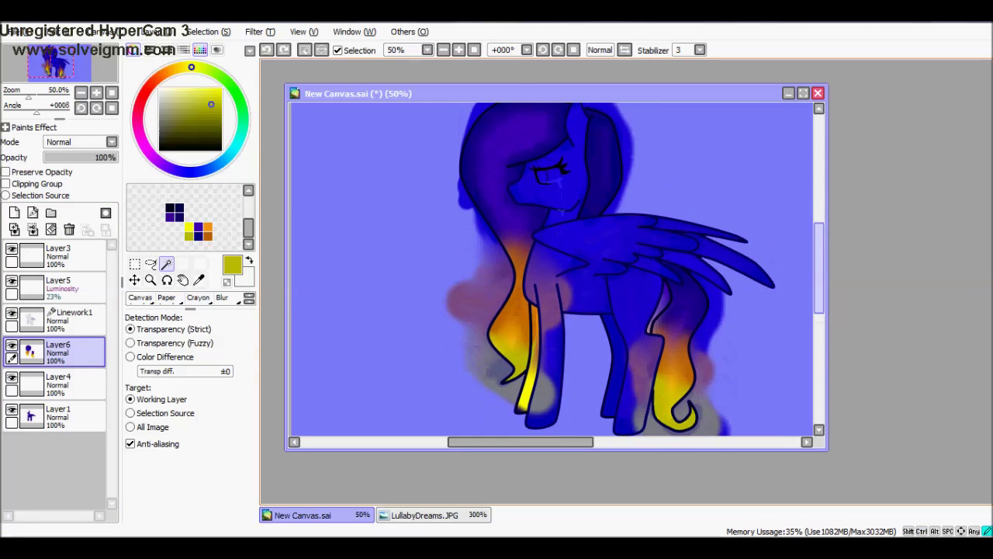
key(ctrl+z)
key(ctrl+z)
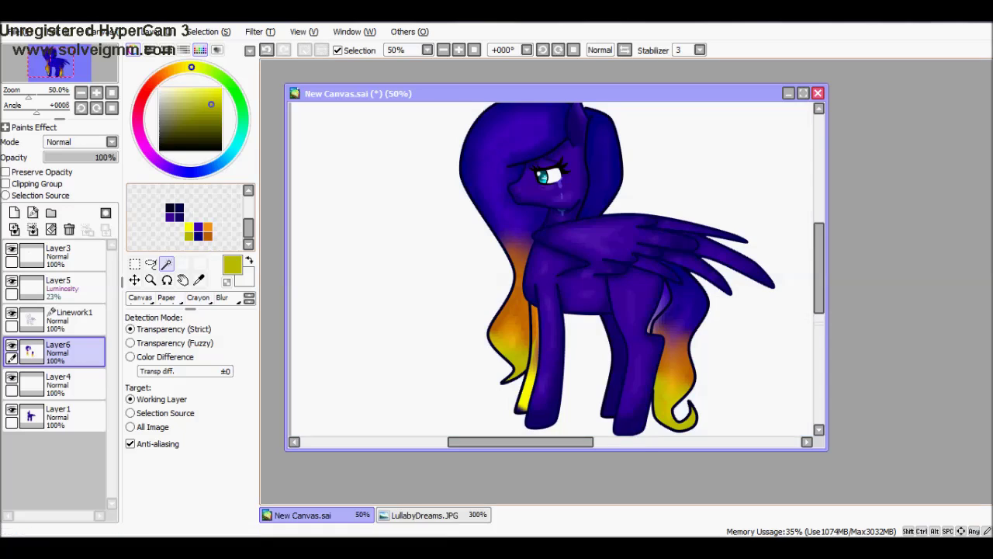
- Clear the leftover orange and yellow over the far front leg on Layer6, using a selection from Linework1
scroll(551, 268, up, 2)
scroll(551, 268, down, 3)
click(73, 316)
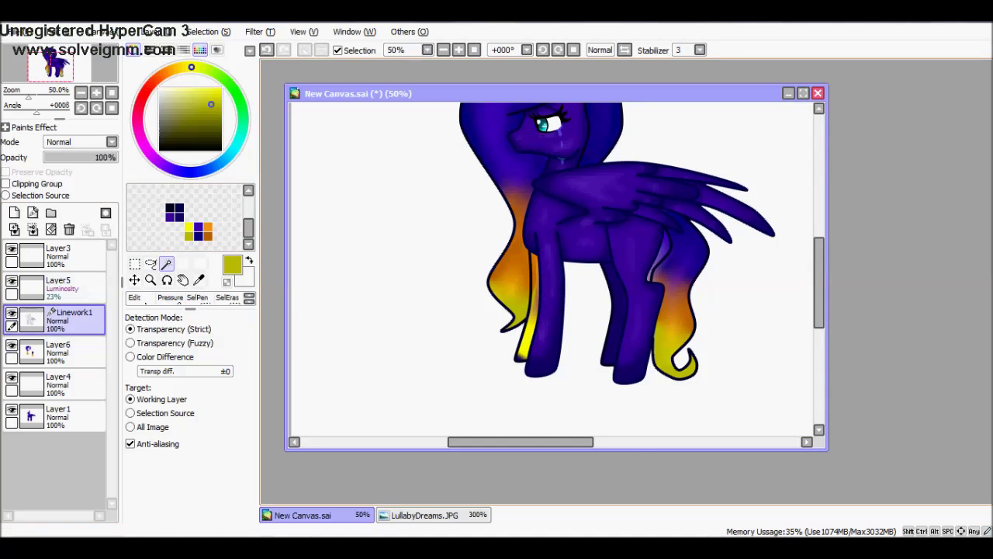
click(74, 348)
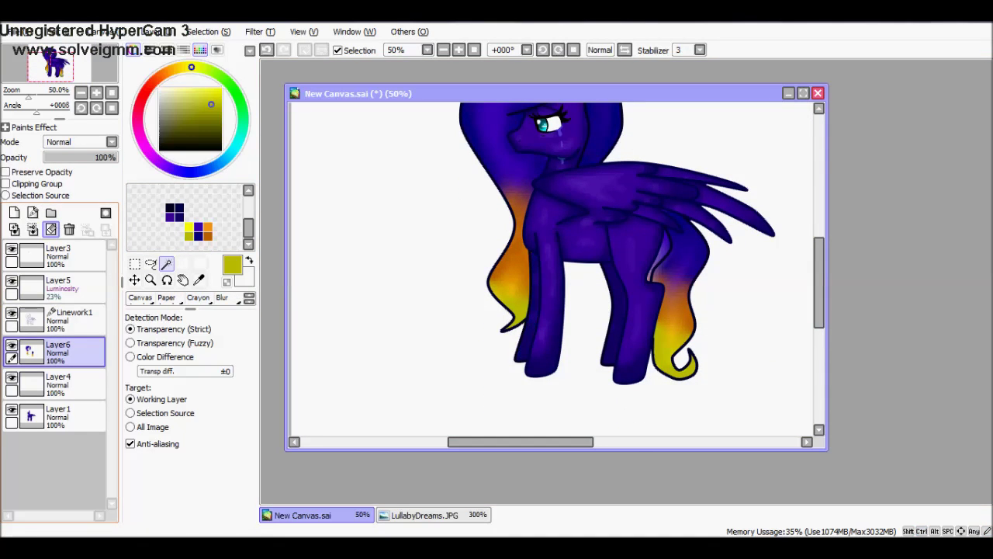
key(ctrl+z)
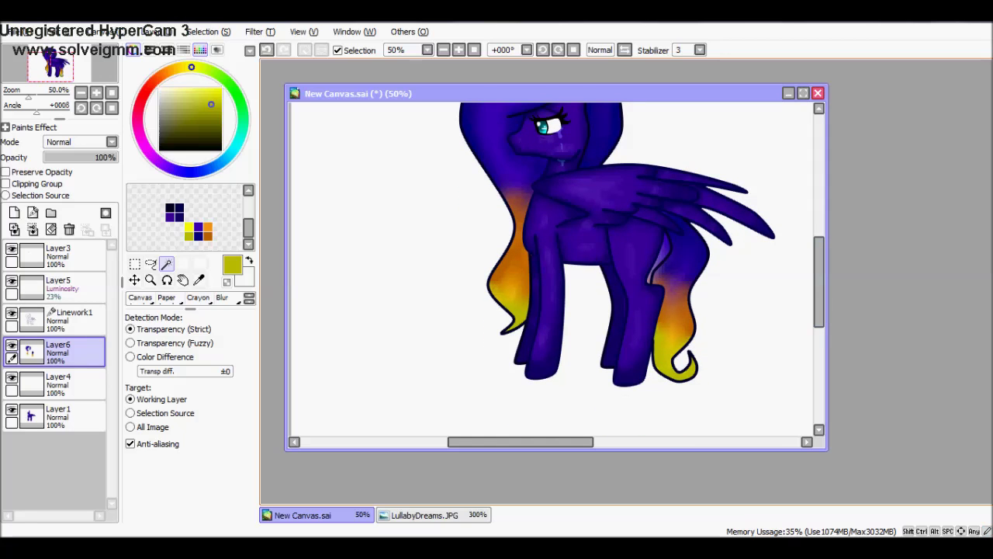
- Paint the near front hoof red with the size 40 Crayon on a new layer at the top of the layer stack
click(147, 90)
click(198, 297)
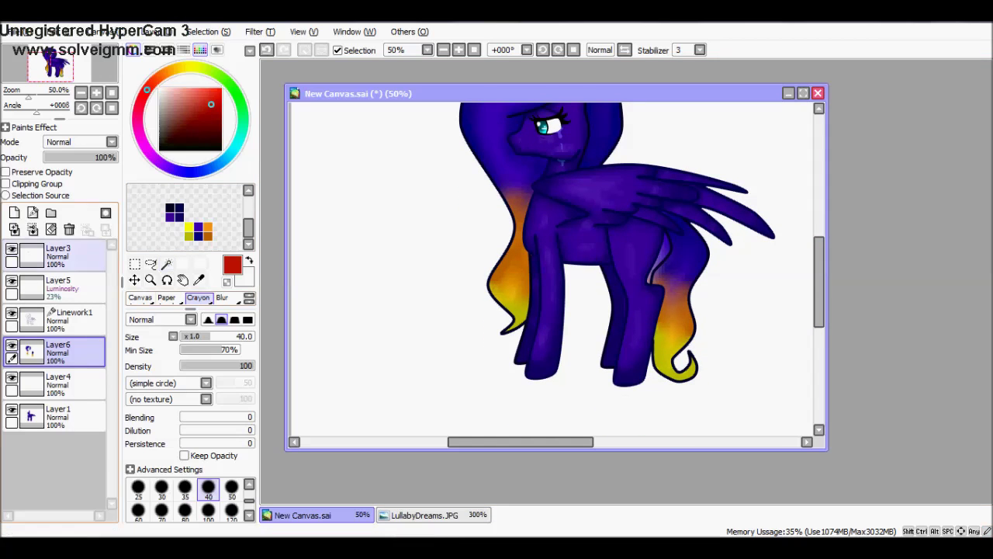
click(14, 212)
key(ctrl+plus)
scroll(551, 268, down, 3)
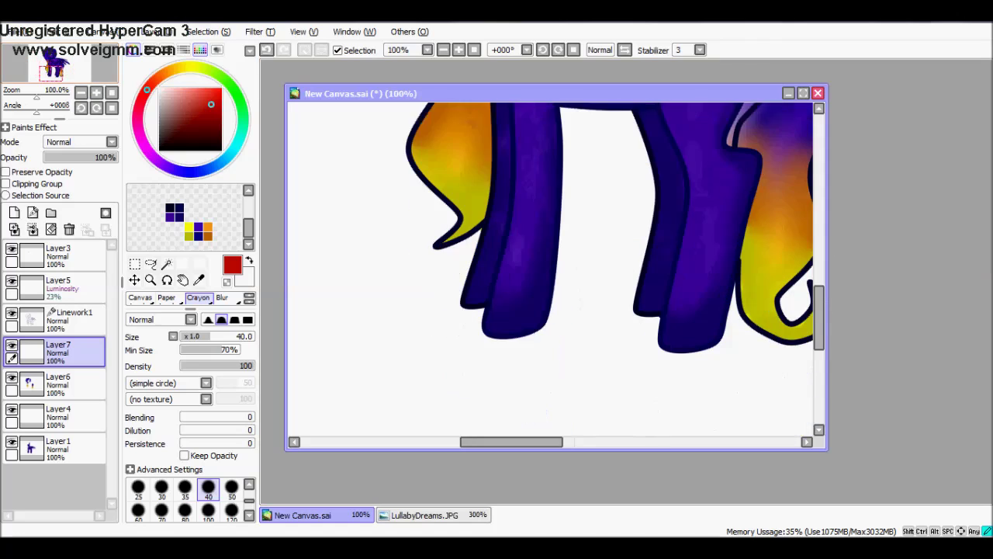
drag(554, 273, 503, 272)
key(ctrl+z)
drag(54, 351, 55, 250)
mouse_move(504, 262)
mouse_down()
mouse_move(491, 305)
mouse_move(526, 312)
mouse_move(540, 287)
mouse_move(537, 263)
mouse_move(517, 300)
mouse_up()
- Set the blending mode of the red hoof layer, Layer7, to Multiply after trying Shade, Lumi & Shade and Binary Color
click(77, 141)
click(69, 210)
click(78, 141)
click(70, 221)
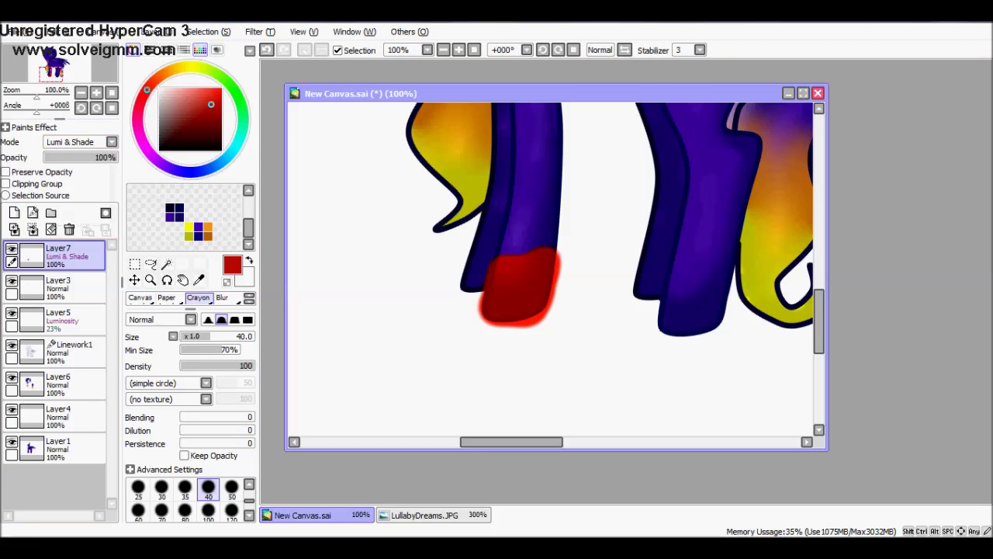
click(78, 141)
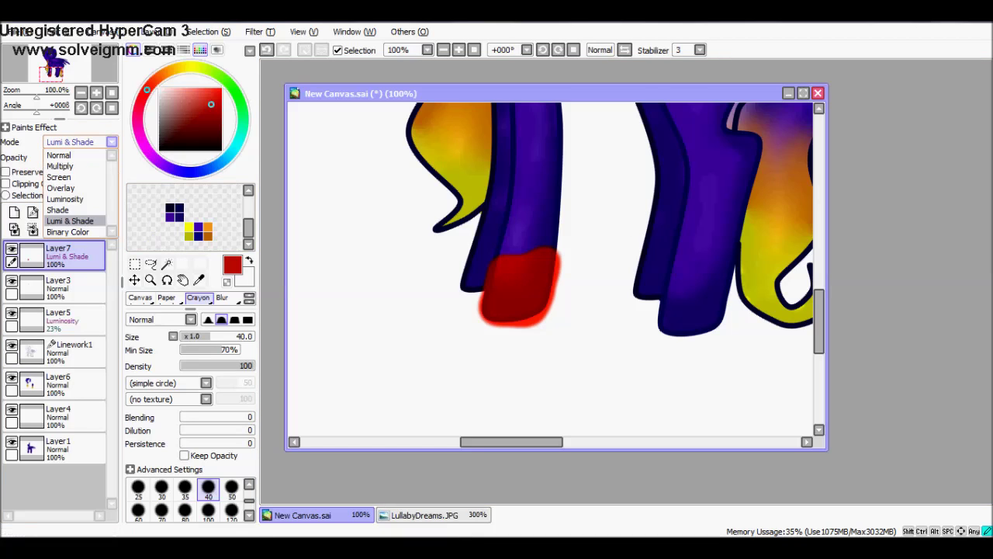
click(69, 231)
click(78, 141)
click(70, 166)
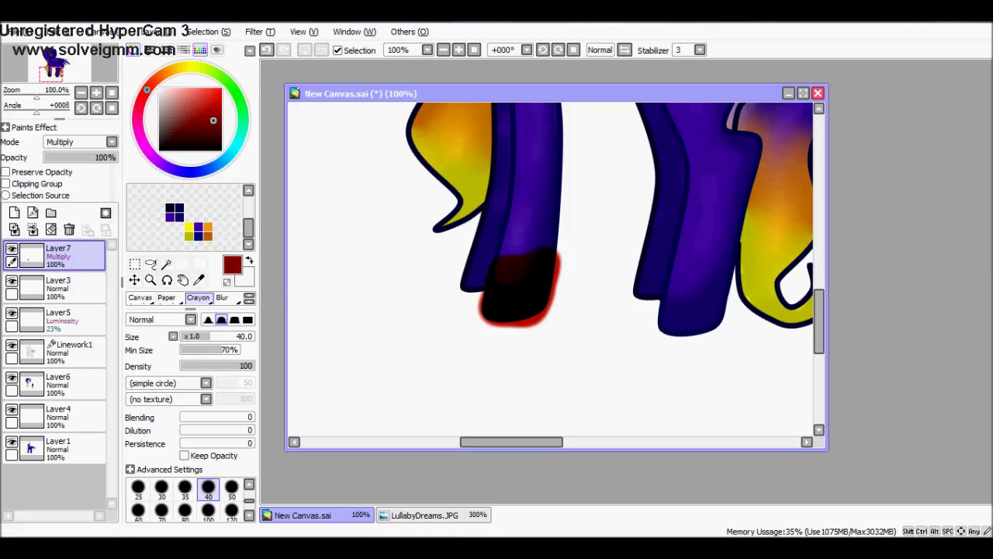
- Stain the far front hoof dark red and paint dark red puddles around the hooves on a new bottom layer
drag(459, 264, 468, 281)
key(ctrl+shift+n)
mouse_move(465, 267)
mouse_down()
mouse_move(434, 340)
mouse_move(531, 347)
mouse_move(559, 316)
mouse_move(534, 254)
mouse_move(451, 305)
mouse_move(544, 317)
mouse_move(417, 309)
mouse_move(430, 353)
mouse_move(481, 356)
mouse_up()
mouse_move(584, 287)
mouse_down()
mouse_move(594, 271)
mouse_move(610, 271)
mouse_up()
mouse_move(624, 341)
mouse_down()
mouse_move(653, 369)
mouse_move(629, 356)
mouse_up()
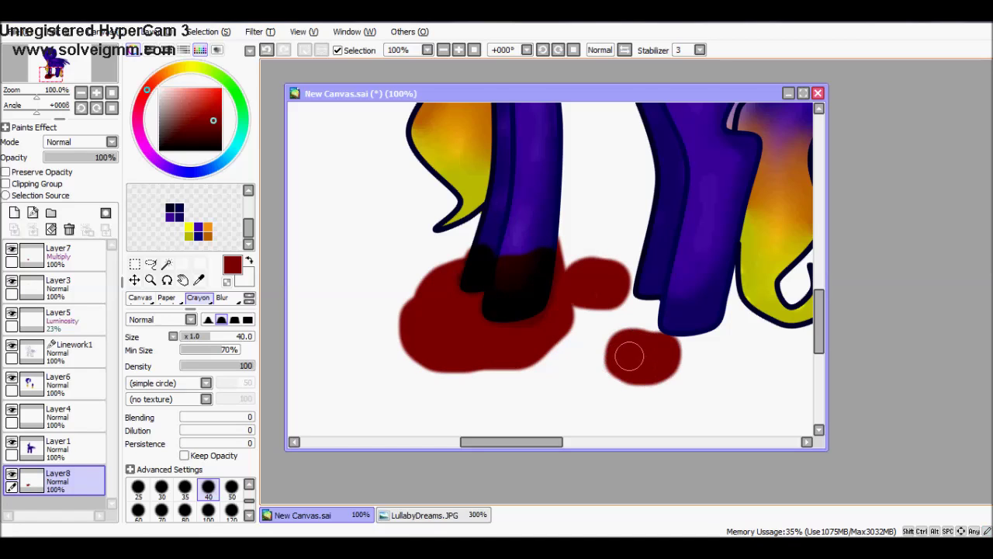
- Stain the bottoms of both hind hooves dark red on Layer7 with the Crayon at size 25
click(54, 256)
key(bracketleft)
key(bracketleft)
key(bracketleft)
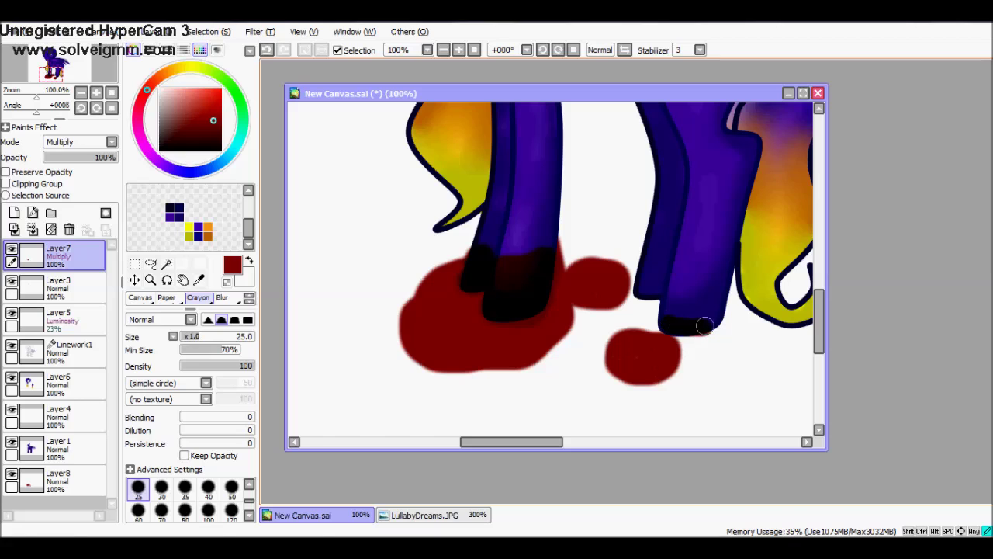
drag(655, 294, 641, 284)
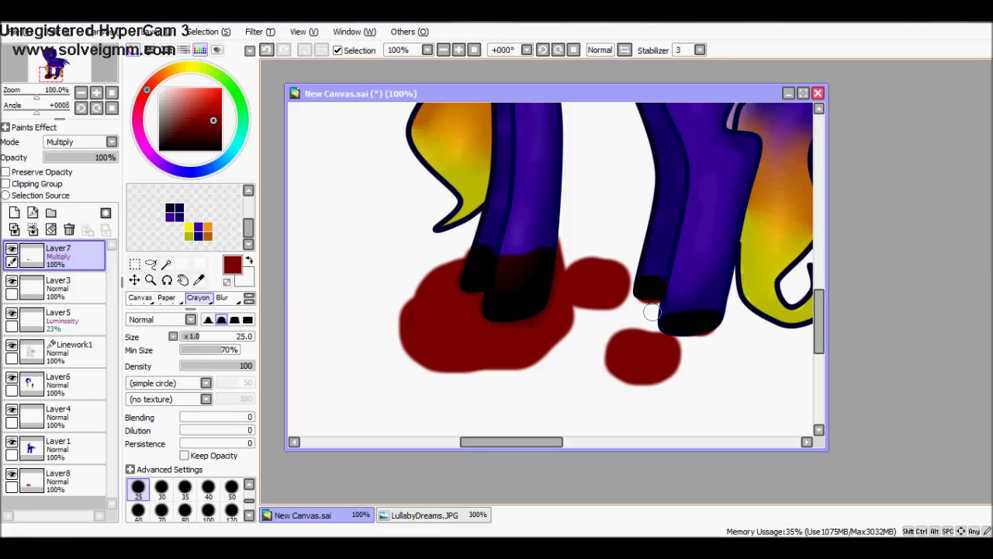
- Paint another dark red puddle below the tail on Layer8 and set that layer's blending mode to Multiply
click(55, 481)
drag(511, 442, 549, 442)
mouse_move(613, 336)
mouse_down()
mouse_move(575, 373)
mouse_move(624, 374)
mouse_move(577, 352)
mouse_move(624, 369)
mouse_move(599, 357)
mouse_up()
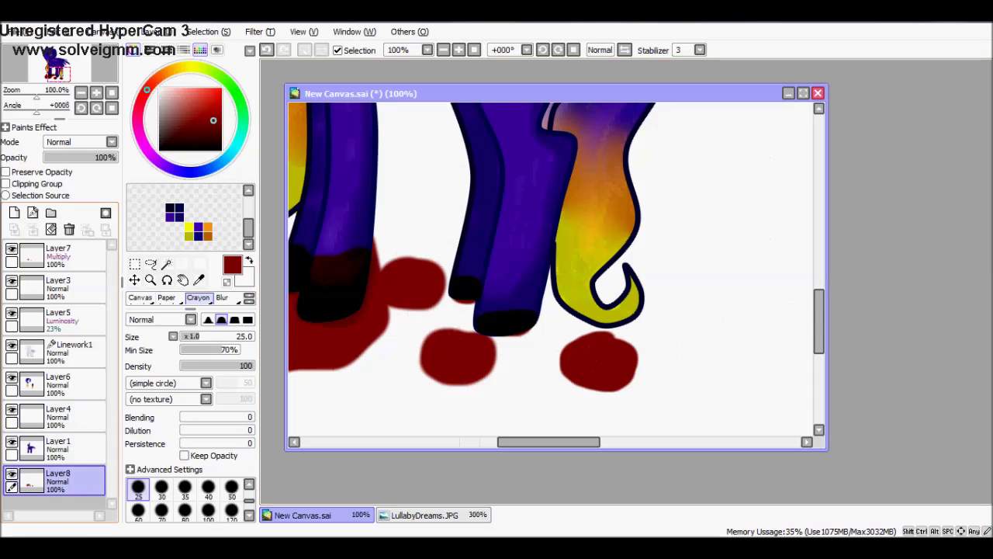
click(78, 141)
click(62, 161)
- Darken the middle of the large puddle under the front hooves with a deeper red Crayon at size 120
drag(548, 442, 513, 442)
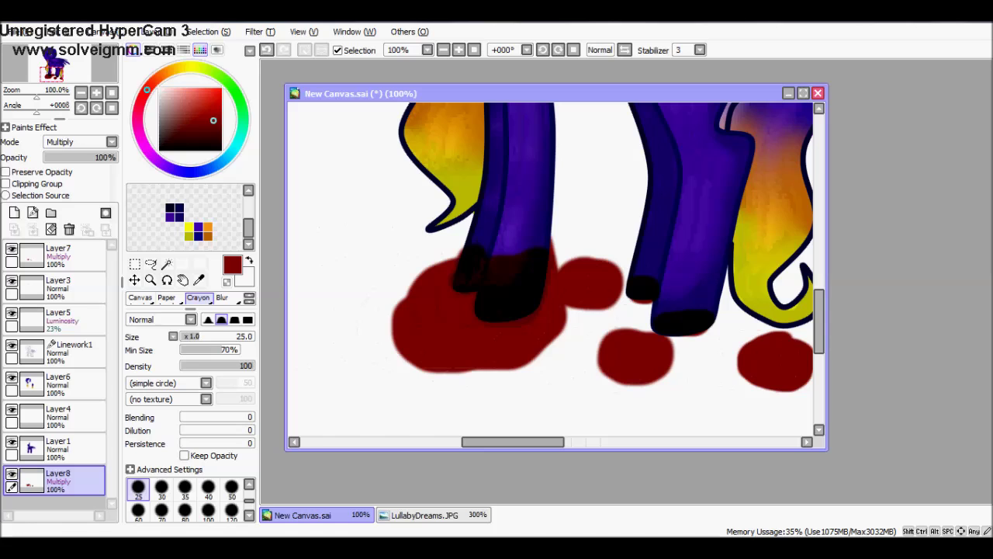
click(231, 510)
mouse_move(443, 321)
mouse_down()
mouse_move(446, 338)
mouse_move(520, 298)
mouse_move(475, 326)
mouse_move(481, 295)
mouse_move(489, 306)
mouse_up()
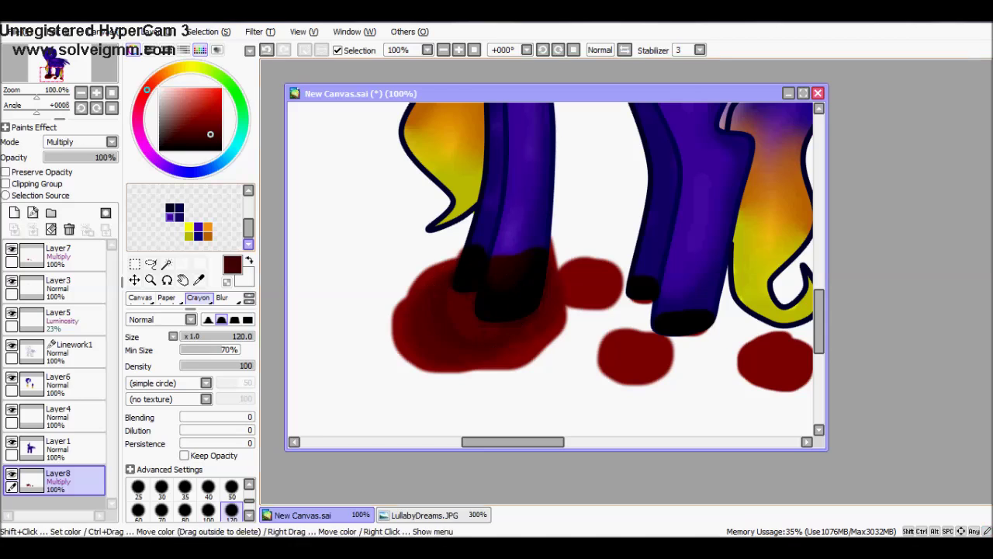
- Paint lighter red highlights on the large puddle and the small puddles with the Crayon at size 25
click(197, 108)
click(138, 486)
mouse_move(428, 298)
mouse_down()
mouse_move(439, 354)
mouse_move(524, 311)
mouse_up()
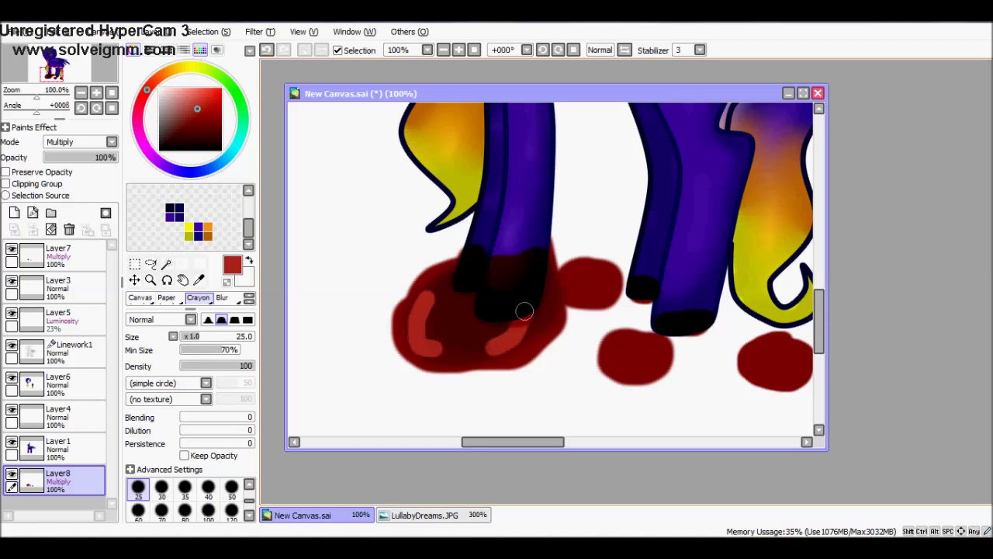
drag(512, 441, 514, 442)
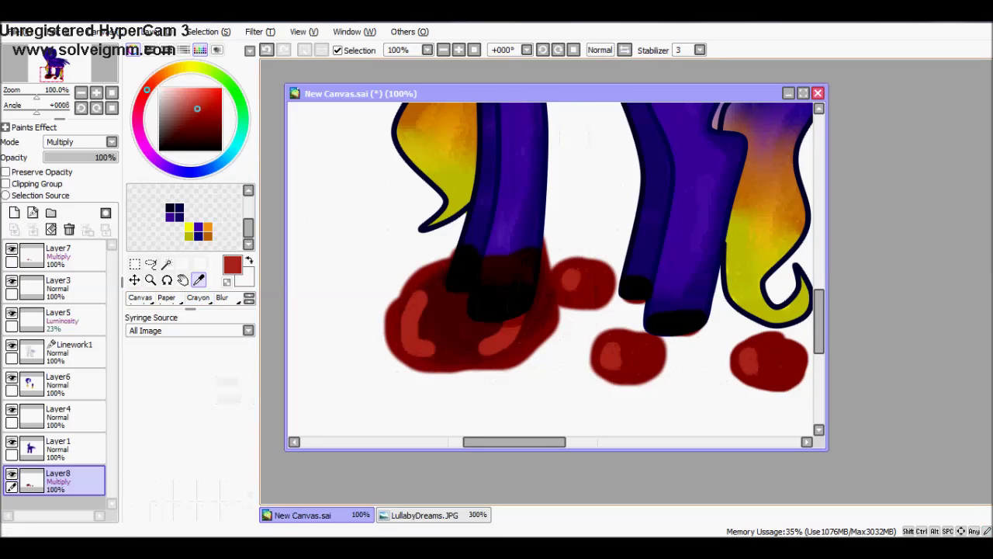
- Add a small dark red puddle behind the tail and soften the puddle highlights with Blur at size 50
alt+click(481, 353)
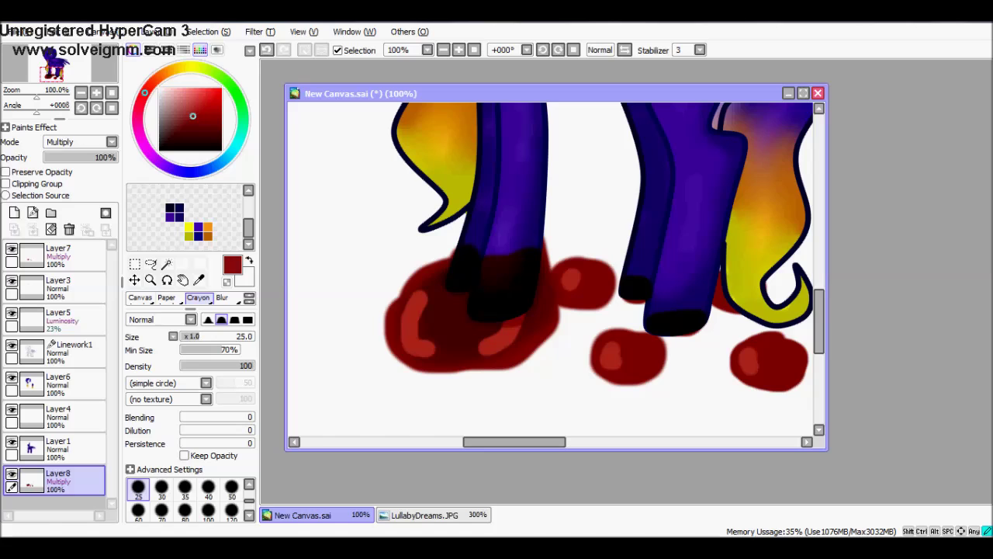
click(222, 297)
mouse_move(434, 295)
mouse_down()
mouse_move(427, 345)
mouse_move(441, 268)
mouse_move(436, 319)
mouse_move(490, 349)
mouse_move(469, 340)
mouse_move(568, 297)
mouse_move(571, 279)
mouse_move(617, 355)
mouse_up()
- Shade the large puddle very dark red on a new layer above Layer8, using the Crayon at sizes 25 and 120
click(14, 212)
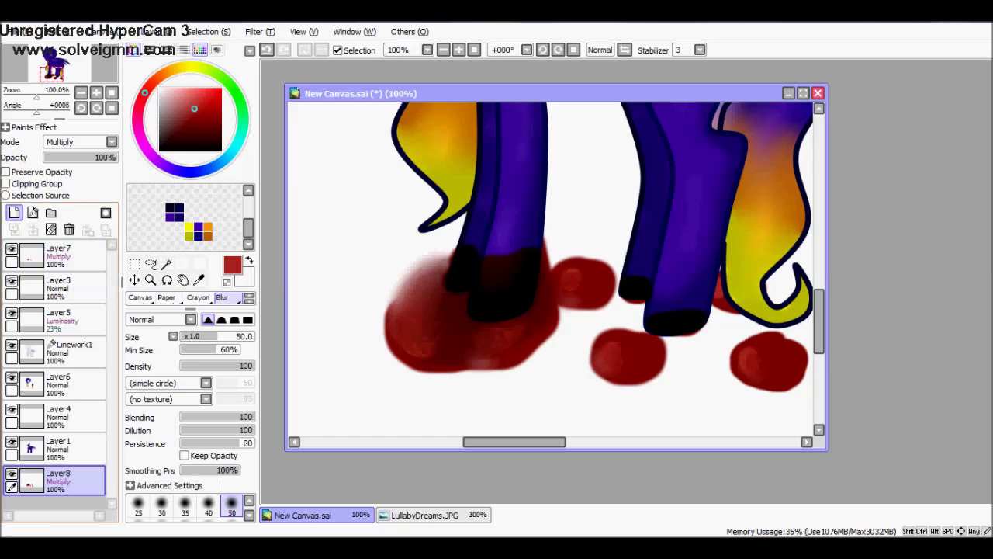
click(194, 135)
click(197, 297)
mouse_move(446, 264)
mouse_down()
mouse_move(407, 291)
mouse_move(516, 326)
mouse_up()
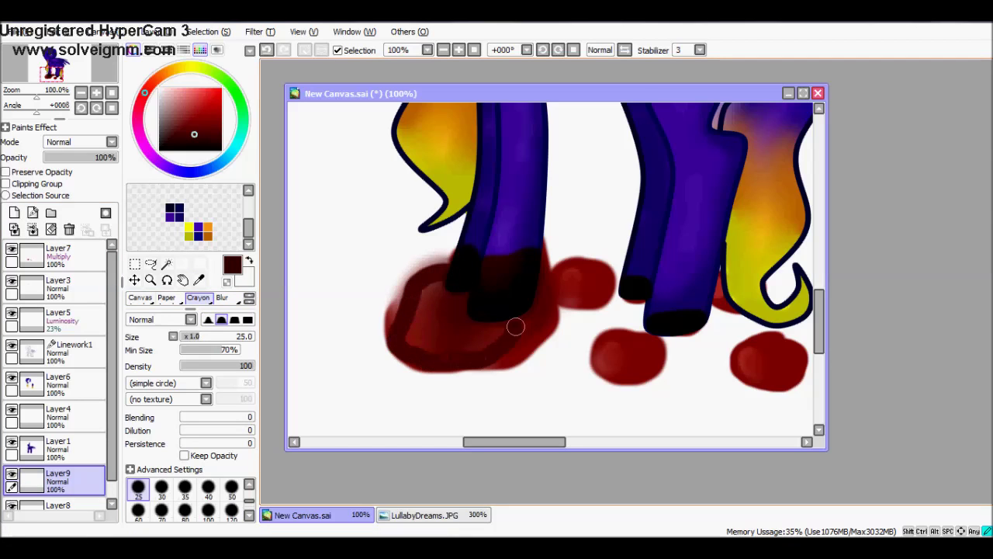
click(231, 510)
mouse_move(422, 284)
mouse_down()
mouse_move(505, 288)
mouse_move(535, 304)
mouse_up()
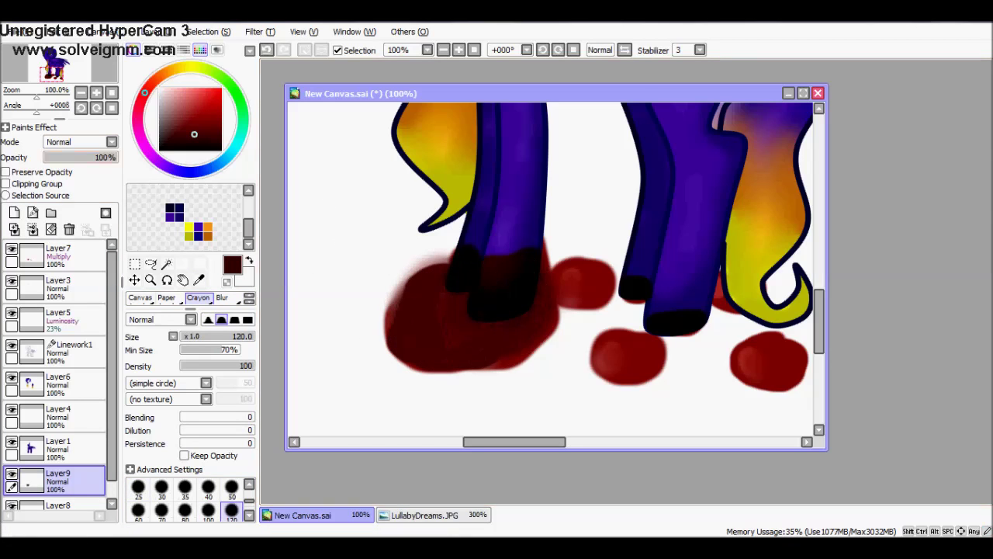
- Set the puddle shading layer, Layer9, to Multiply with 61% opacity
click(78, 141)
click(62, 153)
drag(108, 157, 88, 156)
- Shade the centres of the small puddles dark red on Layer9 with the Crayon at size 40
click(208, 487)
drag(609, 279, 558, 288)
drag(621, 356, 651, 364)
drag(768, 342, 763, 363)
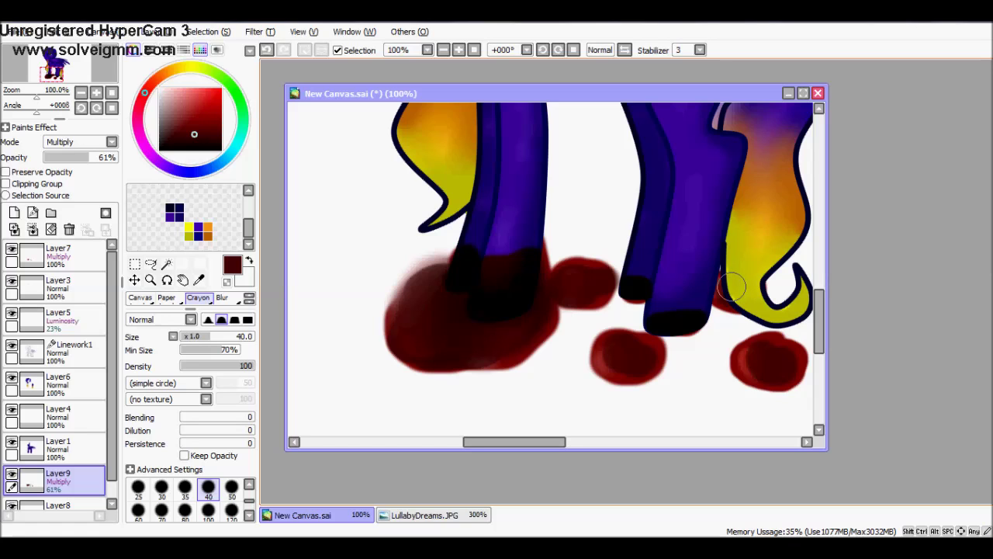
- Soften the puddle shading on Layer9 with Blur at size 50 and raise the layer's opacity to 100%
scroll(54, 388, down, 1)
click(12, 458)
click(12, 458)
click(222, 297)
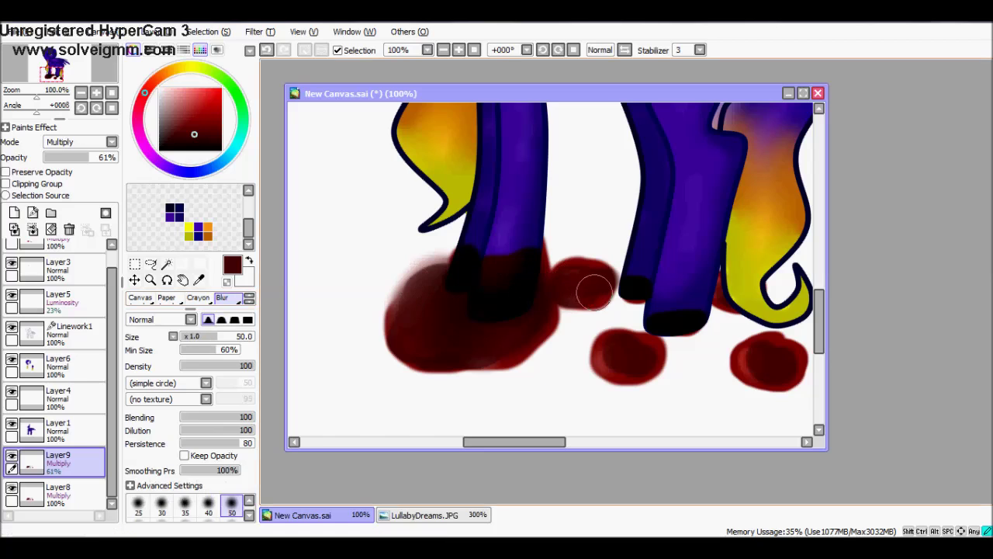
mouse_move(411, 294)
mouse_down()
mouse_move(417, 321)
mouse_move(488, 348)
mouse_move(559, 287)
mouse_up()
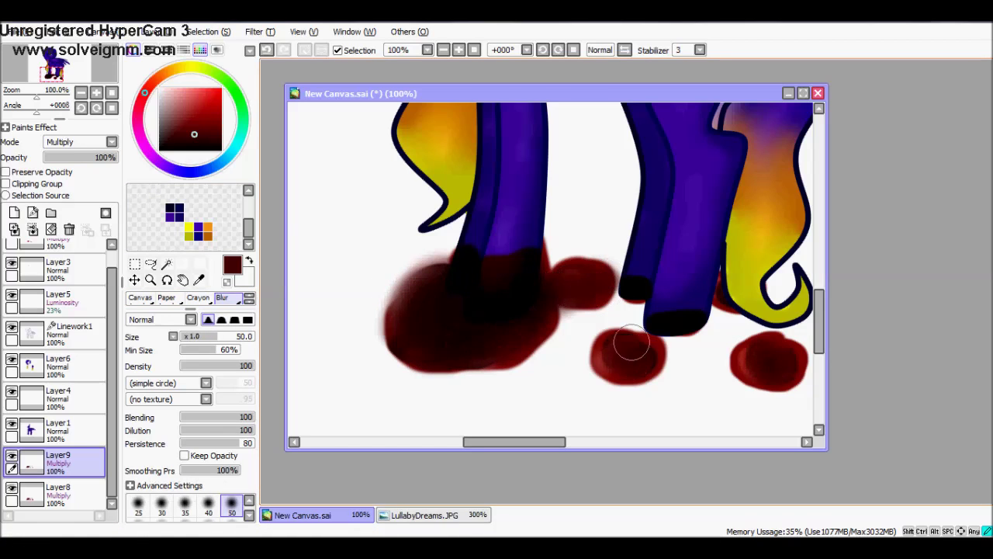
key(minus)
key(minus)
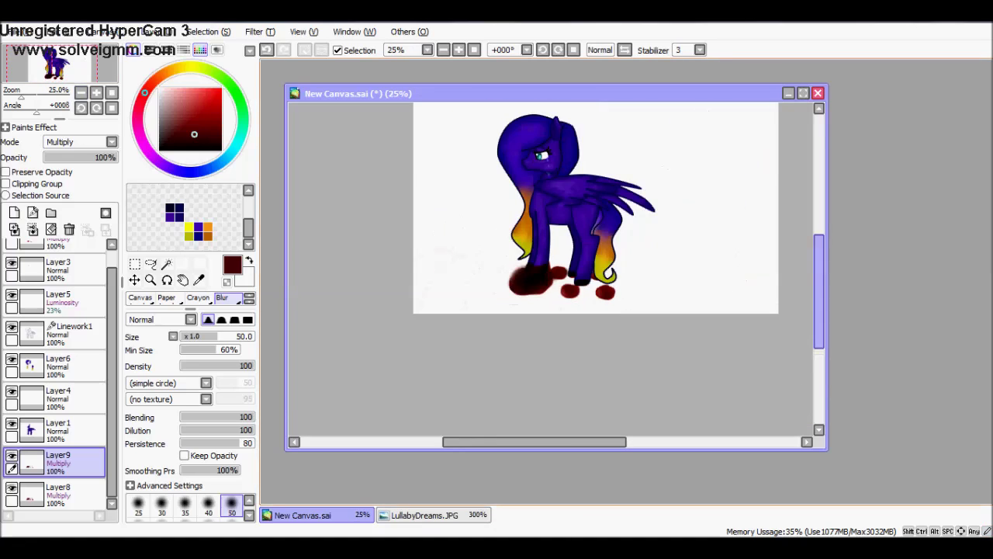
- Create a layer folder and move all the pony and puddle layers, from Layer7 down to Layer8, into it
scroll(595, 284, up, 2)
click(51, 213)
drag(31, 256, 31, 287)
drag(62, 320, 62, 314)
drag(62, 352, 62, 346)
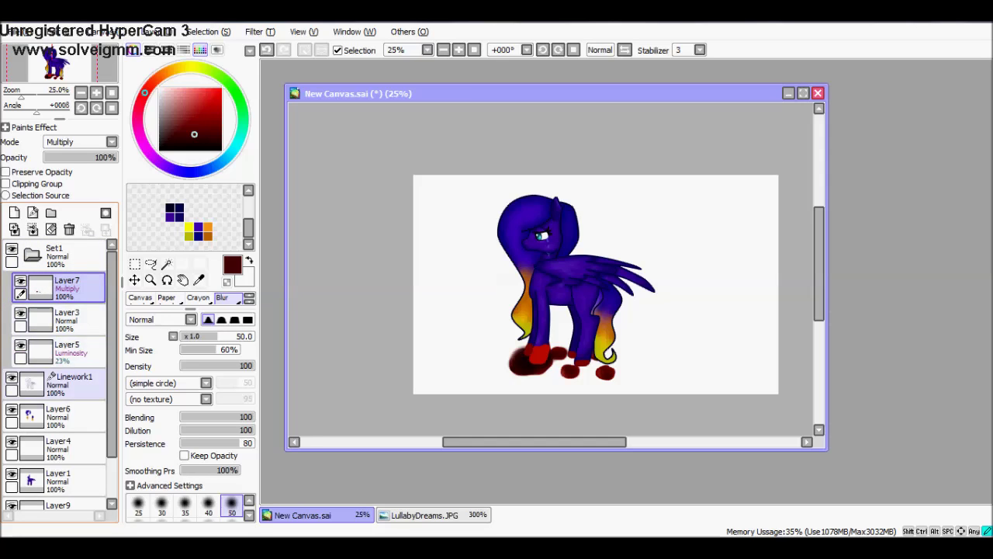
drag(70, 384, 70, 378)
drag(62, 417, 62, 410)
drag(62, 448, 62, 442)
drag(62, 481, 62, 475)
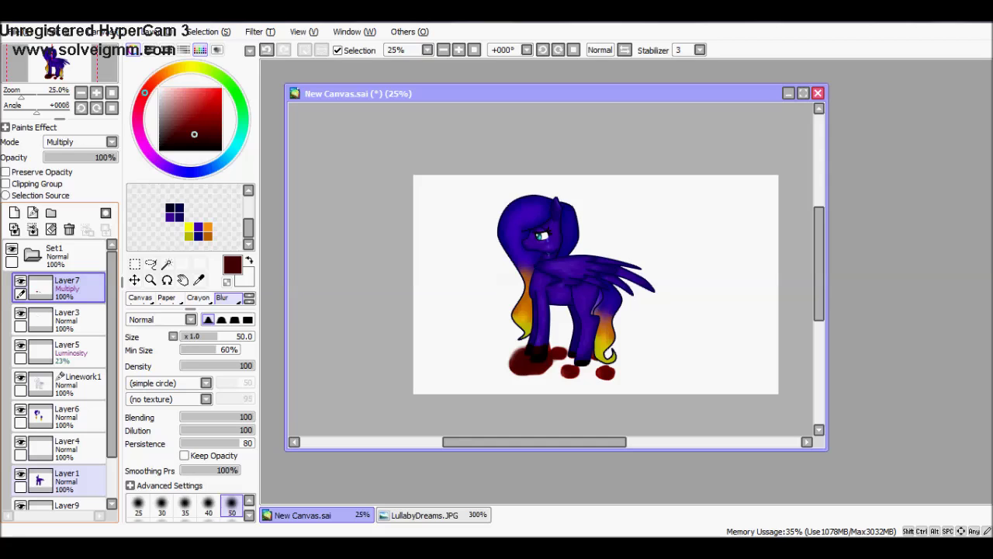
scroll(47, 465, down, 2)
drag(62, 488, 62, 482)
scroll(46, 388, up, 2)
- Add a new background layer, Layer10, and place it beneath the Set1 folder
click(32, 255)
click(14, 212)
scroll(60, 372, down, 5)
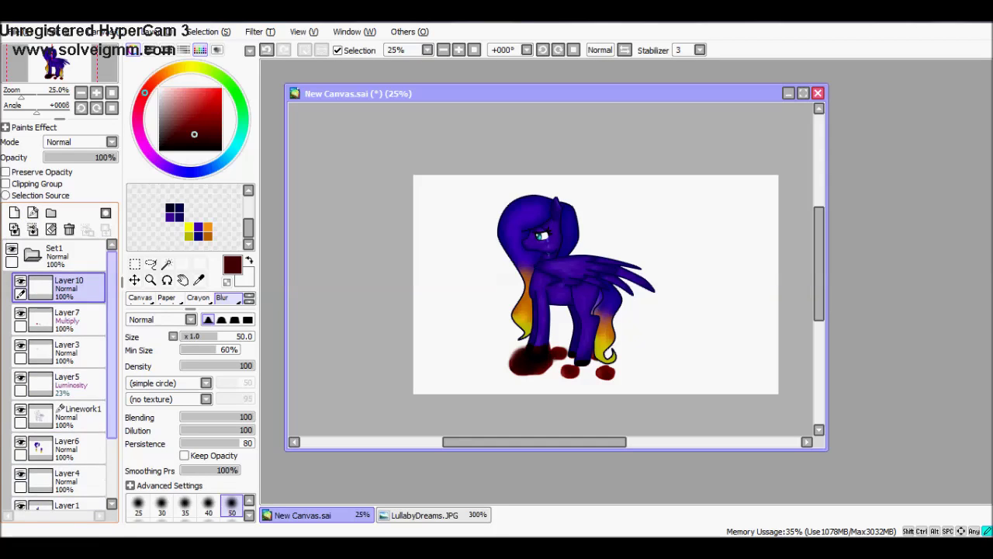
drag(62, 493, 60, 287)
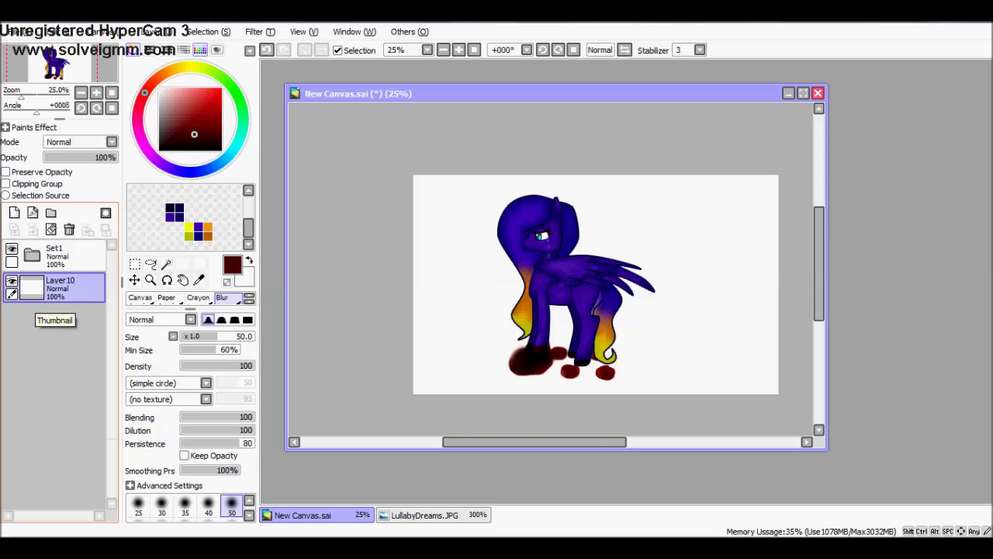
- Hide the Set1 folder and fill Layer10 entirely with dark grey using the Crayon at size 500
click(12, 249)
click(198, 297)
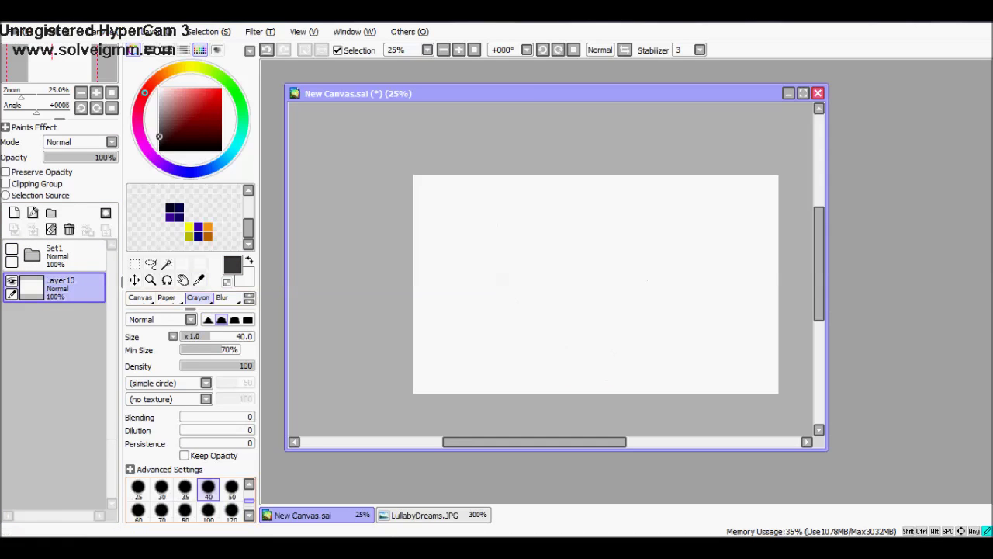
mouse_move(465, 232)
mouse_down()
mouse_move(510, 410)
mouse_move(578, 415)
mouse_move(667, 395)
mouse_move(740, 308)
mouse_move(786, 432)
mouse_move(768, 233)
mouse_up()
- Paint a black ground band across the lower part of the background with the Crayon at size 500
click(221, 149)
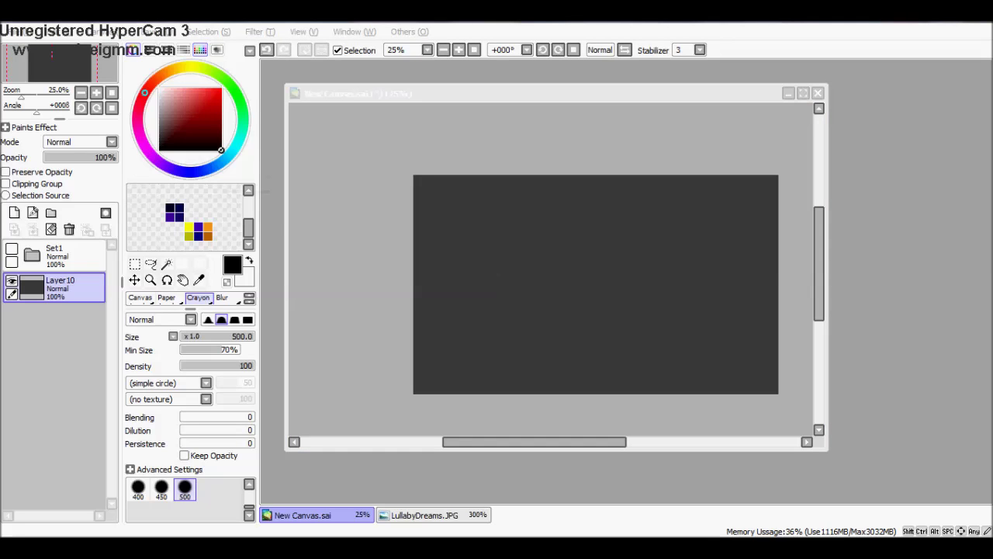
click(510, 319)
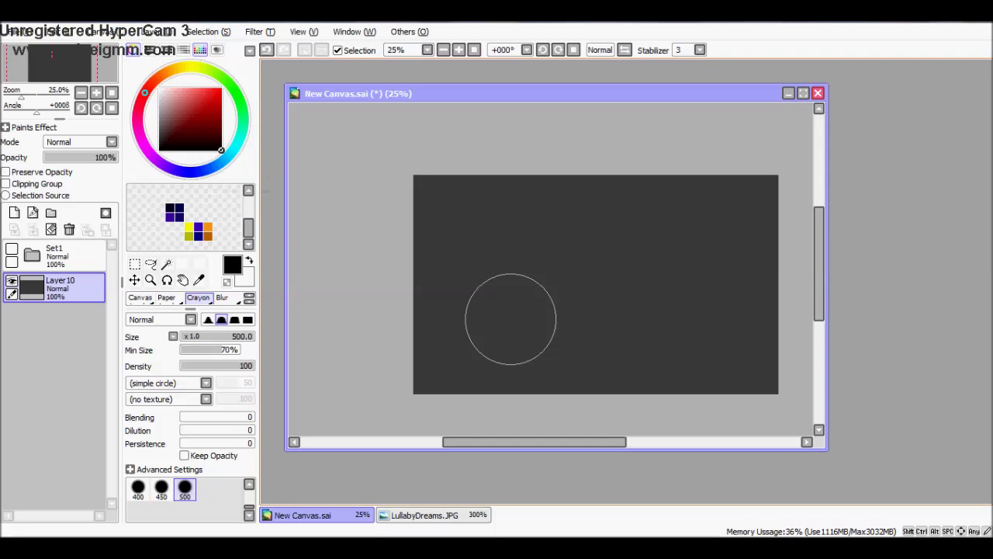
mouse_move(380, 381)
mouse_down()
mouse_move(514, 362)
mouse_move(570, 376)
mouse_move(780, 371)
mouse_up()
- Blend the edge between the black ground and the grey wall with Blur at sizes 50 and 120
key(b)
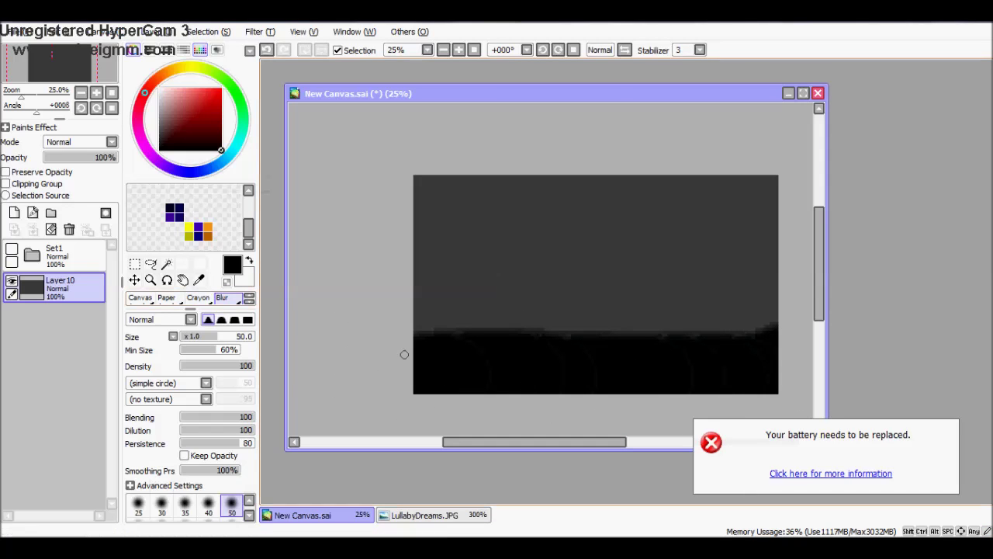
drag(404, 355, 412, 320)
key(bracketright)
key(bracketright)
key(bracketright)
key(bracketright)
key(bracketright)
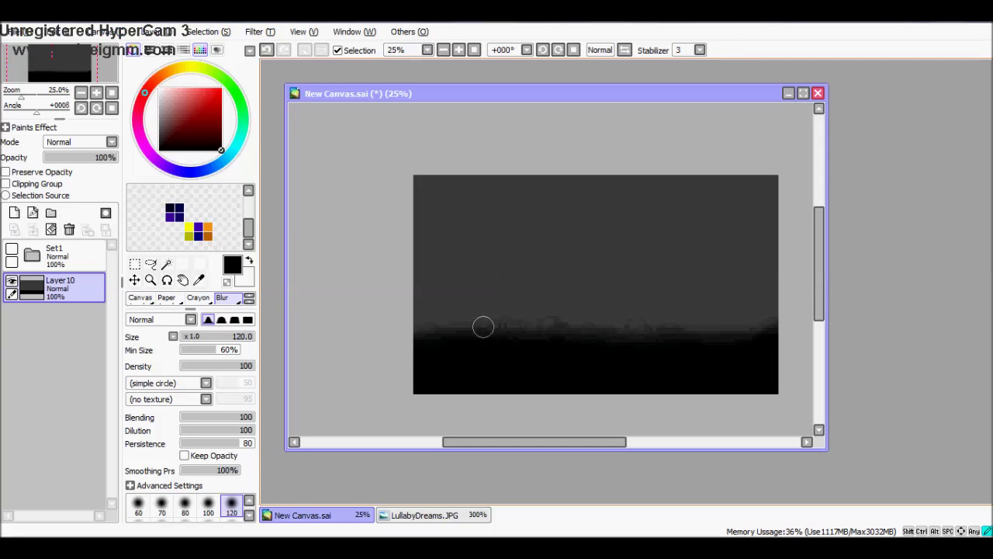
drag(592, 322, 419, 318)
- Darken the background's upper and side edges with very dark grey Crayon strokes and blend them with Blur at size 350
click(159, 137)
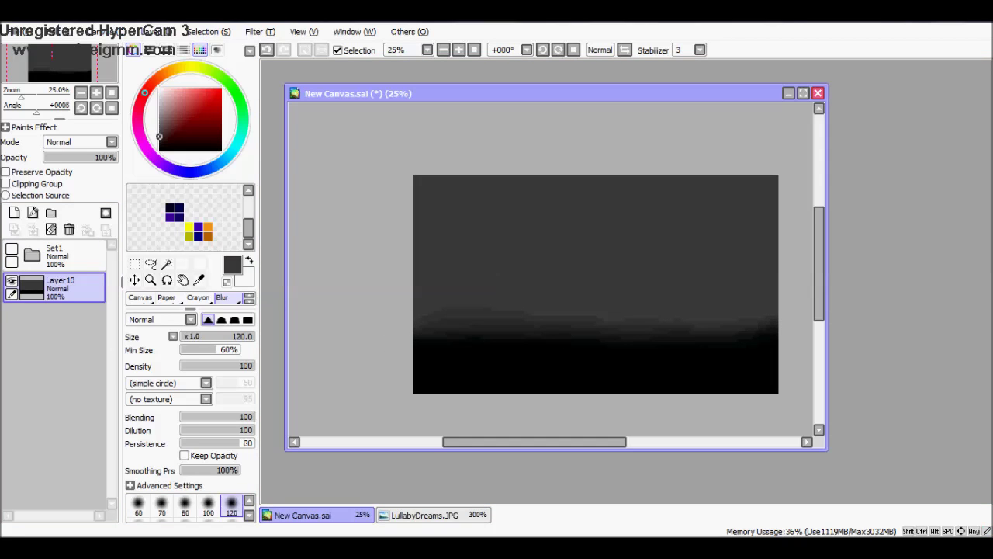
click(198, 297)
mouse_move(426, 295)
mouse_down()
mouse_move(406, 171)
mouse_move(510, 157)
mouse_move(668, 162)
mouse_move(751, 196)
mouse_up()
click(222, 297)
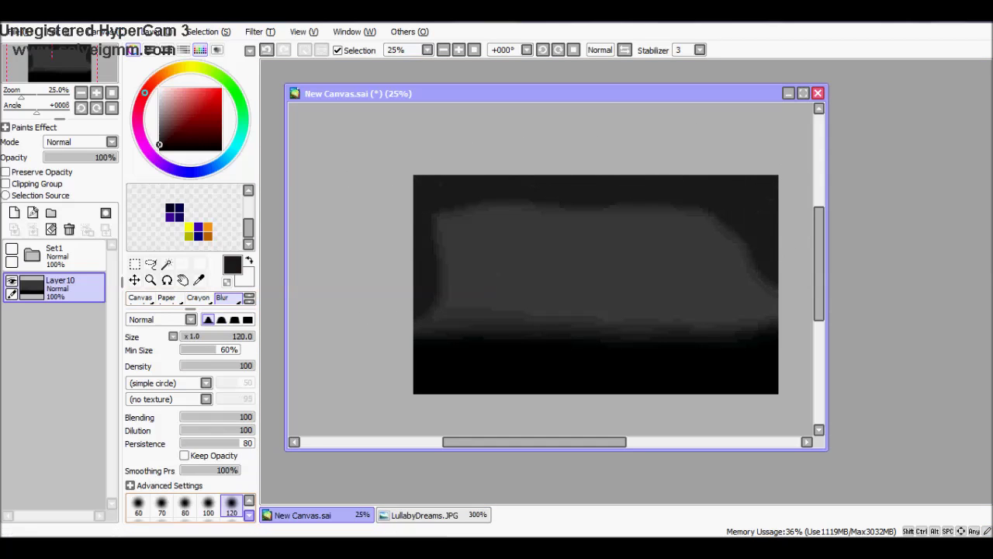
mouse_move(414, 287)
mouse_down()
mouse_move(431, 232)
mouse_move(615, 191)
mouse_move(765, 219)
mouse_move(774, 278)
mouse_move(613, 221)
mouse_up()
mouse_move(501, 330)
mouse_down()
mouse_move(750, 326)
mouse_move(438, 183)
mouse_up()
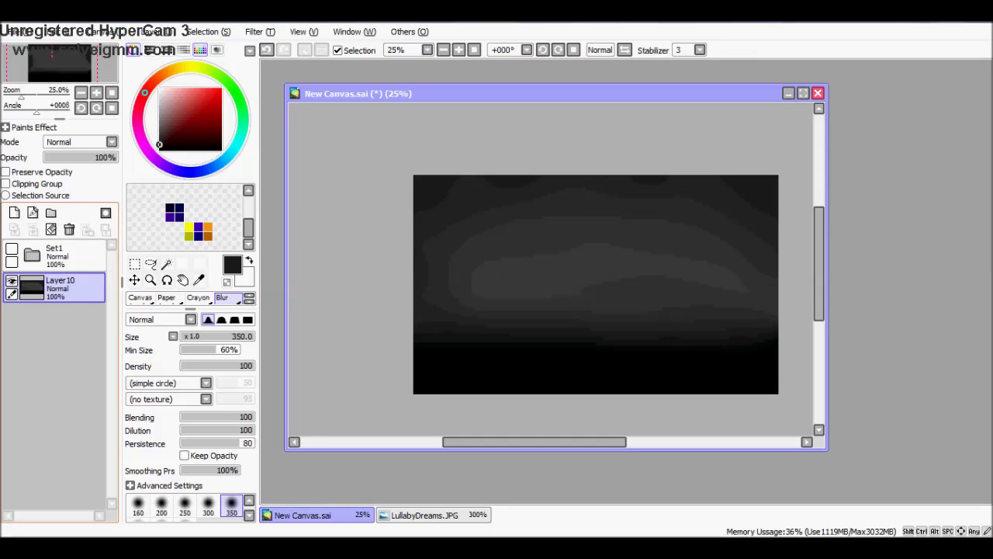
- Show the Set1 folder again and move the whole pony with its puddles slightly down and to the left
click(12, 248)
click(32, 255)
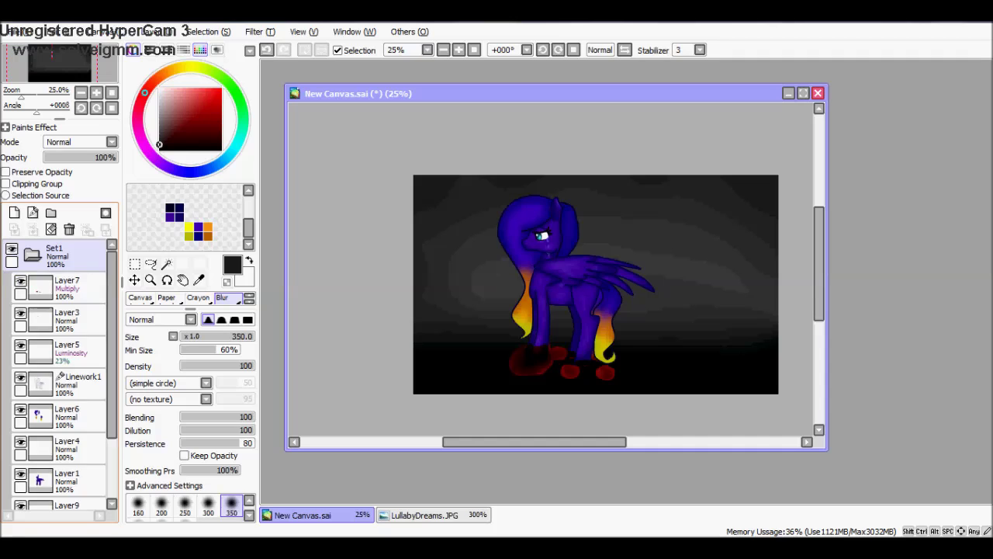
click(31, 256)
drag(572, 293, 567, 305)
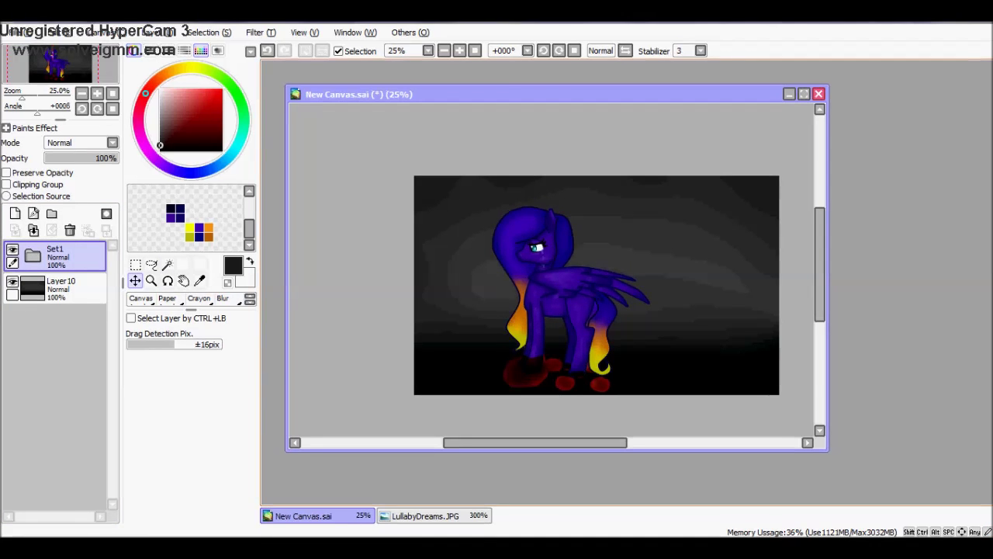
- Paint a light grey glow on the wall behind the pony's tail on Layer10 and soften it with Blur at size 350
click(61, 287)
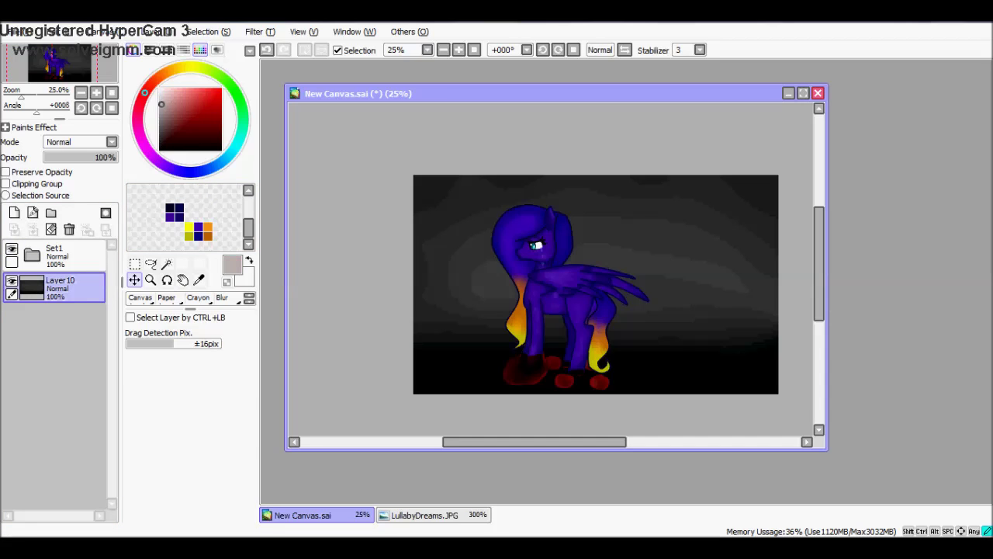
click(222, 297)
drag(665, 233, 787, 240)
mouse_move(682, 319)
mouse_down()
mouse_move(714, 295)
mouse_move(752, 321)
mouse_move(775, 215)
mouse_move(795, 236)
mouse_up()
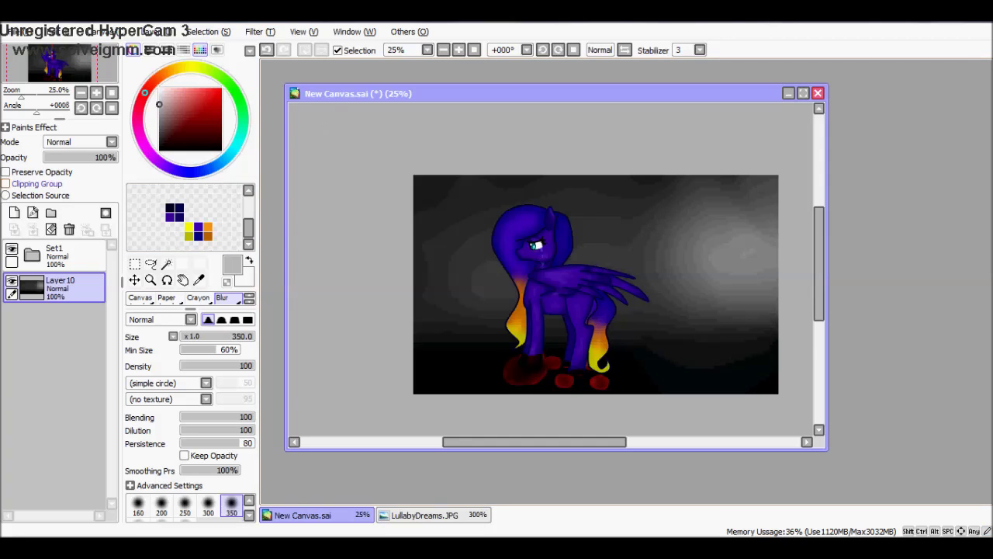
- Add a new layer, Layer11, above the Set1 folder and cover the canvas with black using the Crayon
click(14, 213)
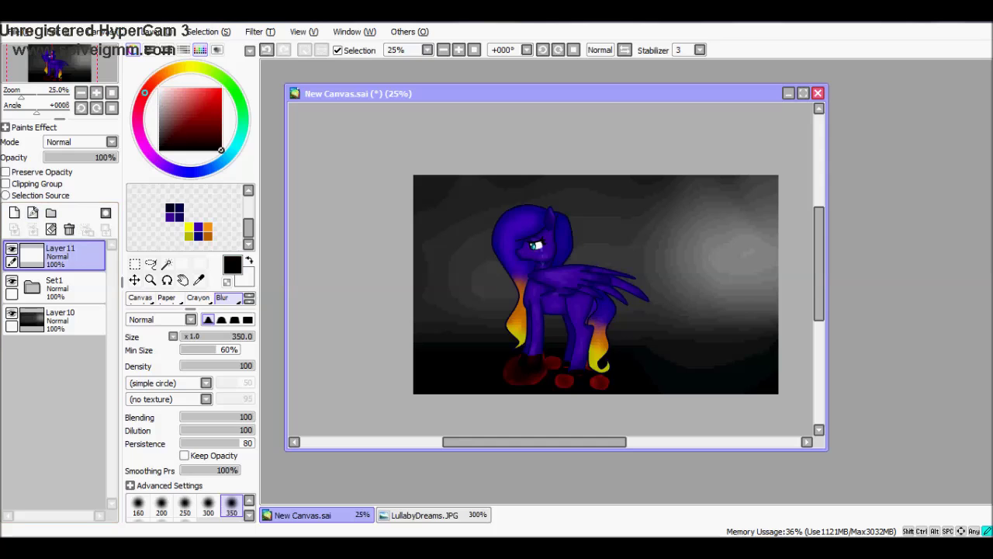
click(198, 298)
mouse_move(776, 435)
mouse_down()
mouse_move(539, 401)
mouse_move(377, 321)
mouse_move(426, 359)
mouse_move(526, 211)
mouse_move(634, 355)
mouse_move(681, 359)
mouse_up()
- Paint a brownish-grey patch along the right side of Layer11 with the Crayon at size 500 and blur its edge
click(160, 111)
mouse_move(655, 301)
mouse_down()
mouse_move(689, 261)
mouse_move(659, 308)
mouse_move(705, 371)
mouse_move(612, 256)
mouse_move(646, 278)
mouse_move(718, 170)
mouse_up()
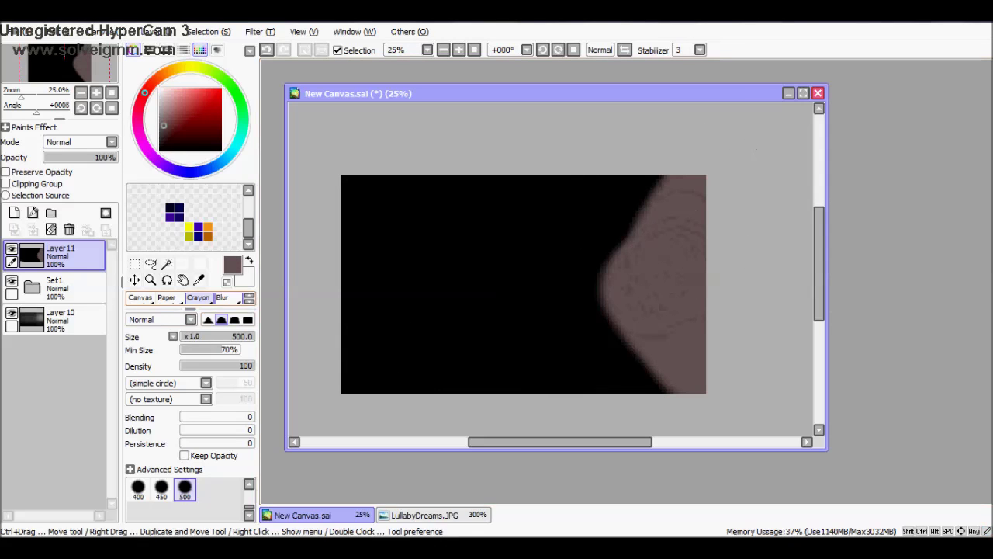
click(222, 297)
drag(616, 284, 593, 242)
mouse_move(602, 166)
mouse_down()
mouse_move(672, 373)
mouse_move(707, 202)
mouse_move(665, 235)
mouse_move(581, 217)
mouse_move(624, 370)
mouse_up()
- Dab black into the brownish-grey patch, blur it at size 350 and try out a lower opacity on Layer11
click(159, 150)
click(198, 297)
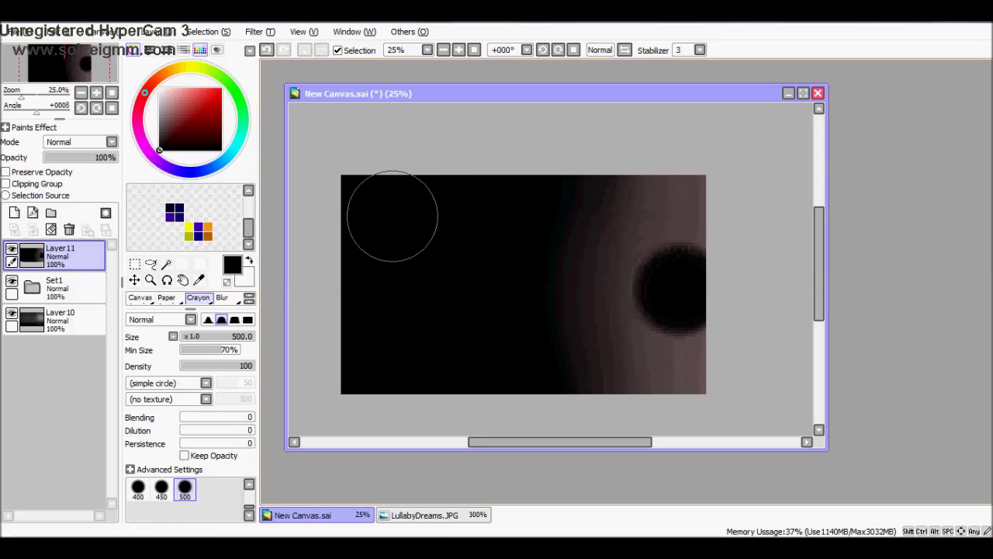
click(222, 297)
mouse_move(639, 321)
mouse_down()
mouse_move(675, 359)
mouse_move(692, 243)
mouse_move(644, 297)
mouse_move(667, 295)
mouse_up()
click(71, 157)
drag(71, 156, 117, 157)
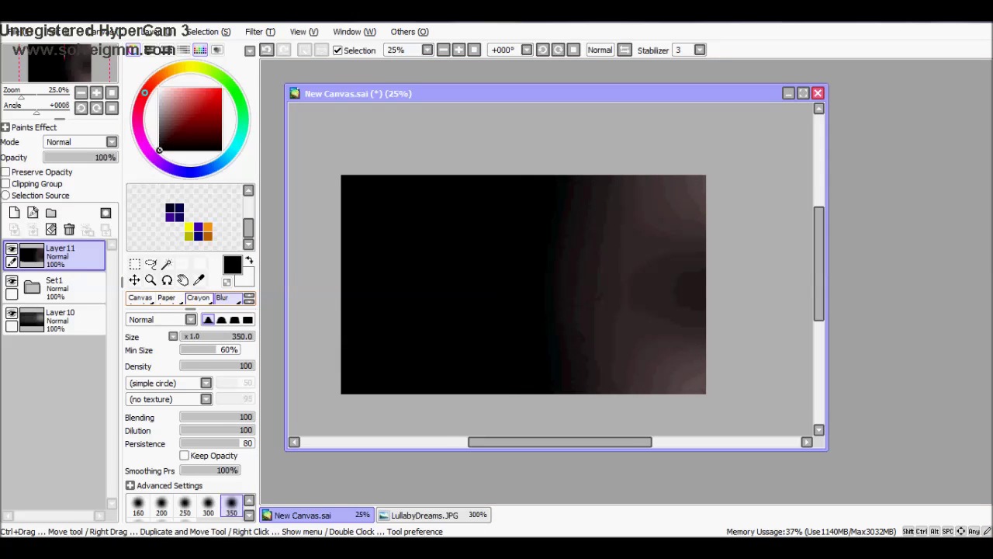
- Paint over the brownish-grey patch with black using the Crayon at size 500 and blur the remainder at size 350
double_click(198, 298)
click(656, 499)
mouse_move(660, 387)
mouse_down()
mouse_move(668, 179)
mouse_move(568, 375)
mouse_up()
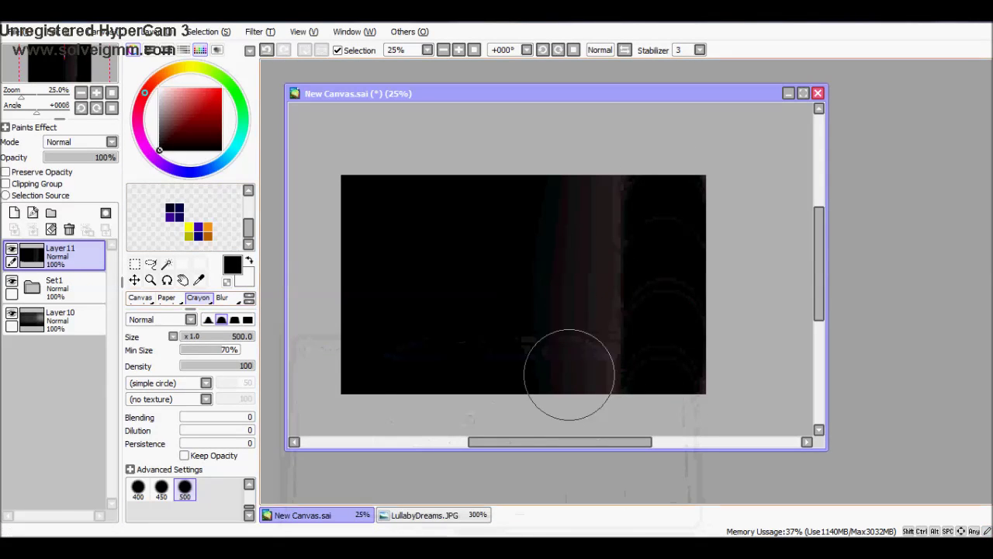
key(b)
mouse_move(561, 326)
mouse_down()
mouse_move(566, 377)
mouse_move(605, 394)
mouse_move(535, 301)
mouse_move(558, 186)
mouse_move(635, 286)
mouse_up()
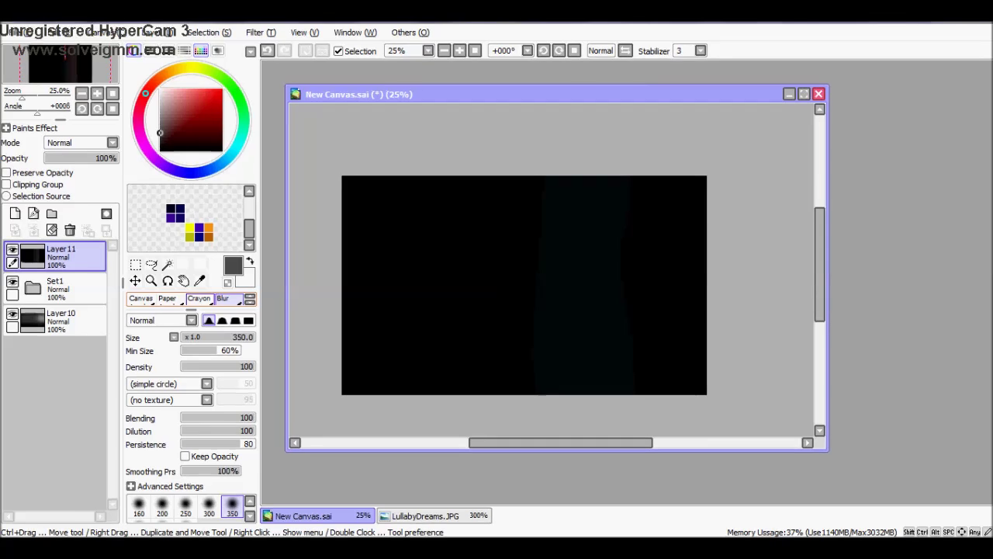
- Paint a dark grey light area on the right side of Layer11 with the Crayon at size 350 and blur it at size 400
double_click(198, 298)
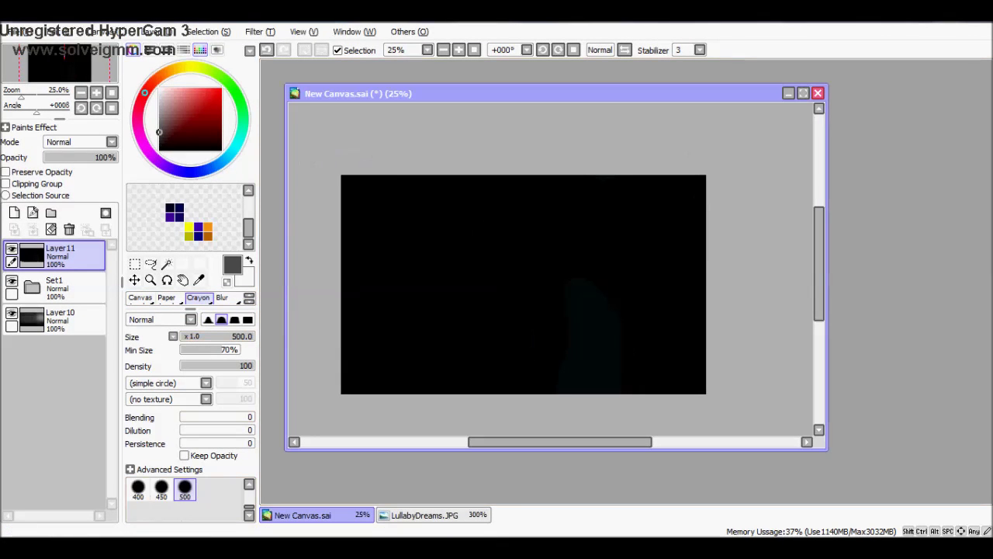
key(bracketleft)
key(bracketleft)
key(bracketleft)
mouse_move(699, 387)
mouse_down()
mouse_move(712, 180)
mouse_move(720, 308)
mouse_move(671, 315)
mouse_move(592, 286)
mouse_move(681, 238)
mouse_move(669, 319)
mouse_move(644, 294)
mouse_move(648, 260)
mouse_move(612, 287)
mouse_move(615, 270)
mouse_move(586, 284)
mouse_up()
click(222, 297)
key(bracketright)
mouse_move(683, 159)
mouse_down()
mouse_move(664, 178)
mouse_move(614, 419)
mouse_move(570, 329)
mouse_move(567, 293)
mouse_move(530, 284)
mouse_move(533, 422)
mouse_move(546, 372)
mouse_up()
- Try the Luminosity, Shade and Binary Color blending modes on Layer11
click(78, 142)
click(66, 200)
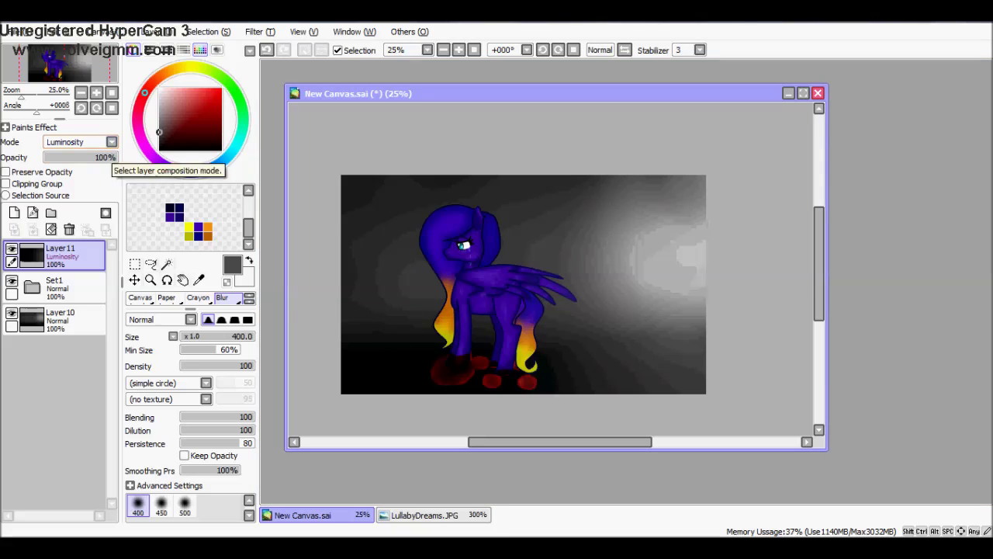
click(112, 142)
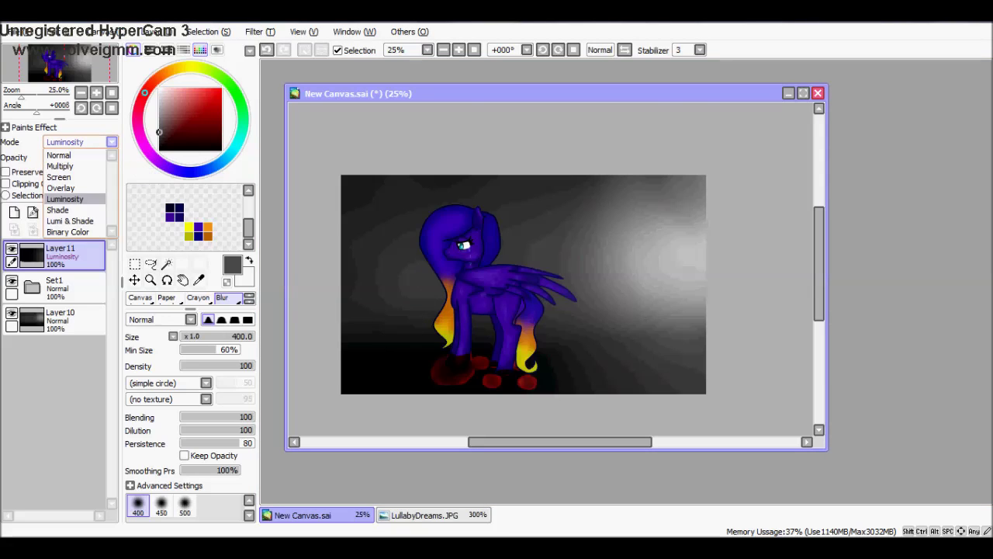
click(57, 210)
click(112, 142)
click(68, 232)
- Set Layer11 to Multiply with 49% opacity
click(111, 142)
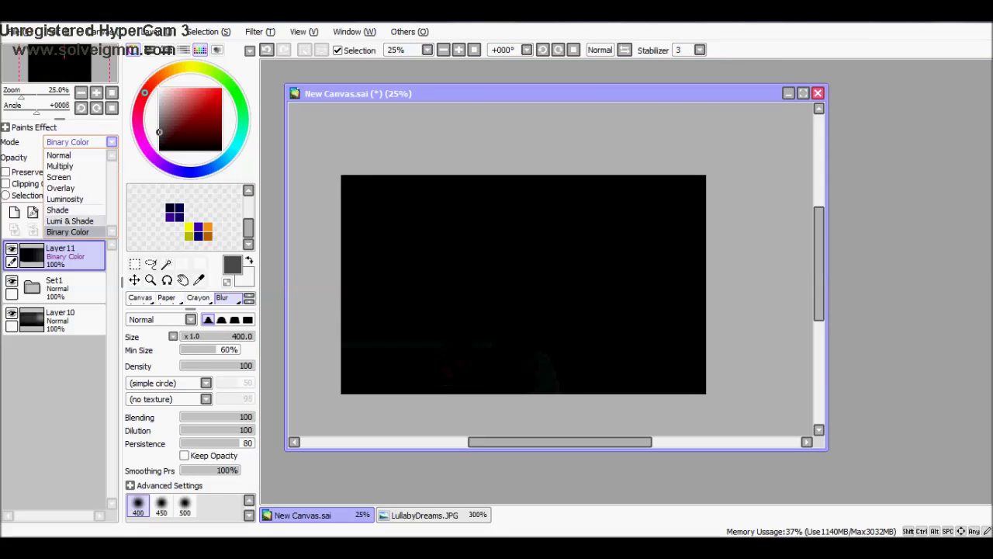
click(59, 166)
click(94, 157)
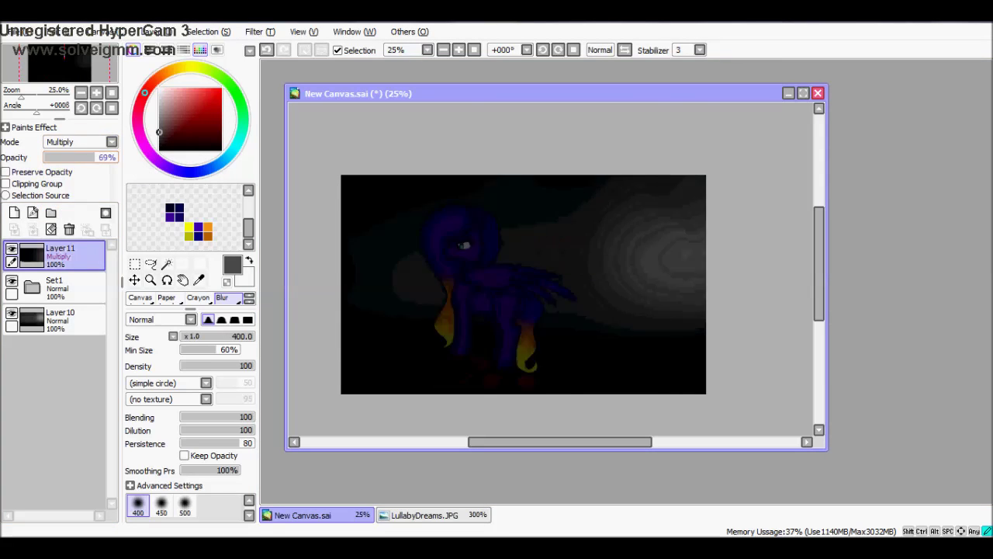
drag(94, 156, 79, 157)
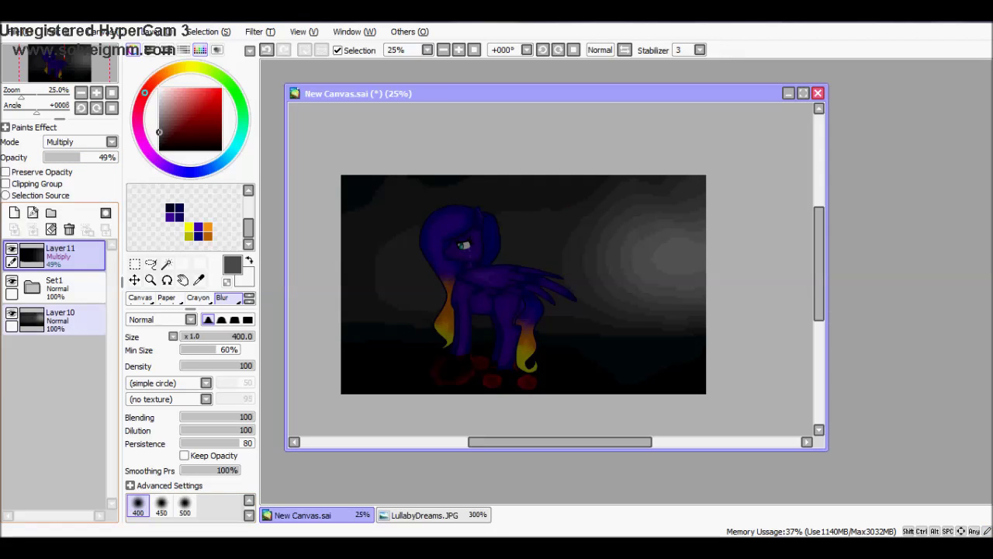
- Paint a light purple highlight on the pony's ear on Layer1 inside Set1 with the Crayon at size 12
click(32, 287)
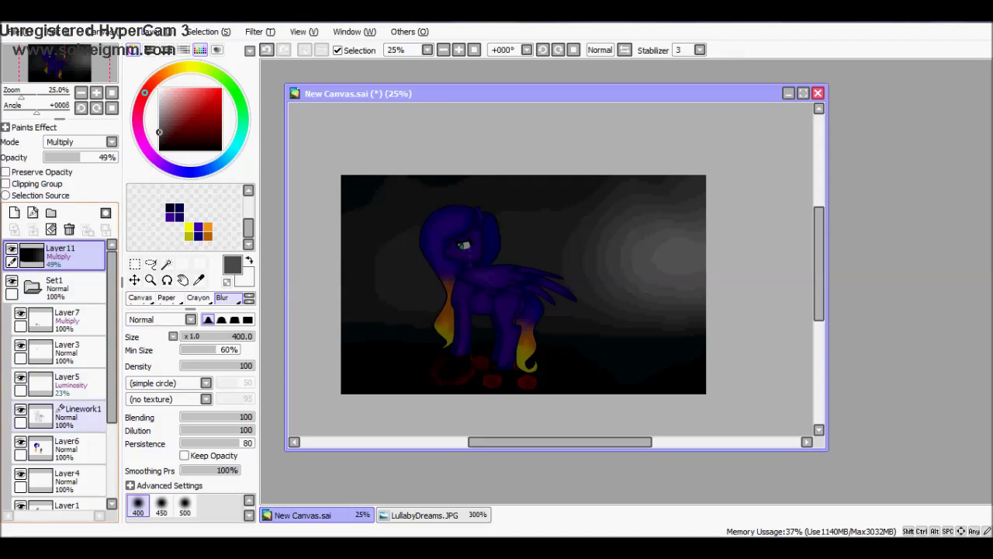
scroll(58, 372, down, 3)
click(66, 458)
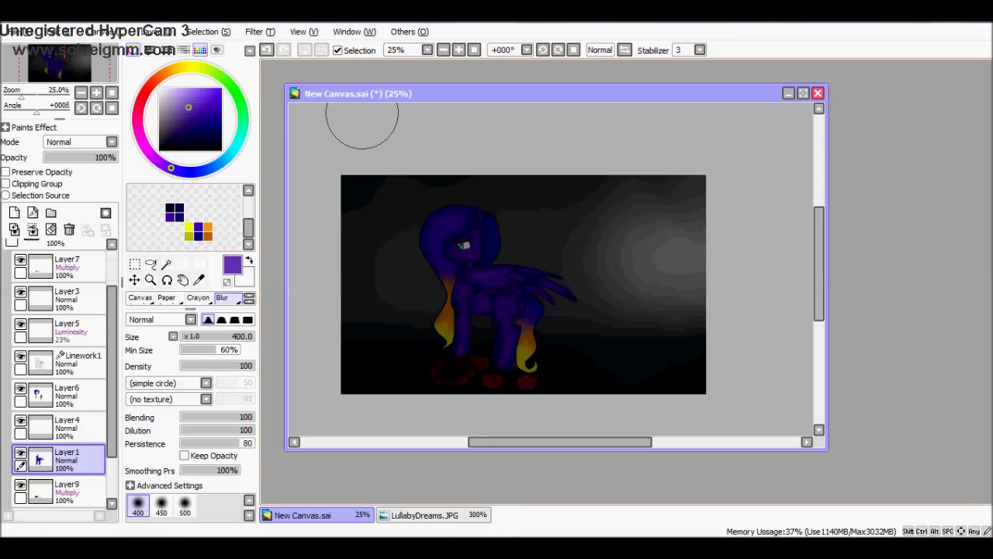
click(458, 49)
click(458, 50)
click(458, 50)
click(197, 298)
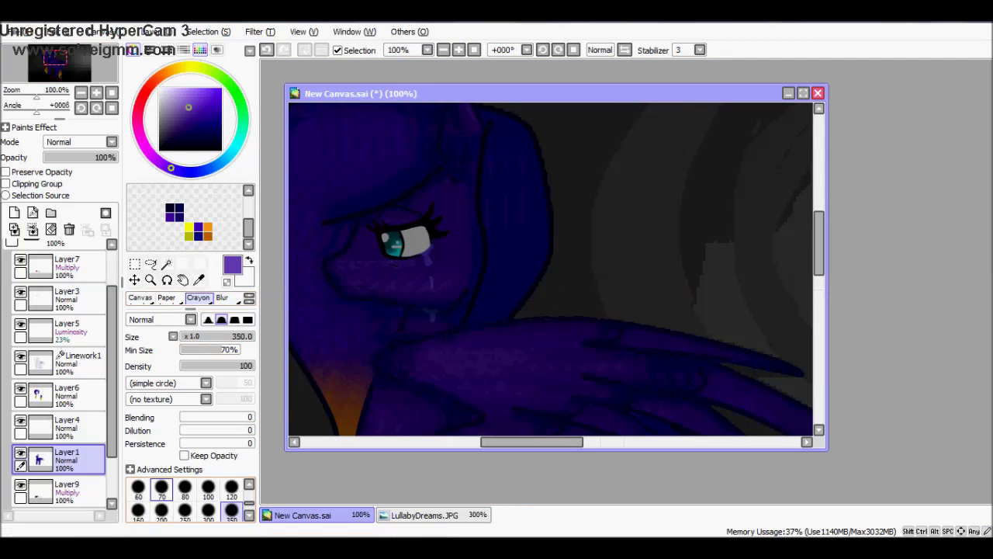
scroll(611, 159, up, 2)
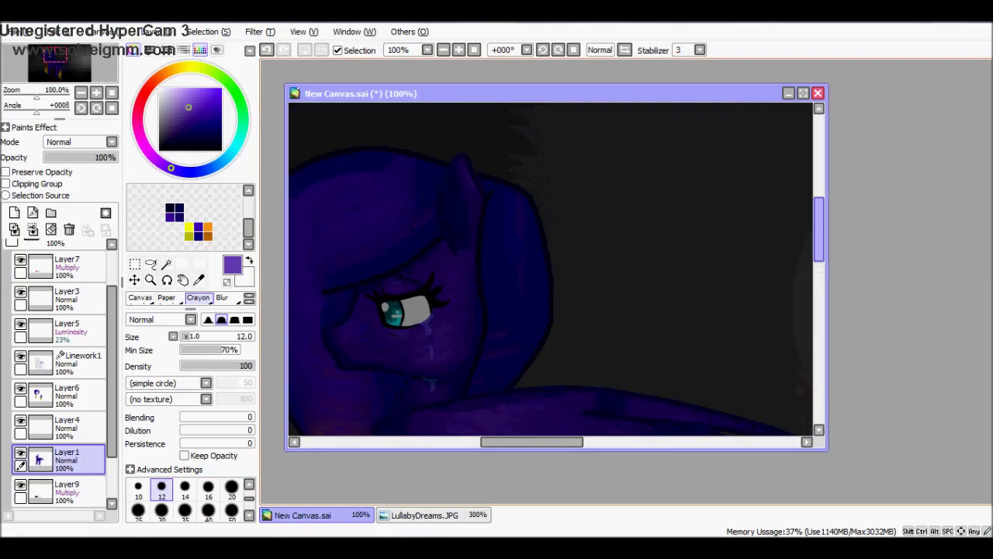
- Paint light purple highlights on the wing's feather tips and along the rear edge of the hind leg
scroll(464, 159, down, 4)
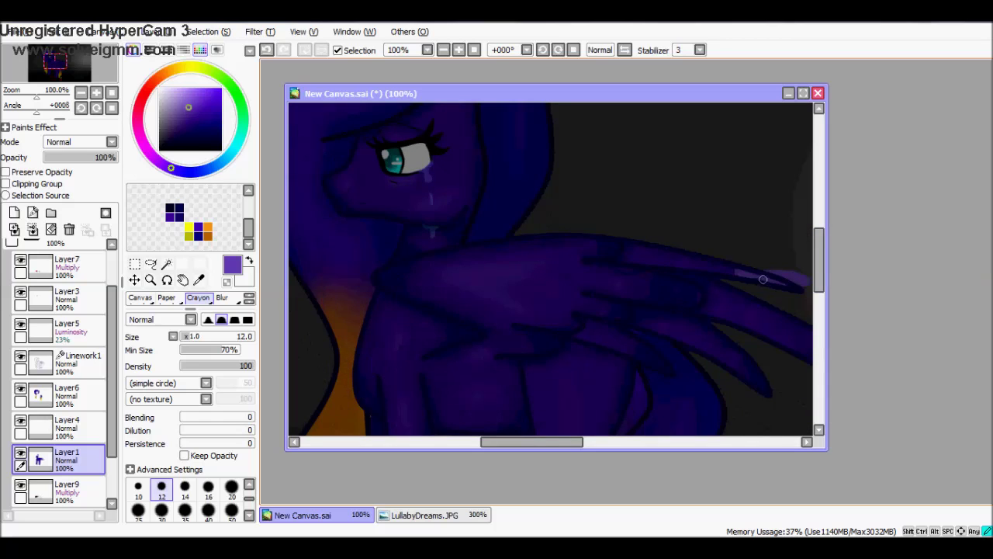
scroll(793, 316, right, 5)
mouse_move(651, 365)
mouse_down()
mouse_move(629, 332)
mouse_move(672, 388)
mouse_up()
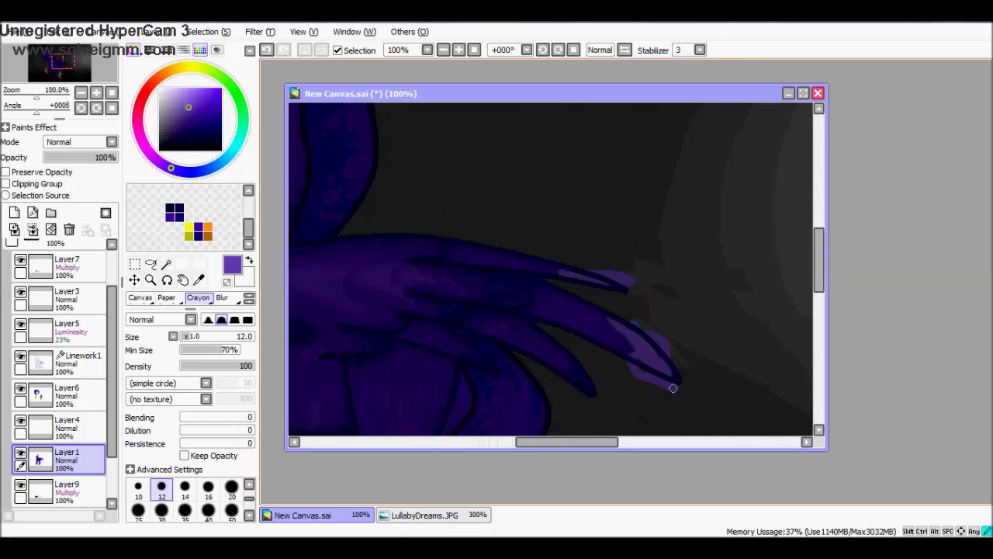
drag(564, 356, 588, 389)
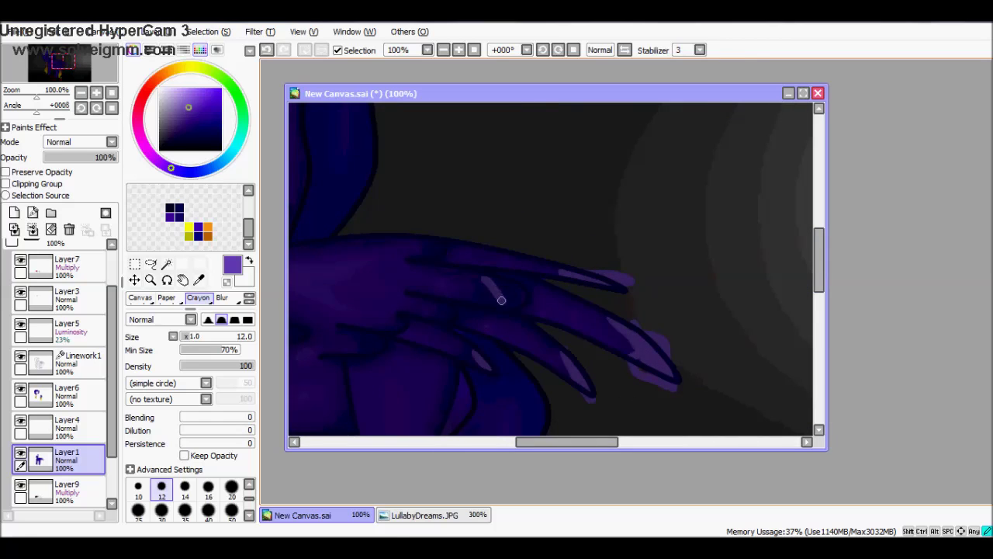
scroll(519, 296, down, 5)
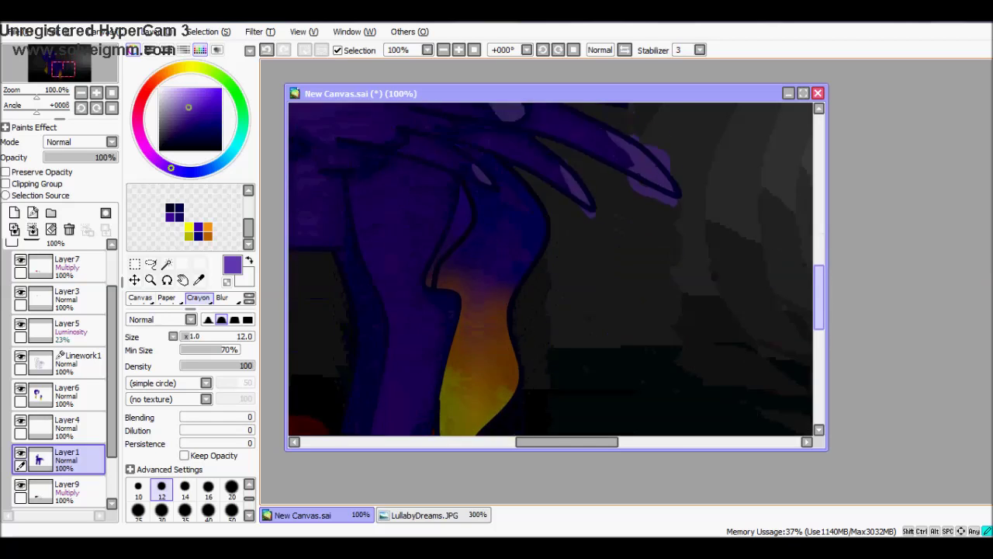
drag(461, 205, 419, 376)
- Soften the light purple highlights on the hind leg and wing feathers with the Blur brush at size 20
click(221, 297)
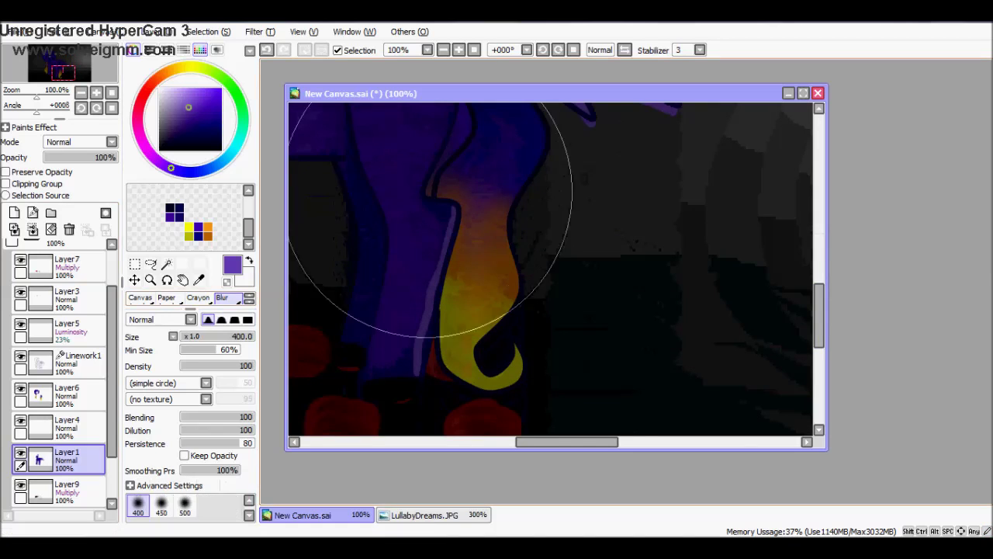
drag(476, 188, 698, 271)
click(232, 504)
drag(437, 263, 431, 318)
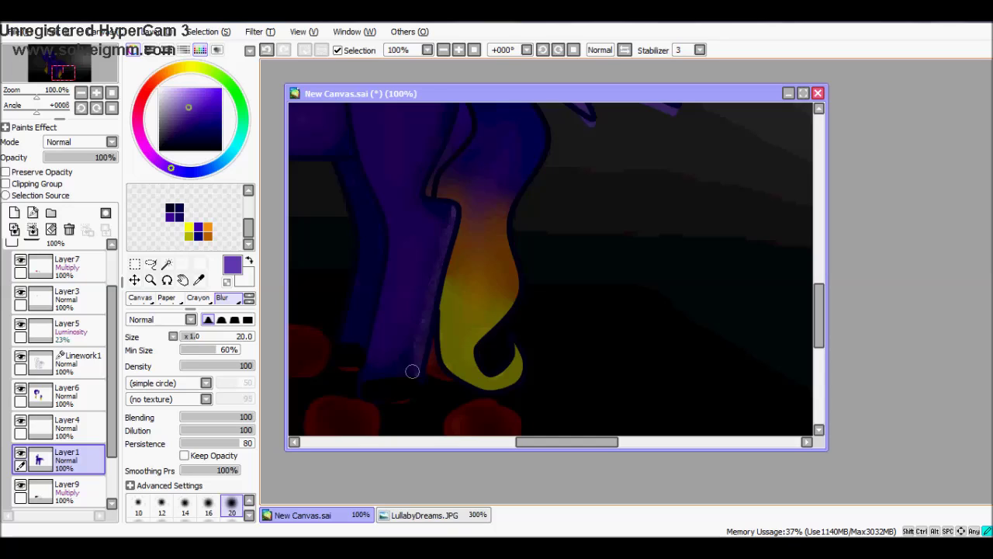
scroll(528, 232, up, 5)
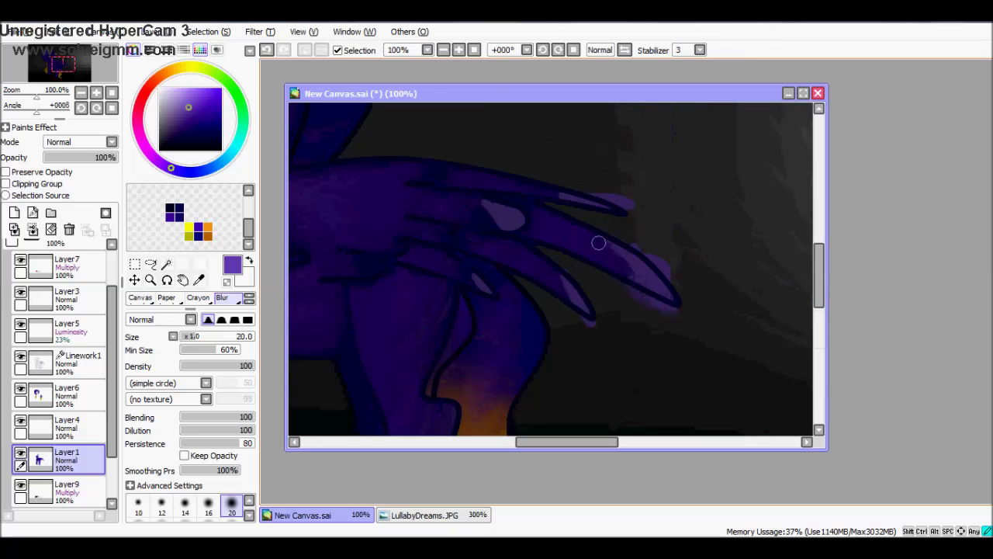
drag(690, 256, 768, 322)
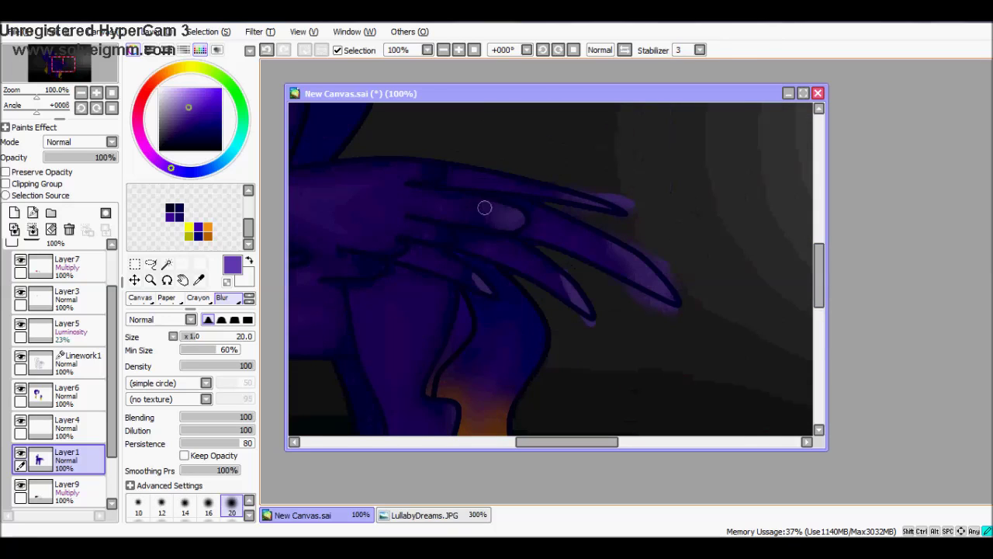
scroll(408, 227, up, 5)
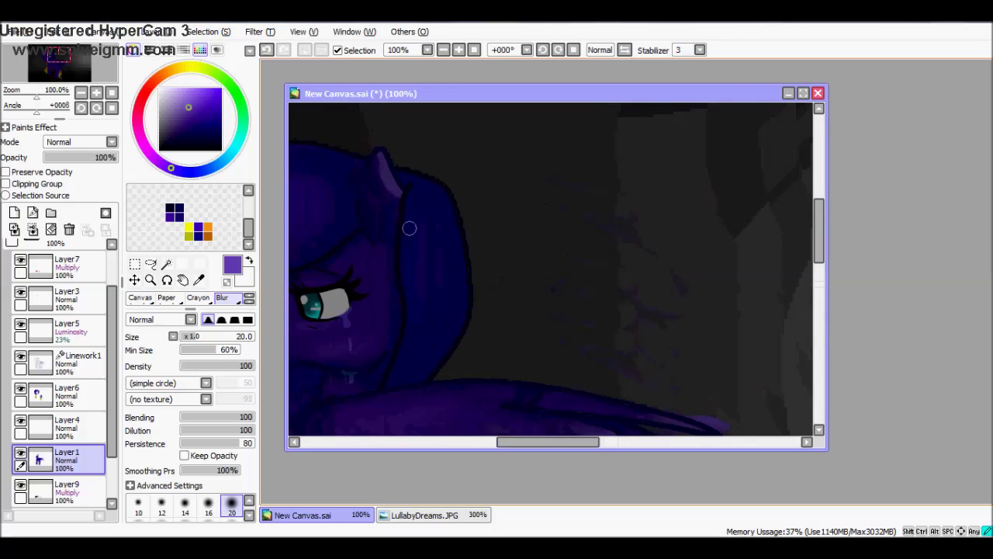
- Select the area outside the pony's body from Linework1 with the Magic Wand and clear the overspill from Layer1
click(77, 360)
click(134, 264)
click(166, 264)
scroll(551, 269, down, 10)
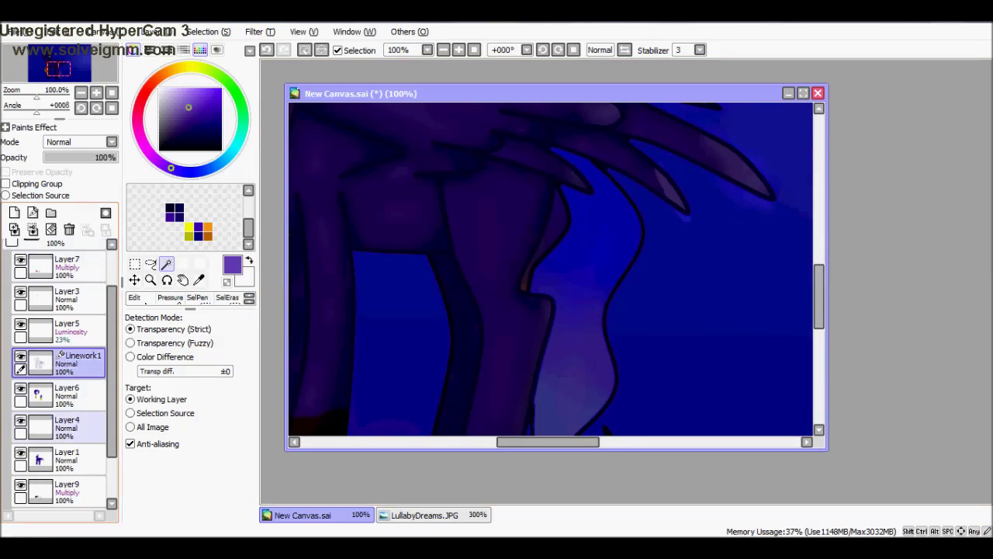
click(77, 458)
click(51, 229)
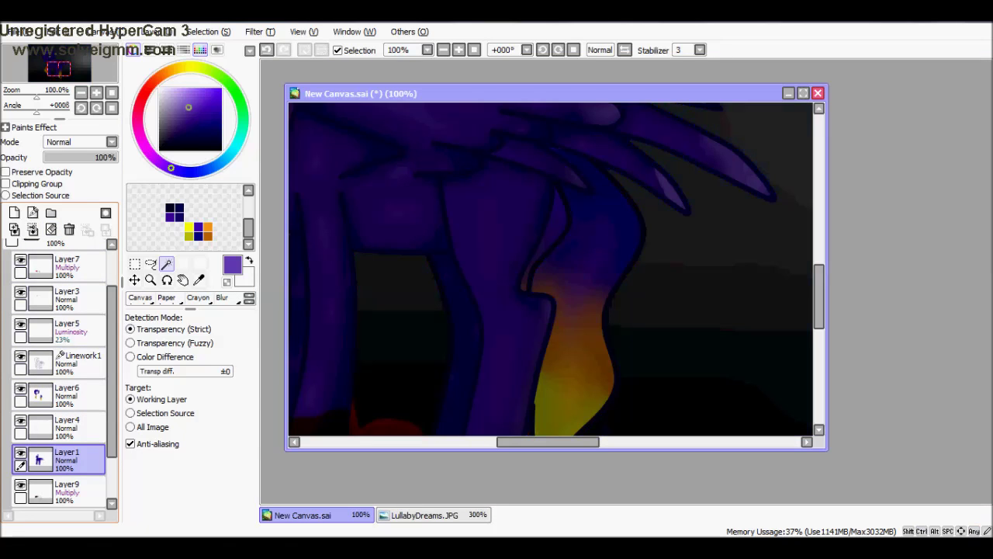
key(b)
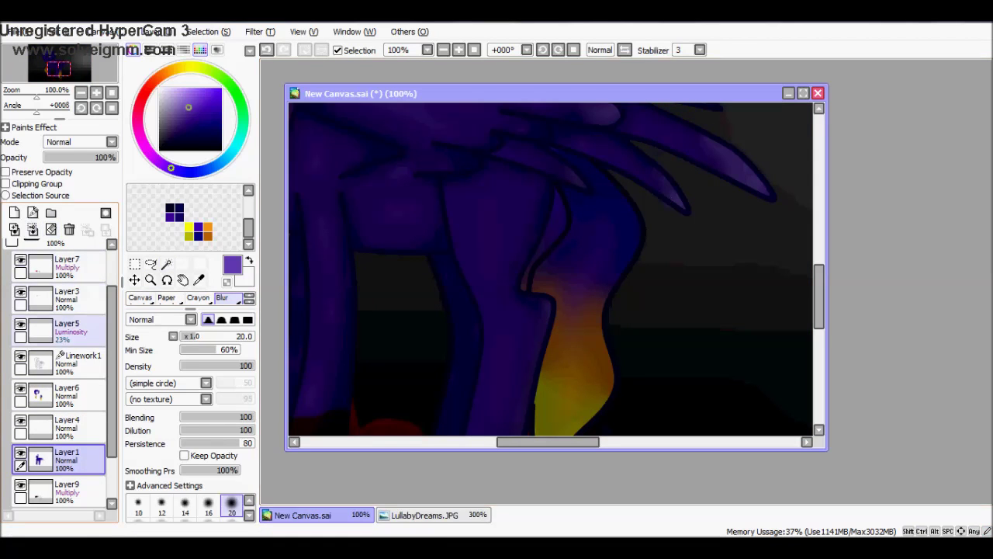
click(77, 361)
key(w)
click(699, 326)
click(78, 457)
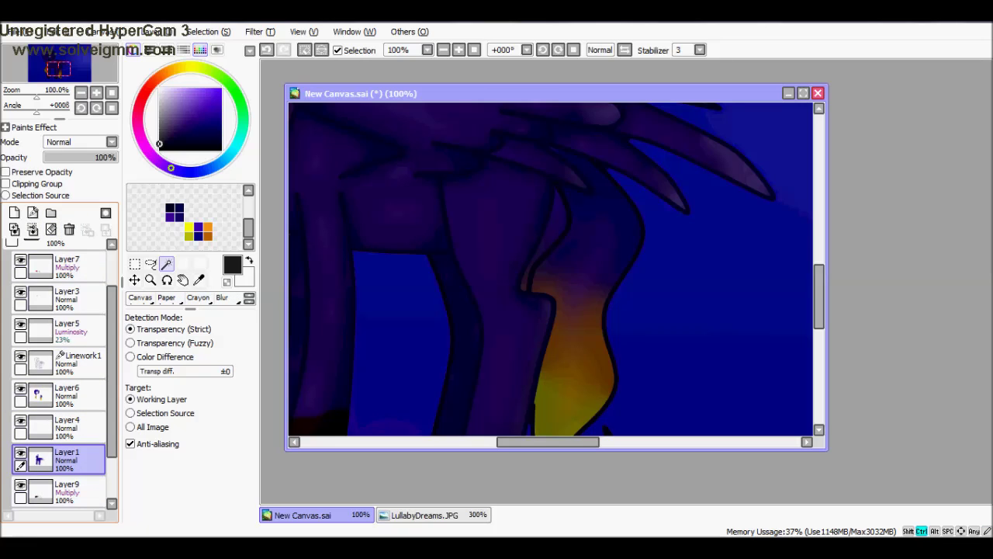
key(ctrl+d)
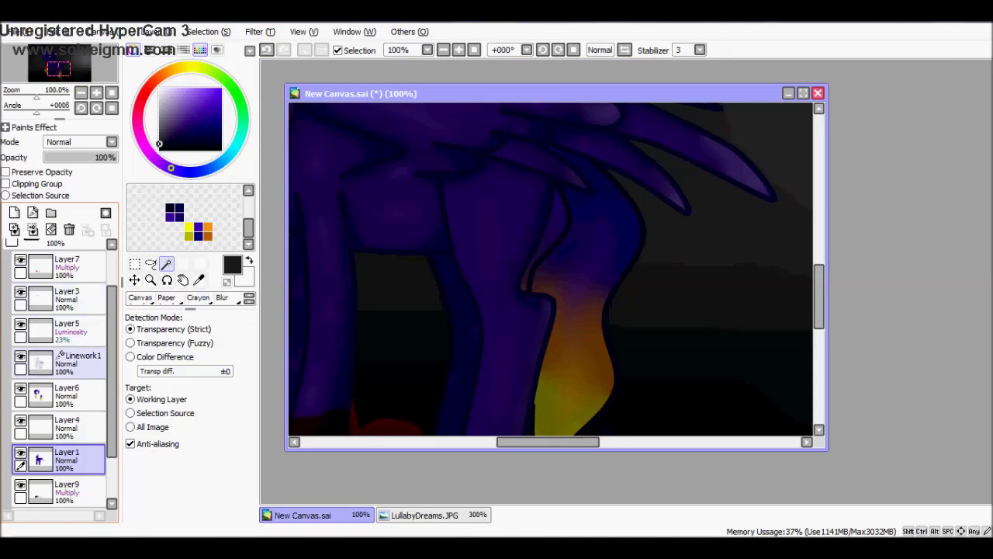
- Paint purple, orange and yellow highlights along the tail's outer edge on Layer6 with the Crayon at size 20
click(77, 394)
click(198, 297)
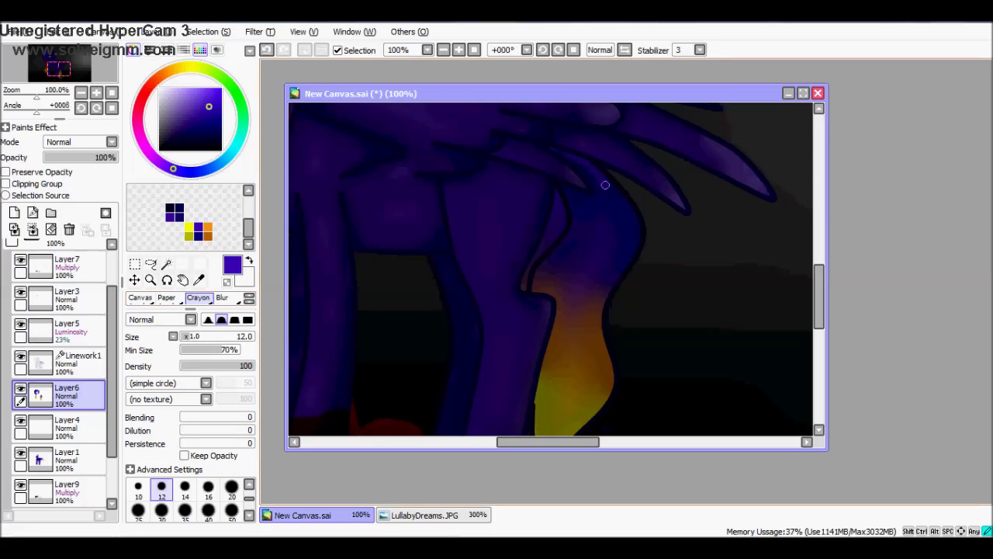
key(bracketright)
key(bracketright)
key(bracketright)
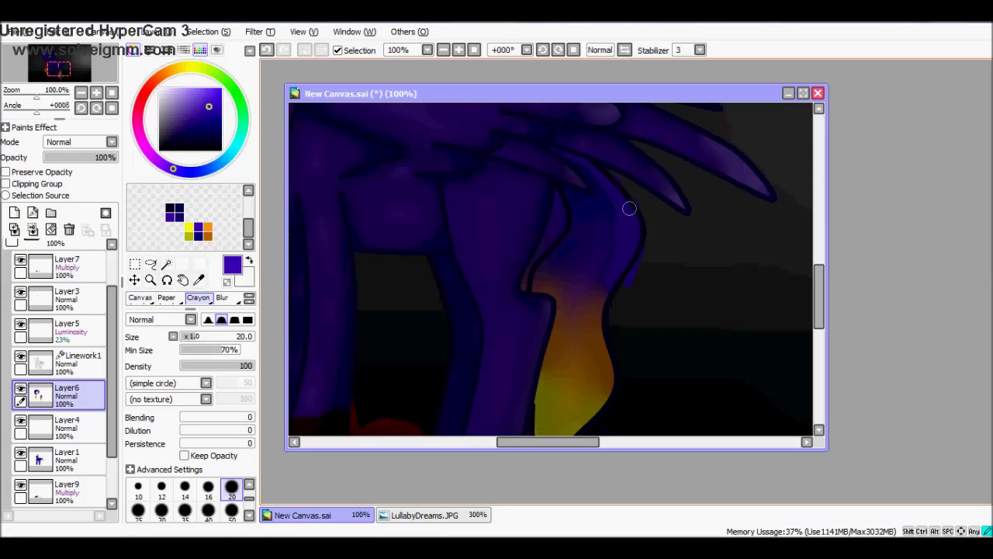
click(207, 230)
scroll(598, 206, down, 2)
mouse_move(598, 206)
mouse_down()
mouse_move(606, 287)
mouse_move(572, 334)
mouse_move(578, 357)
mouse_move(605, 350)
mouse_move(609, 339)
mouse_move(600, 373)
mouse_up()
alt+click(566, 317)
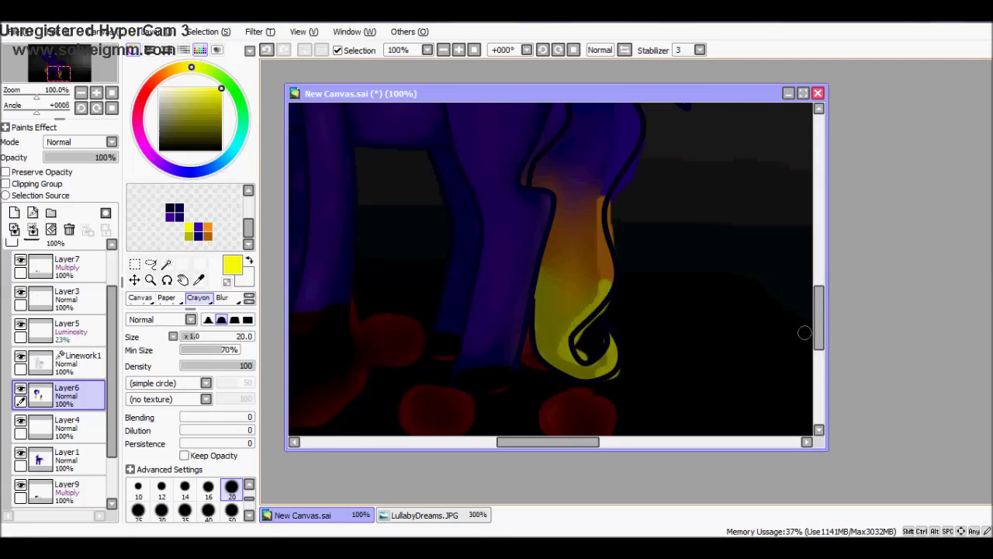
- Paint a bright purple highlight along the back edge of the mane with the Crayon at size 20
scroll(804, 332, up, 5)
alt+click(435, 139)
drag(446, 108, 440, 278)
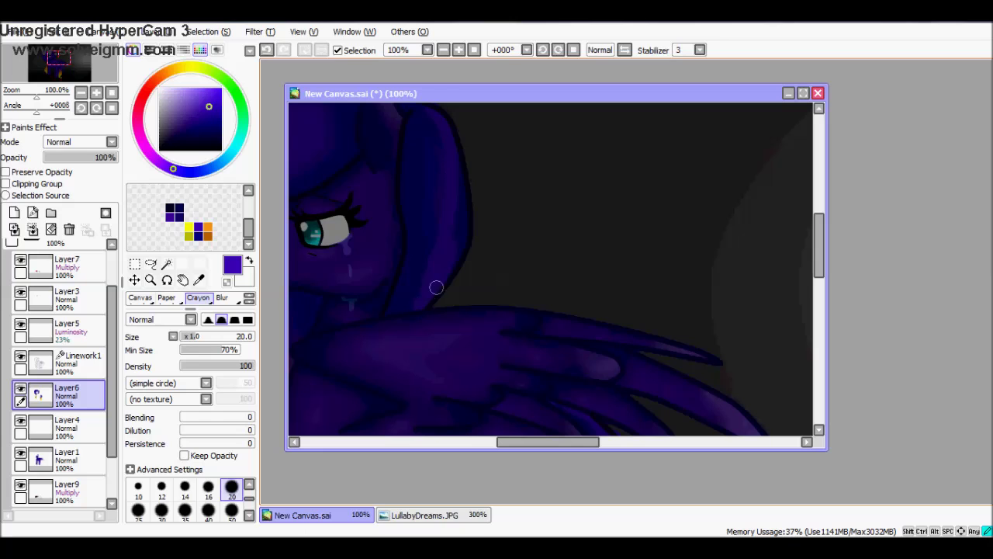
- Blend the mane and tail highlights into their base colors with the Blur brush at size 20
key(b)
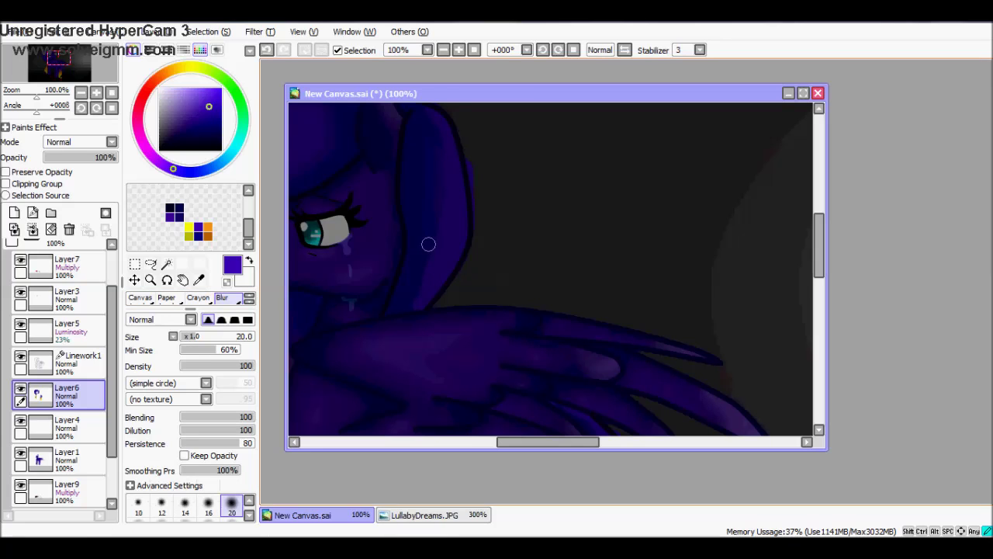
scroll(551, 268, down, 5)
mouse_move(596, 156)
mouse_down()
mouse_move(613, 217)
mouse_move(584, 282)
mouse_up()
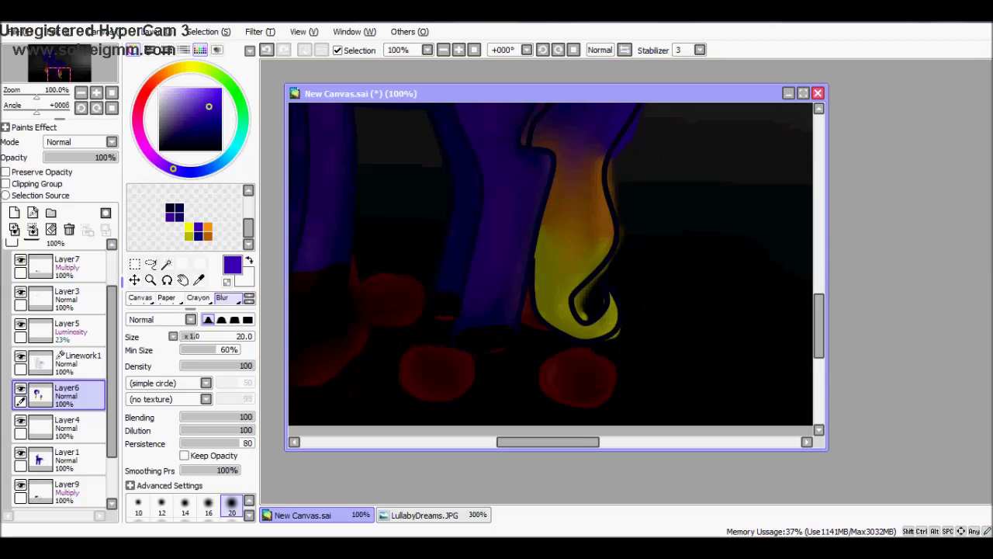
- Select the background, wing and front body areas from Linework1 with the Magic Wand, clear them on Layer6 and deselect
key(Page_Down)
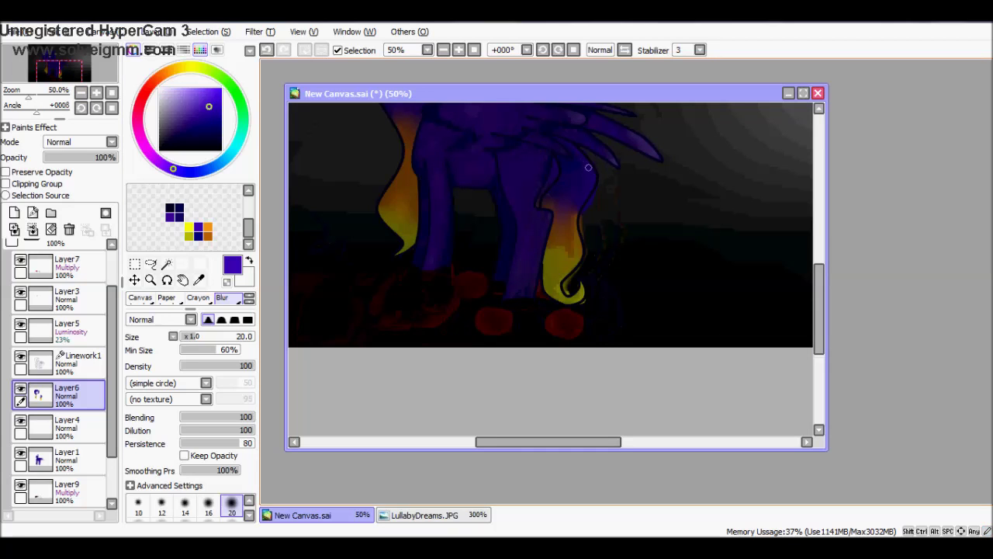
click(70, 361)
key(w)
click(737, 194)
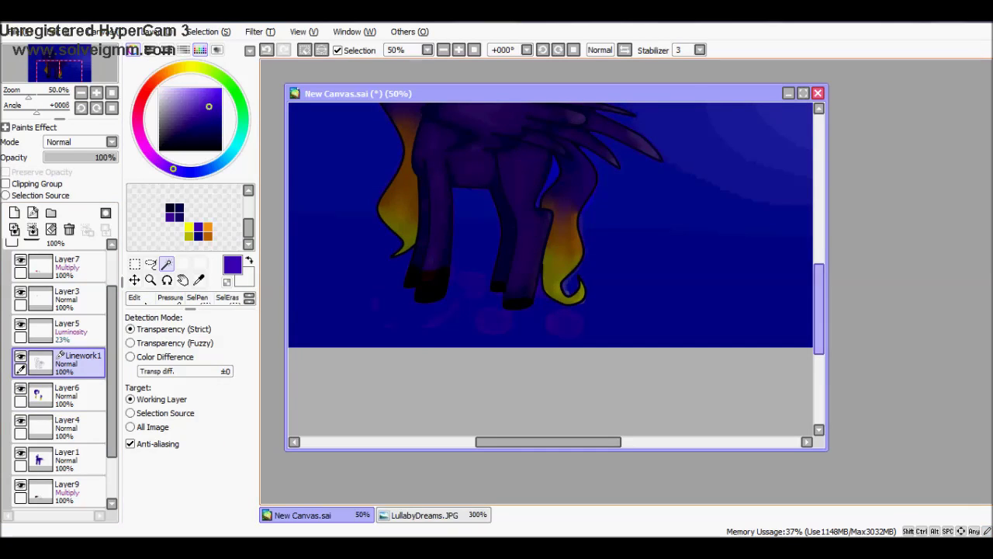
scroll(551, 268, up, 3)
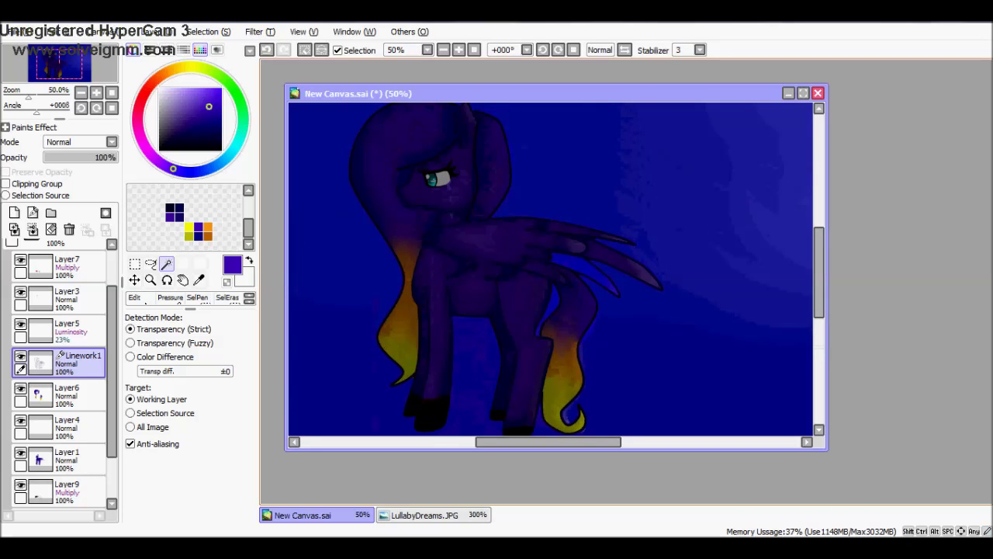
click(450, 256)
click(434, 381)
click(70, 394)
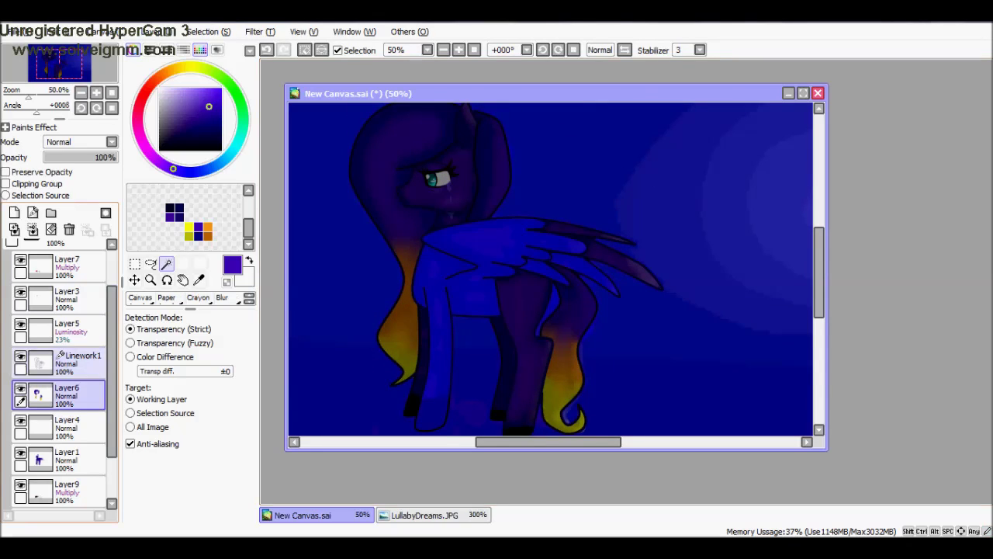
key(ctrl+d)
- Hand-letter a white K in the canvas's lower-right corner with the Crayon at size 7, undoing the first version
scroll(551, 268, down, 1)
scroll(551, 267, up, 3)
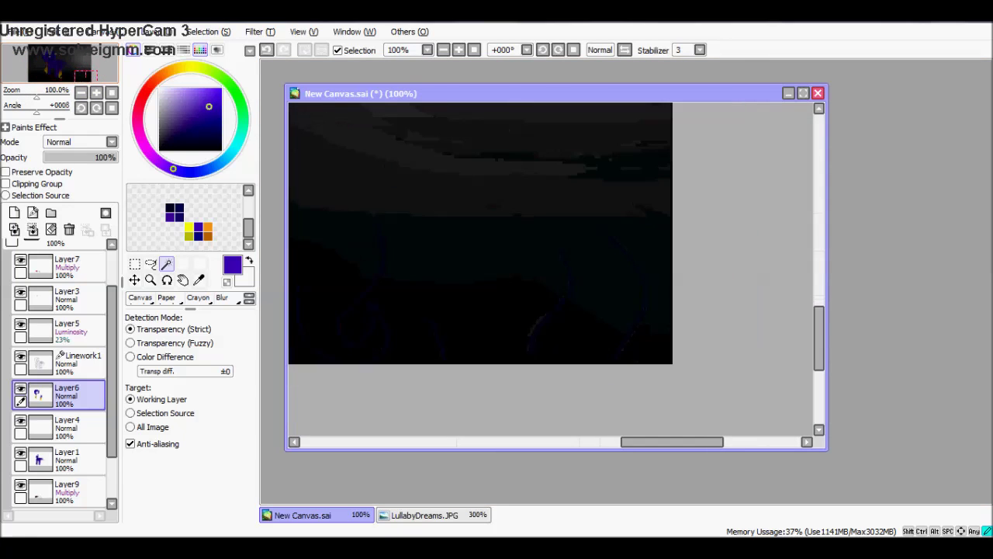
click(198, 298)
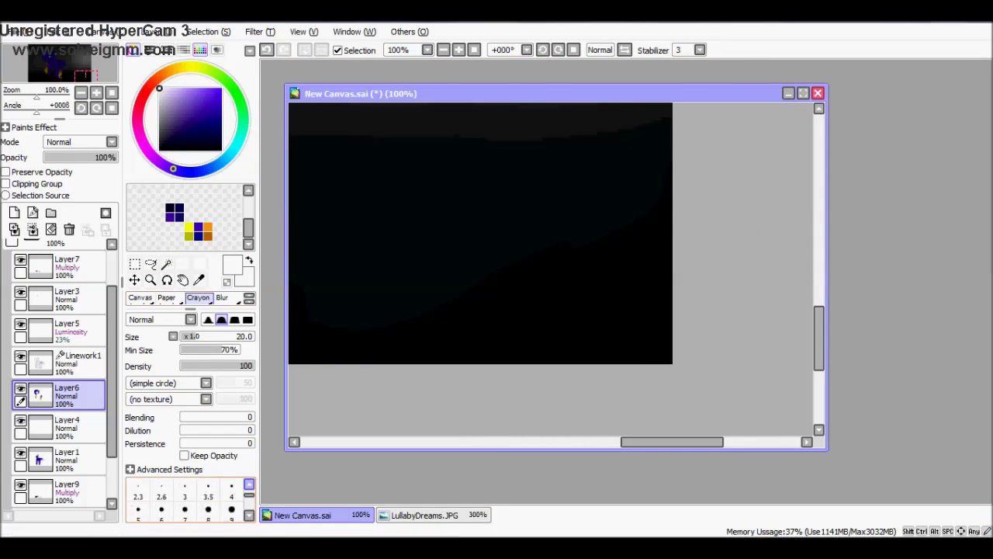
drag(587, 347, 593, 276)
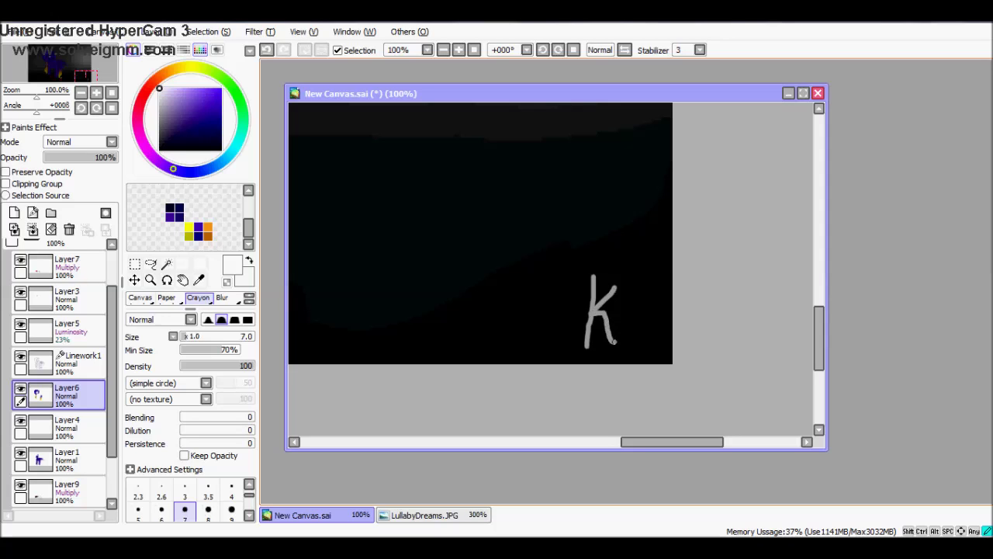
key(ctrl+z)
key(ctrl+z)
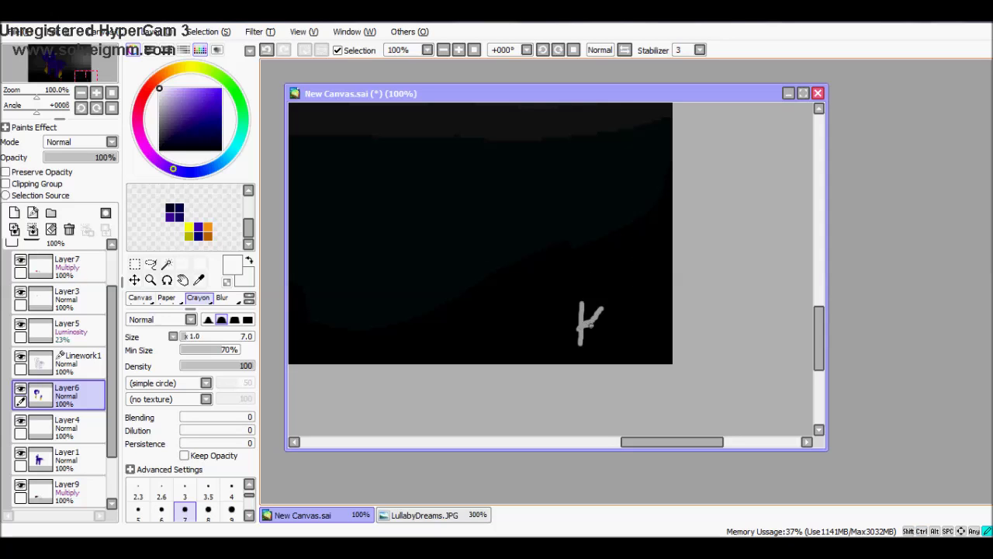